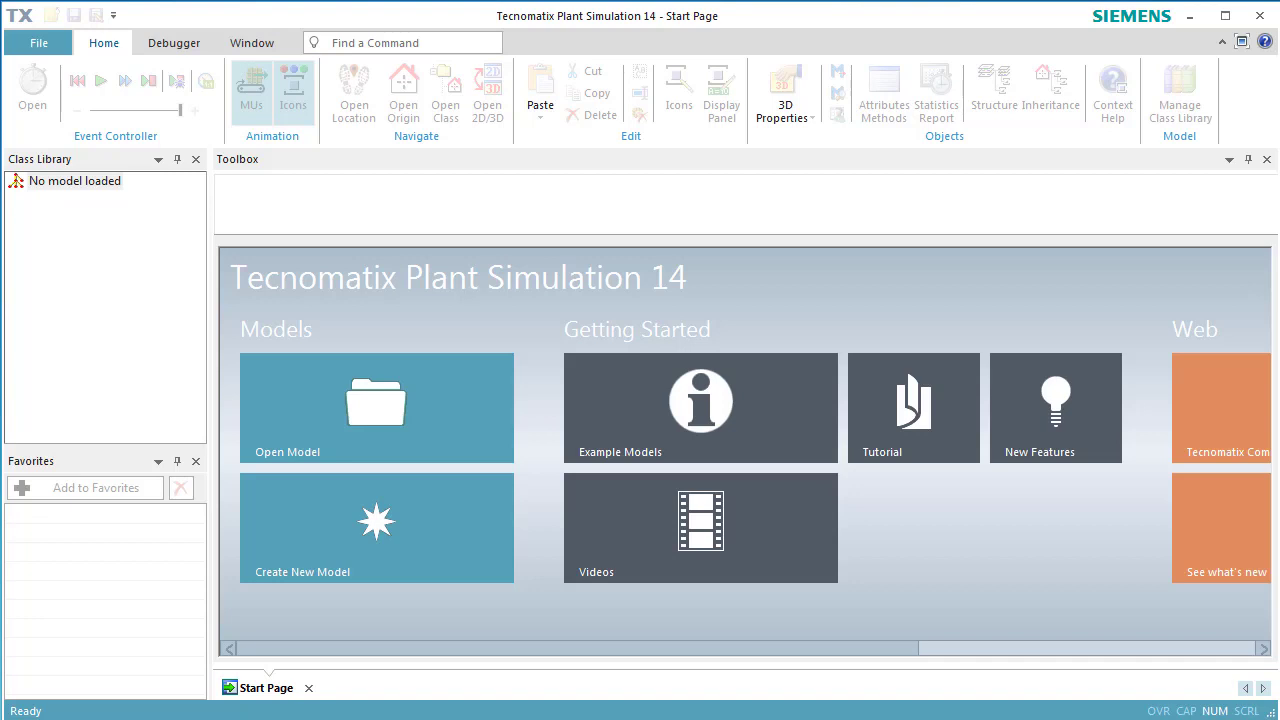
Create a new 3D model, switch its frame to the planning view and maximize the frame window
click(361, 555)
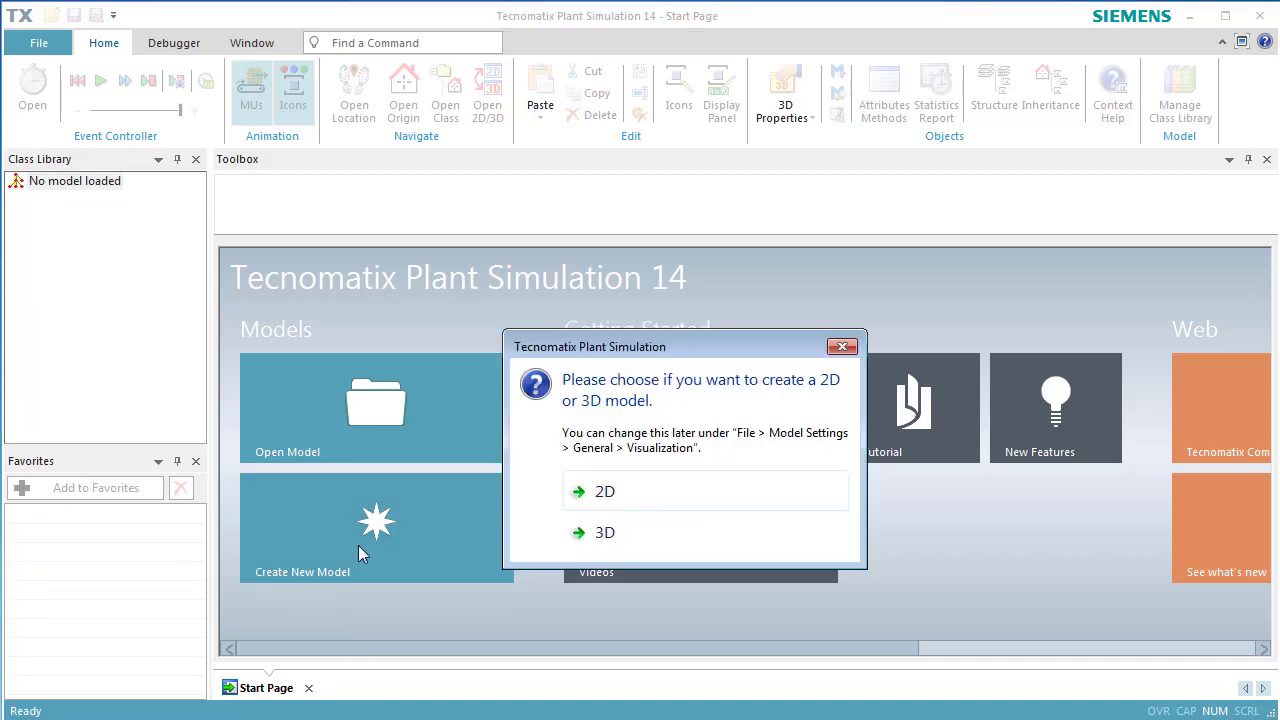
click(572, 527)
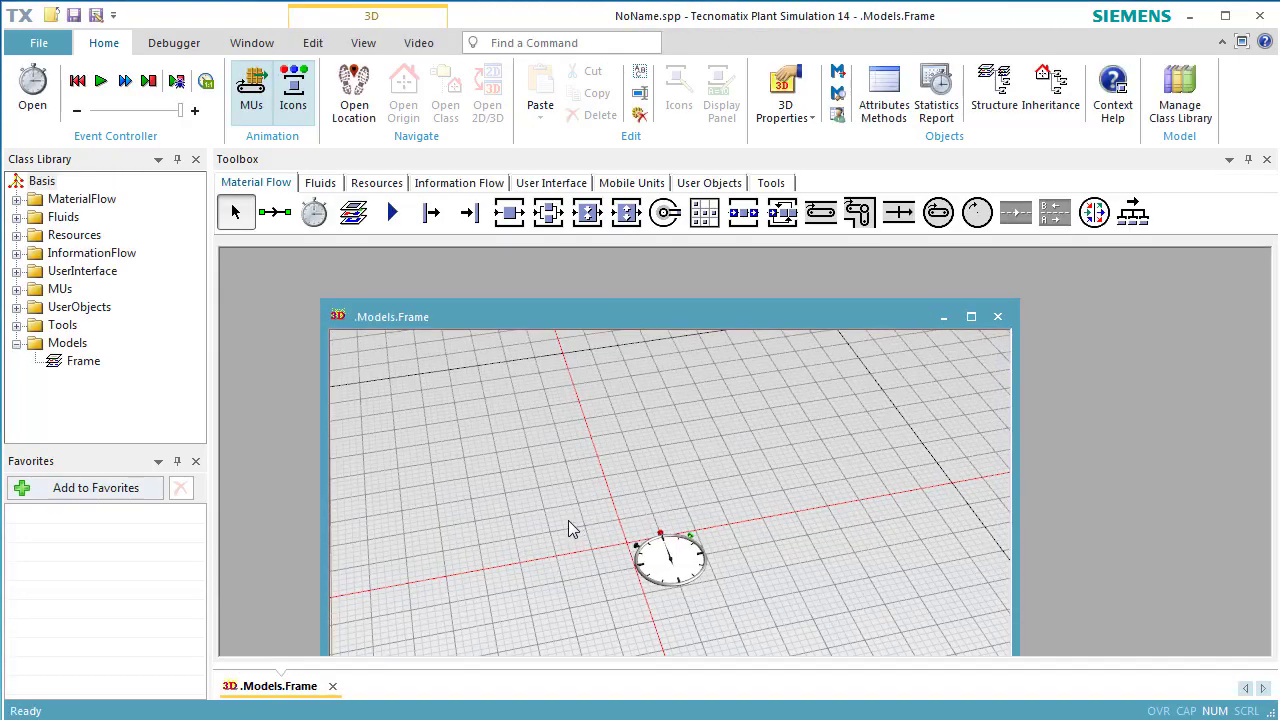
click(364, 43)
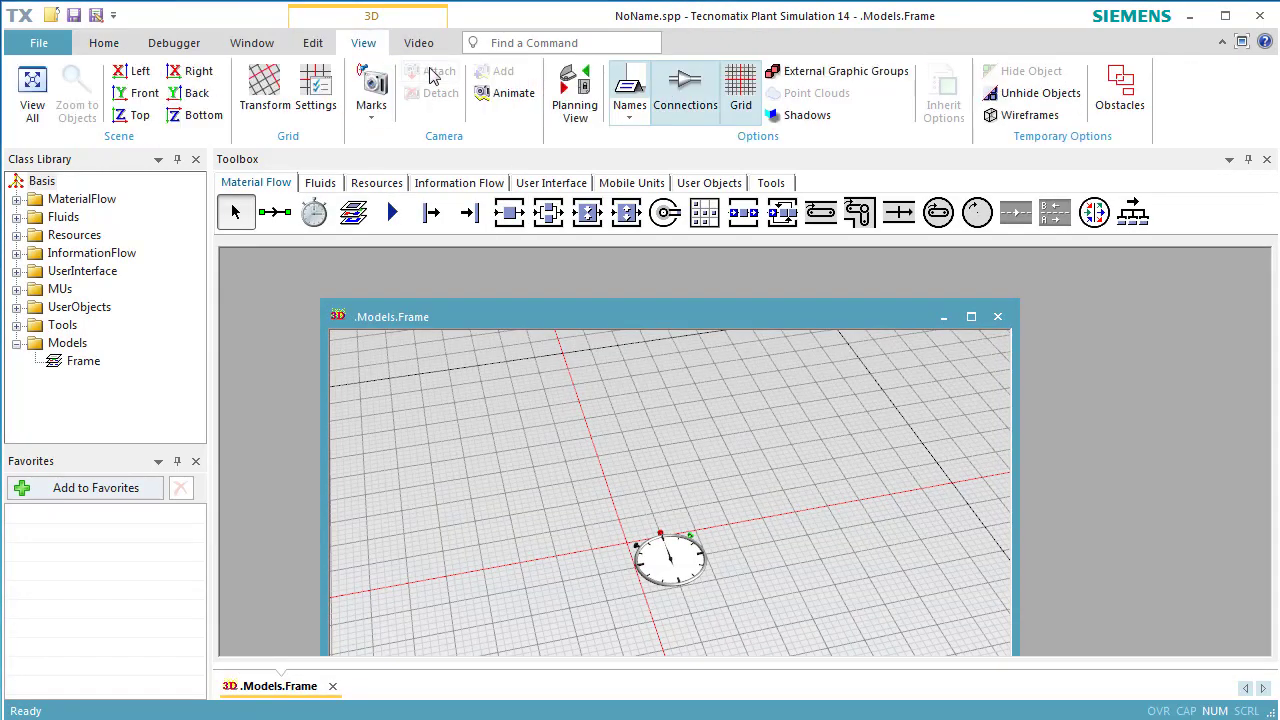
click(575, 105)
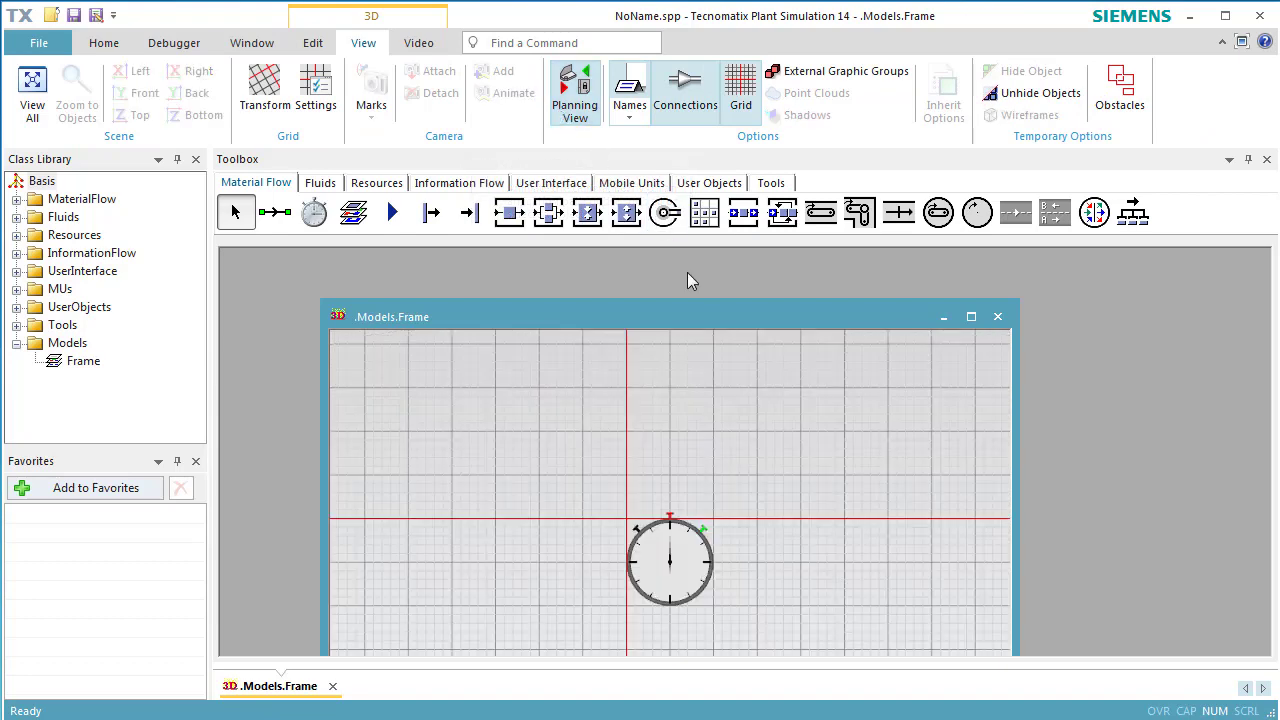
click(972, 318)
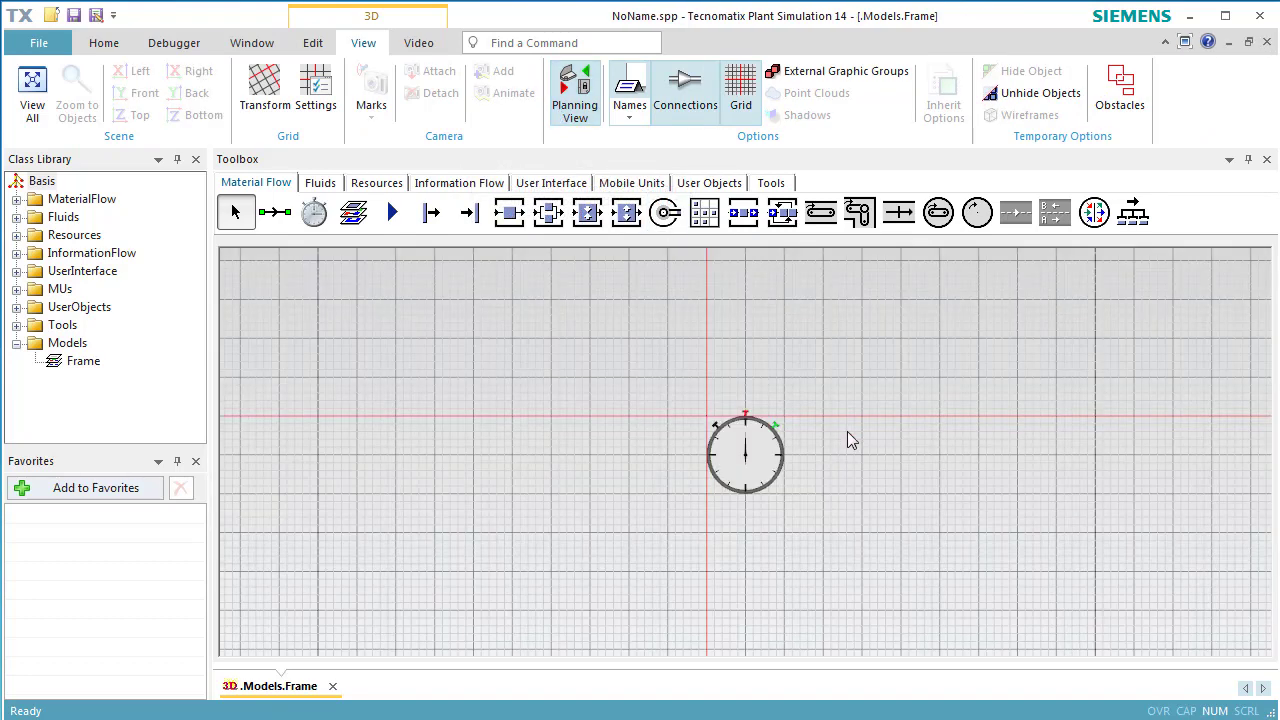
Insert a Source in the frame below the EventController
drag(848, 437, 398, 291)
click(431, 212)
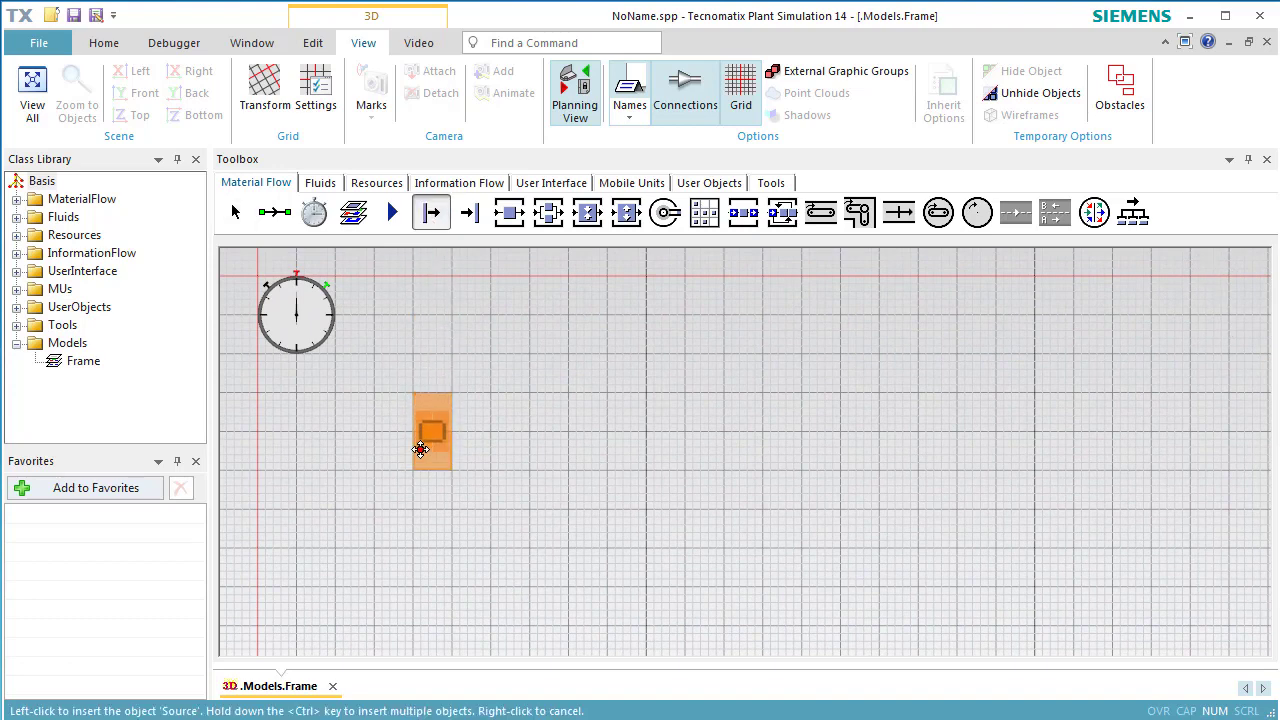
click(316, 507)
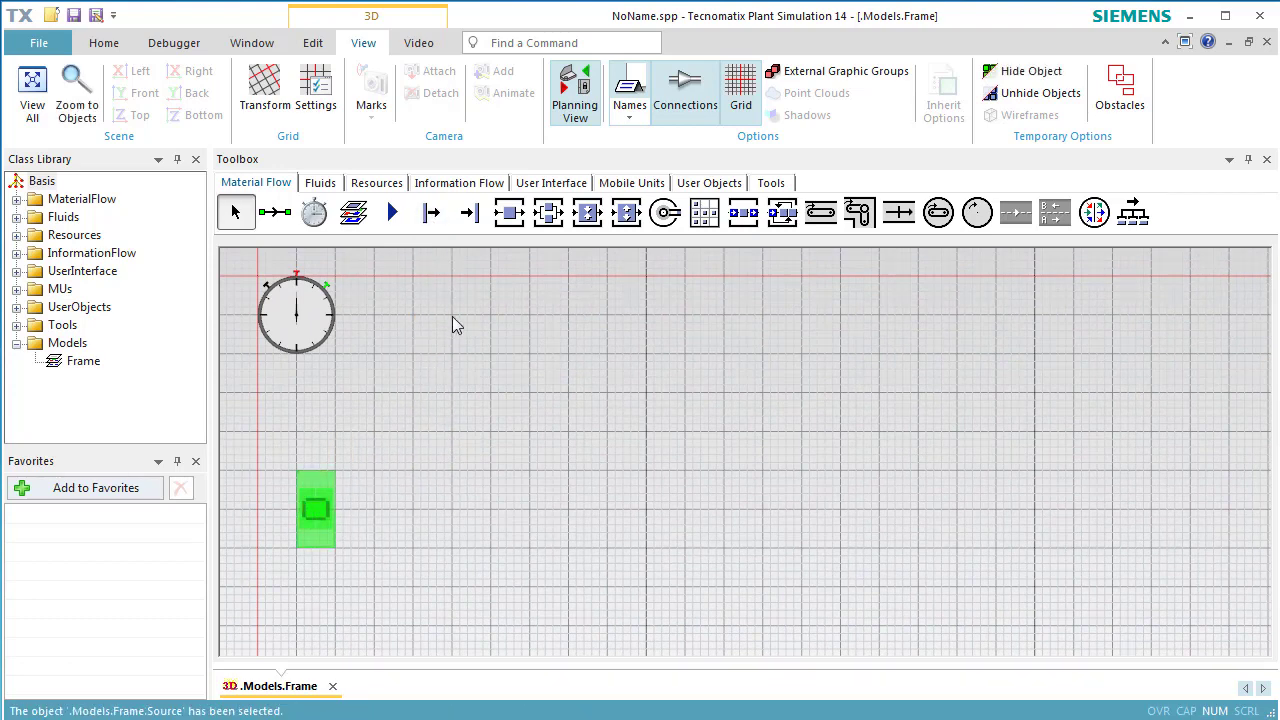
Insert two SingleProc stations to the right of the Source, one above the other, and a Drain further right at the Source's level
click(500, 222)
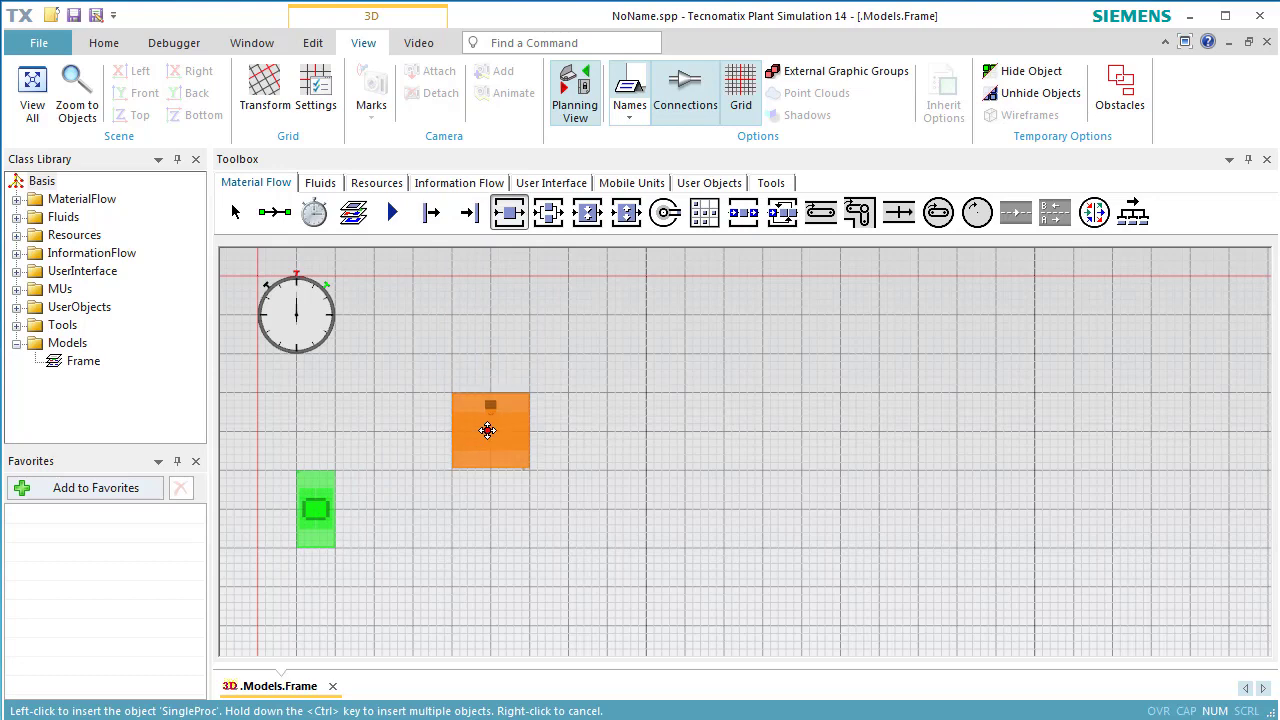
click(487, 437)
click(508, 212)
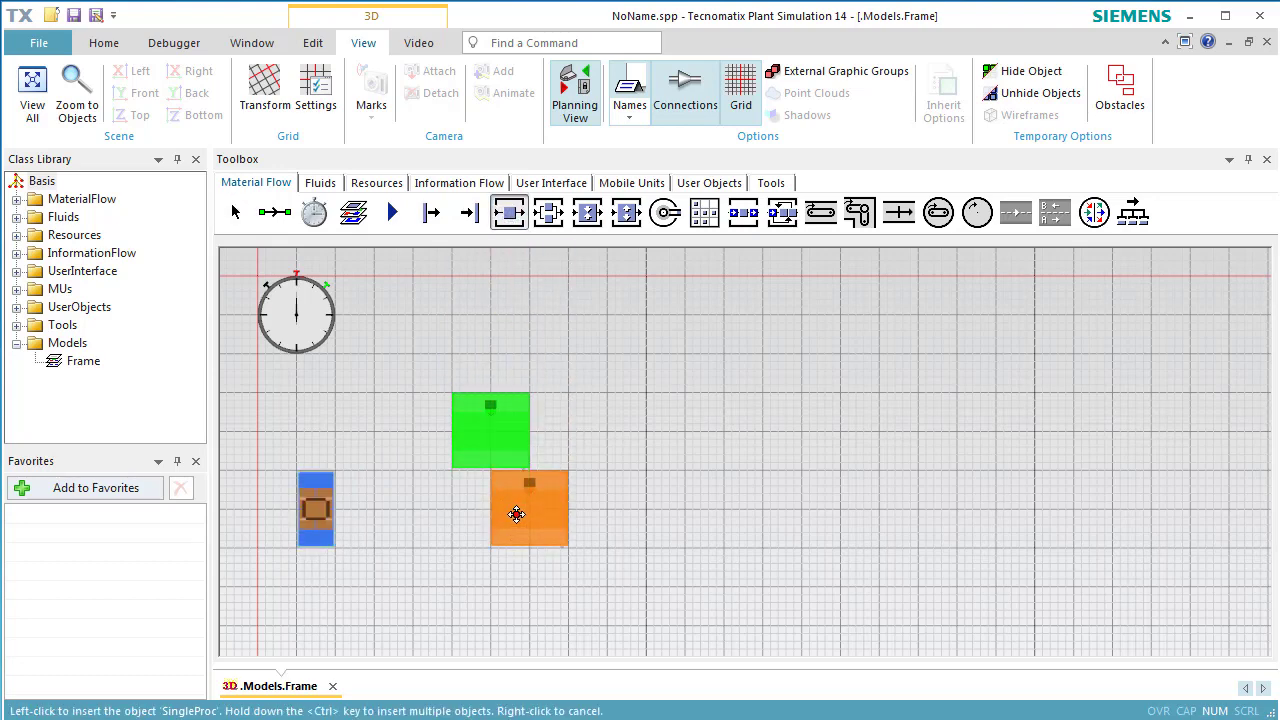
click(485, 580)
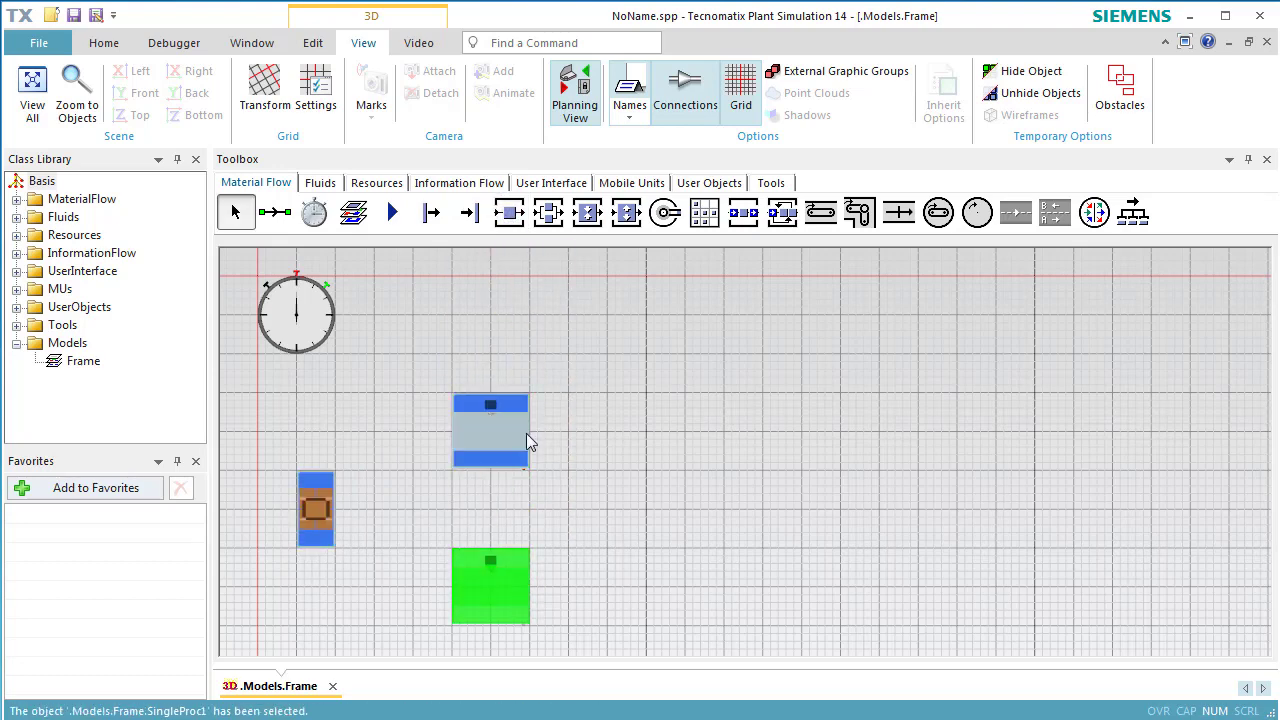
click(471, 214)
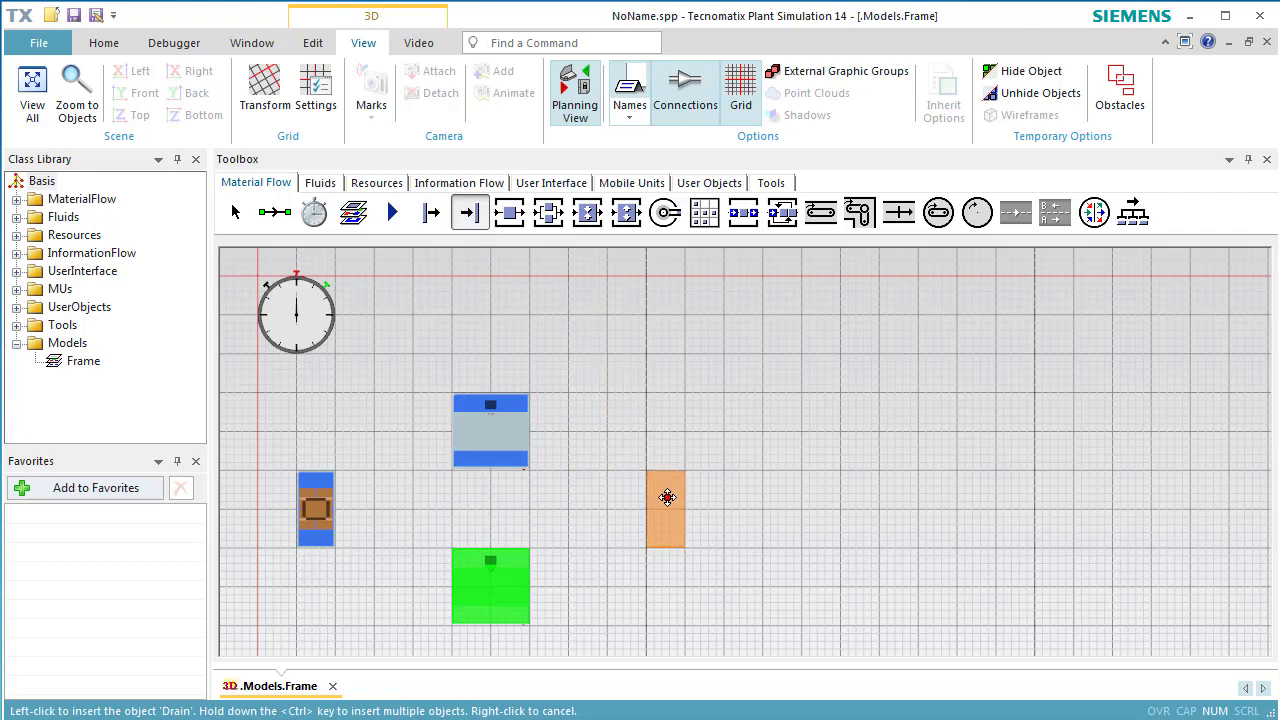
click(667, 498)
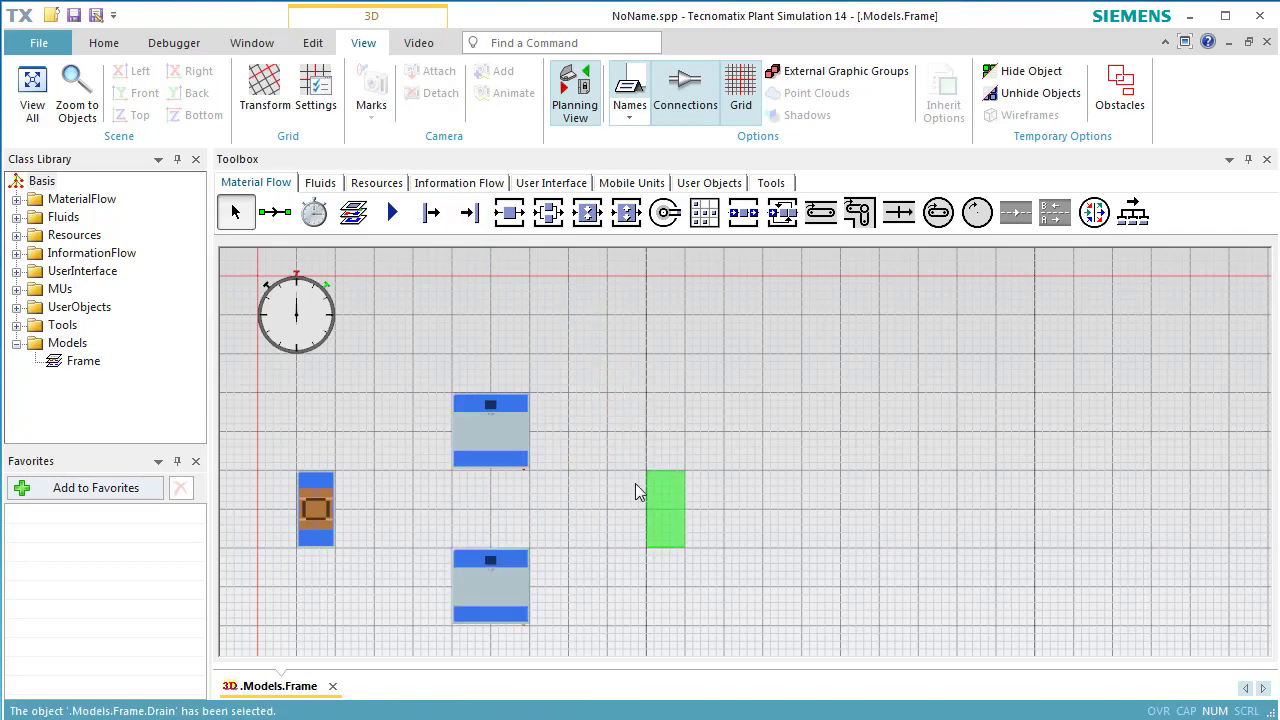
Connect the Source to the upper SingleProc first and to the lower SingleProc second
click(287, 227)
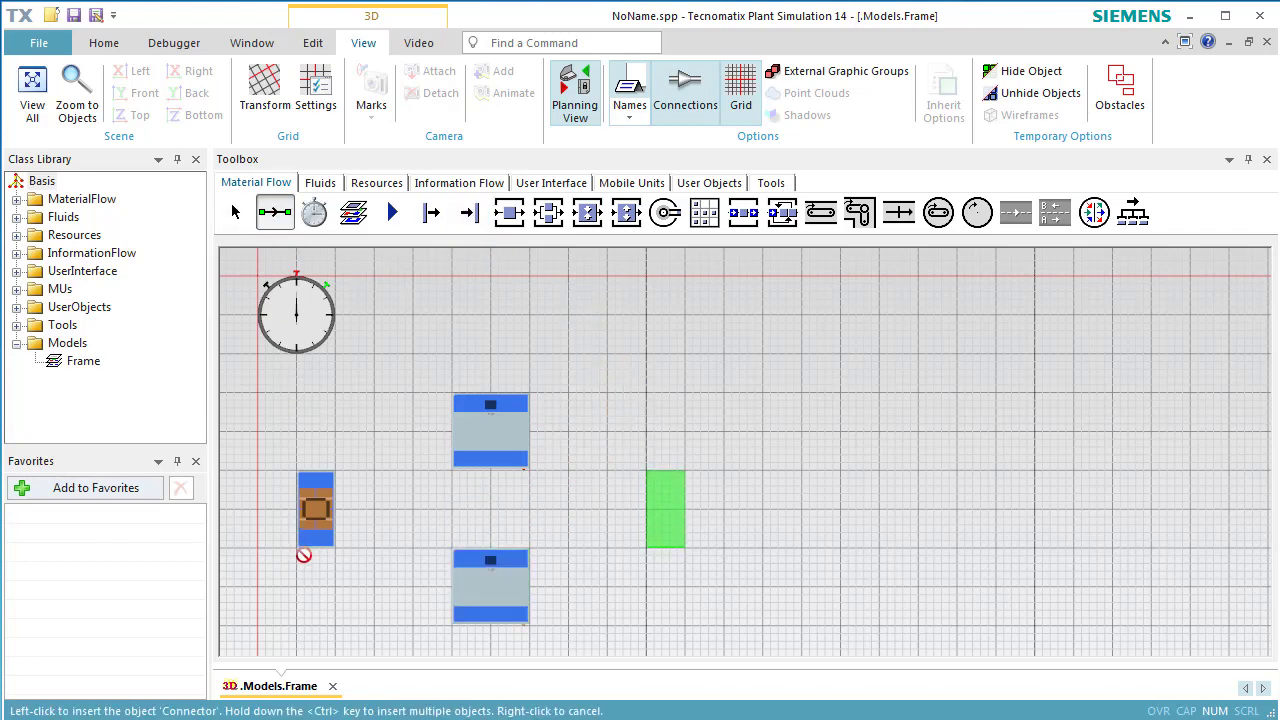
key(ctrl)
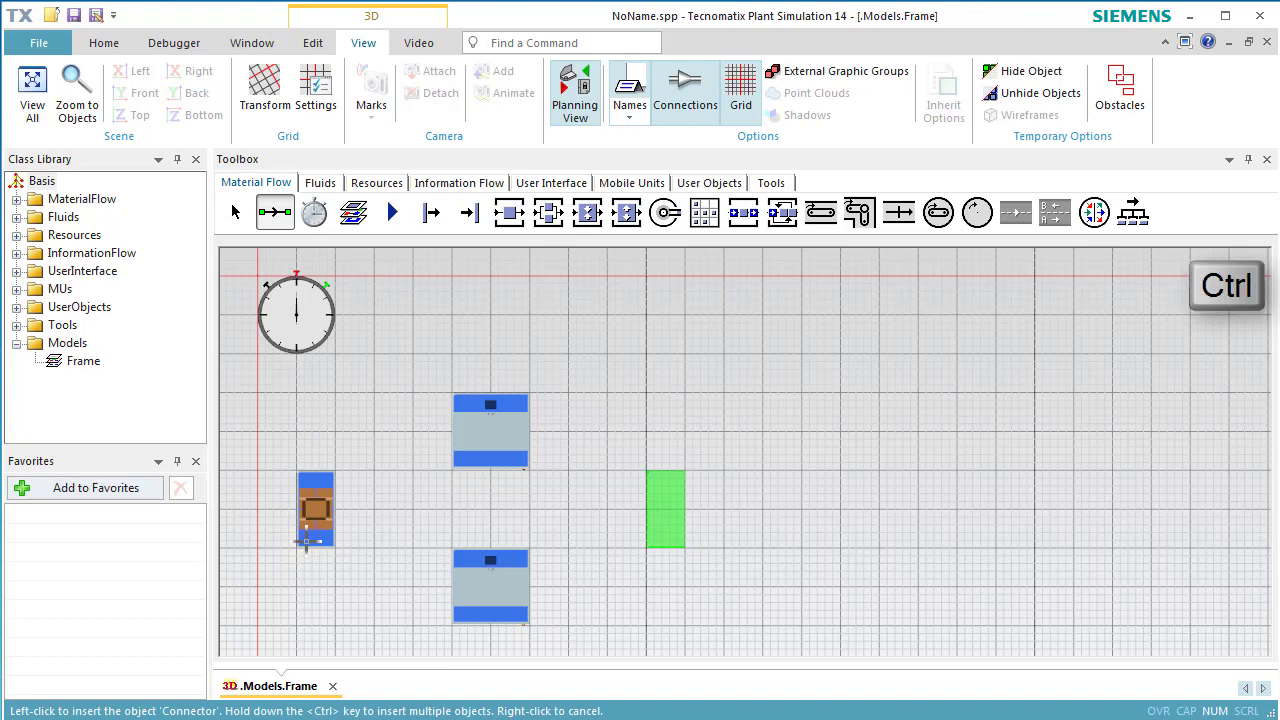
ctrl+click(312, 518)
ctrl+click(458, 443)
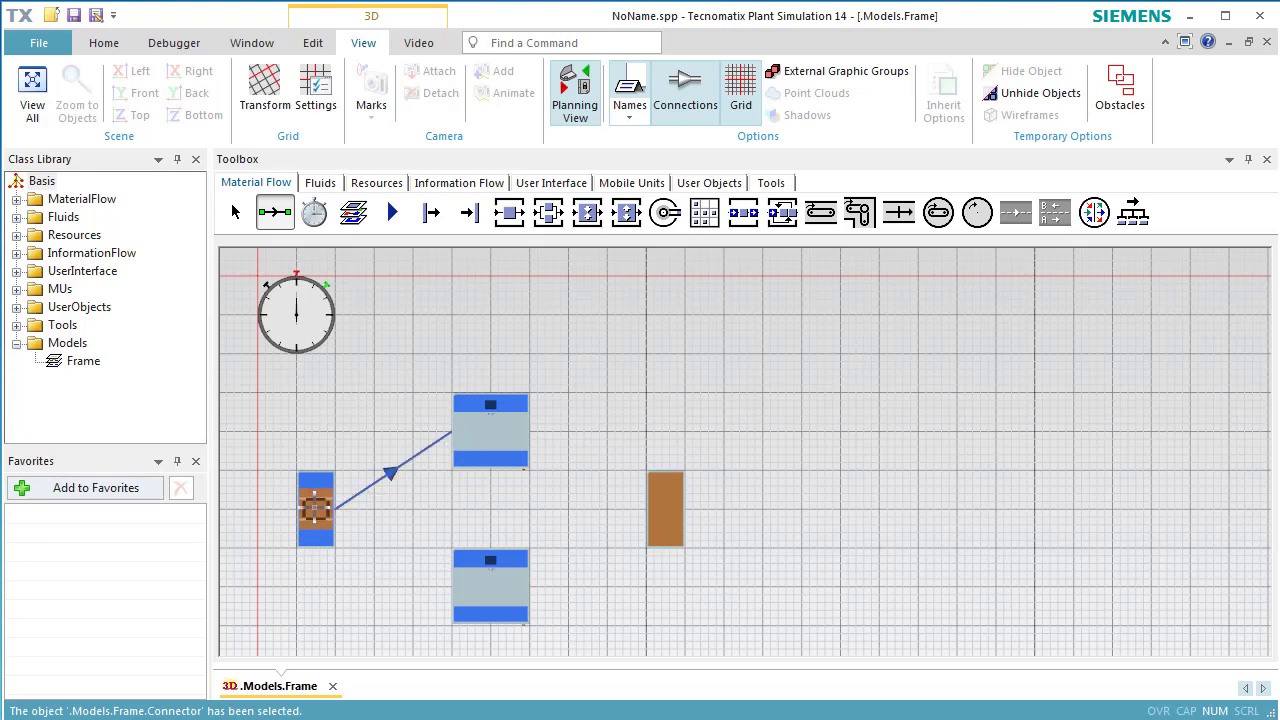
click(314, 508)
click(457, 590)
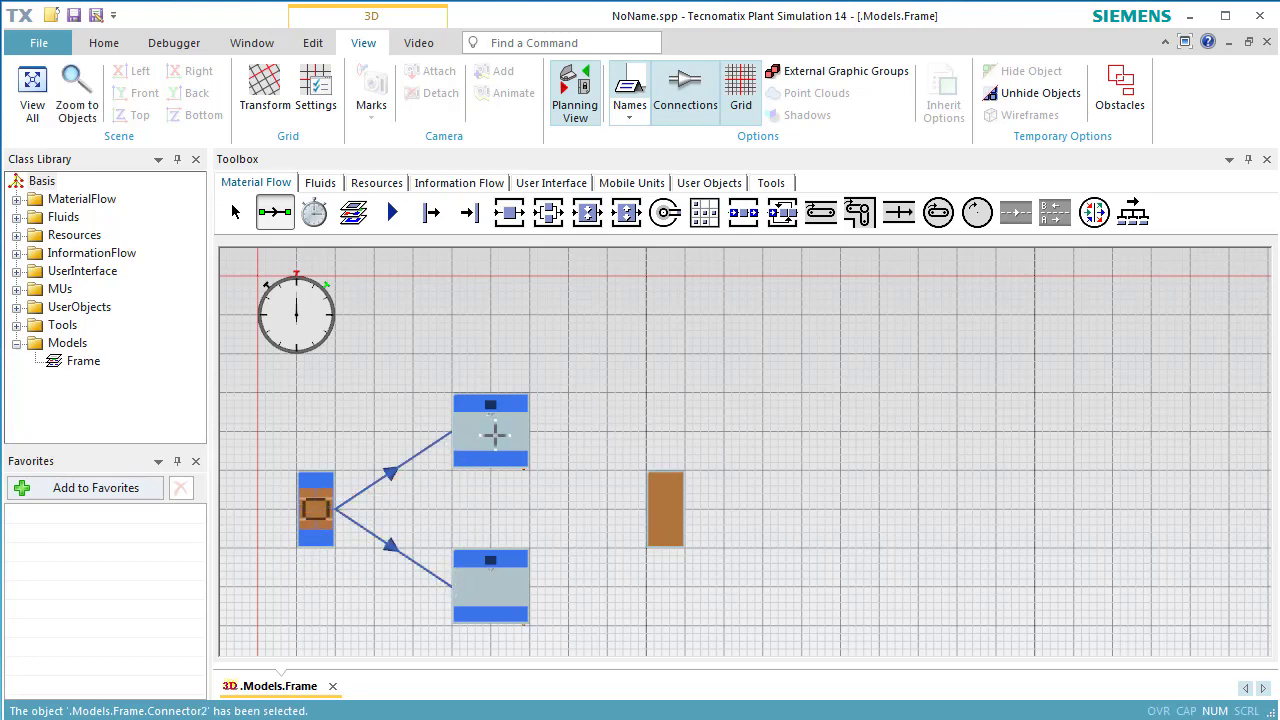
Connect both the upper and the lower SingleProc to the Drain
click(494, 434)
click(660, 500)
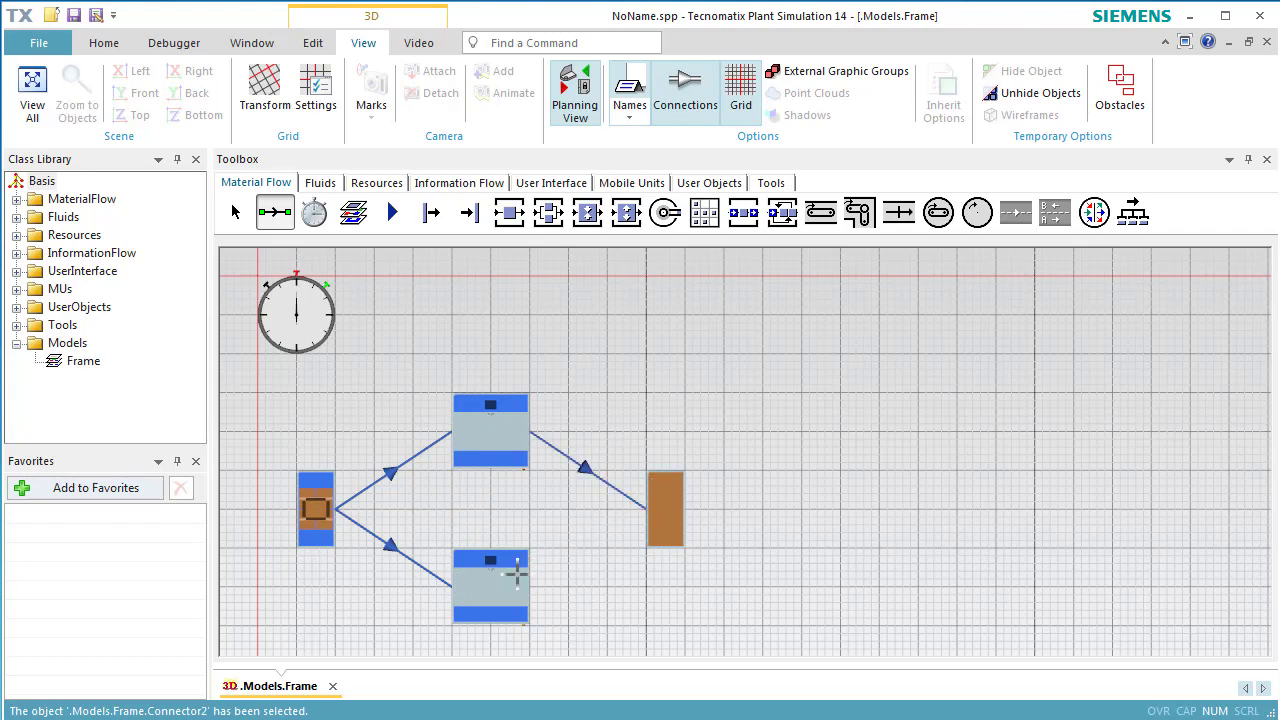
click(516, 573)
click(660, 513)
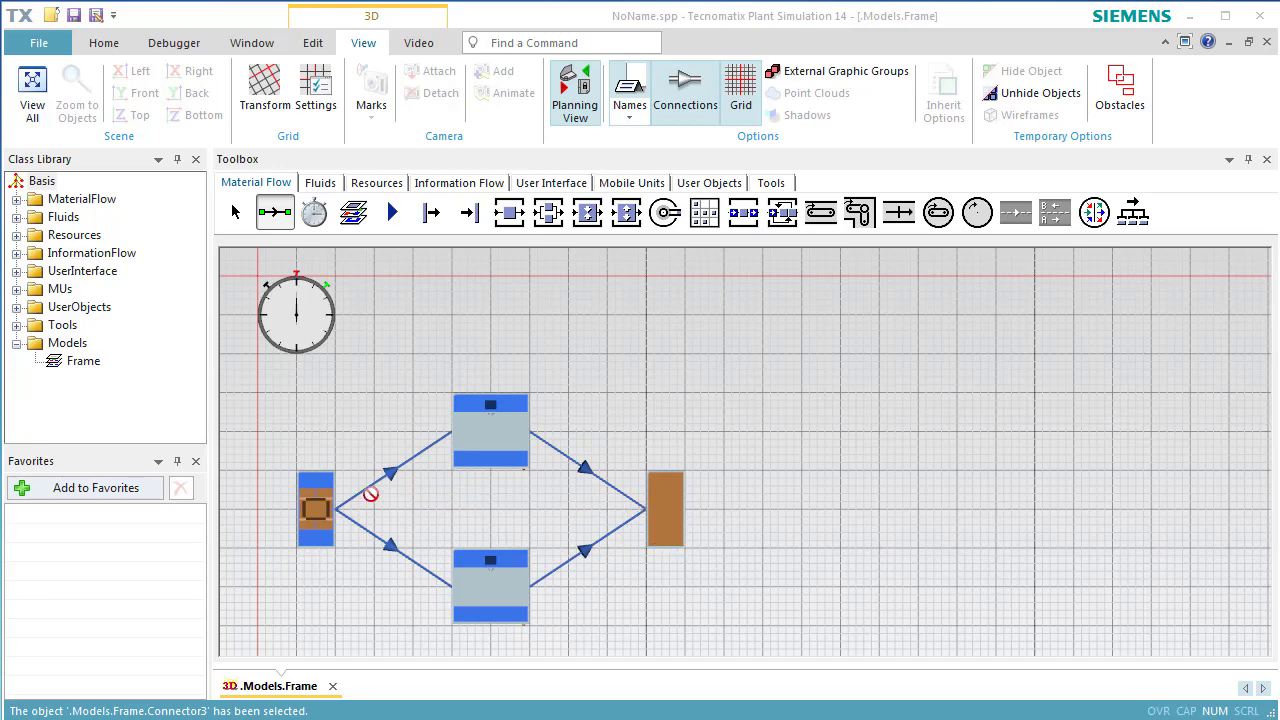
Set the Source's constant creation interval to 60 seconds and apply it
click(320, 499)
double_click(320, 499)
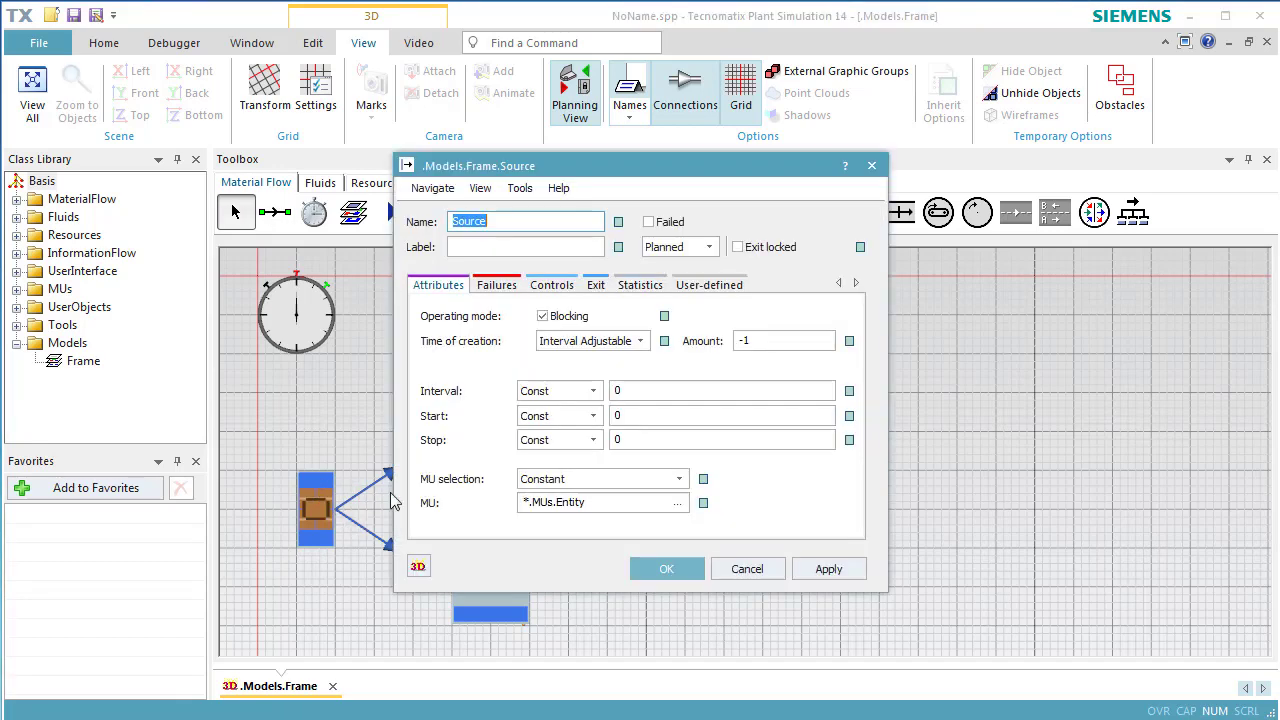
click(639, 390)
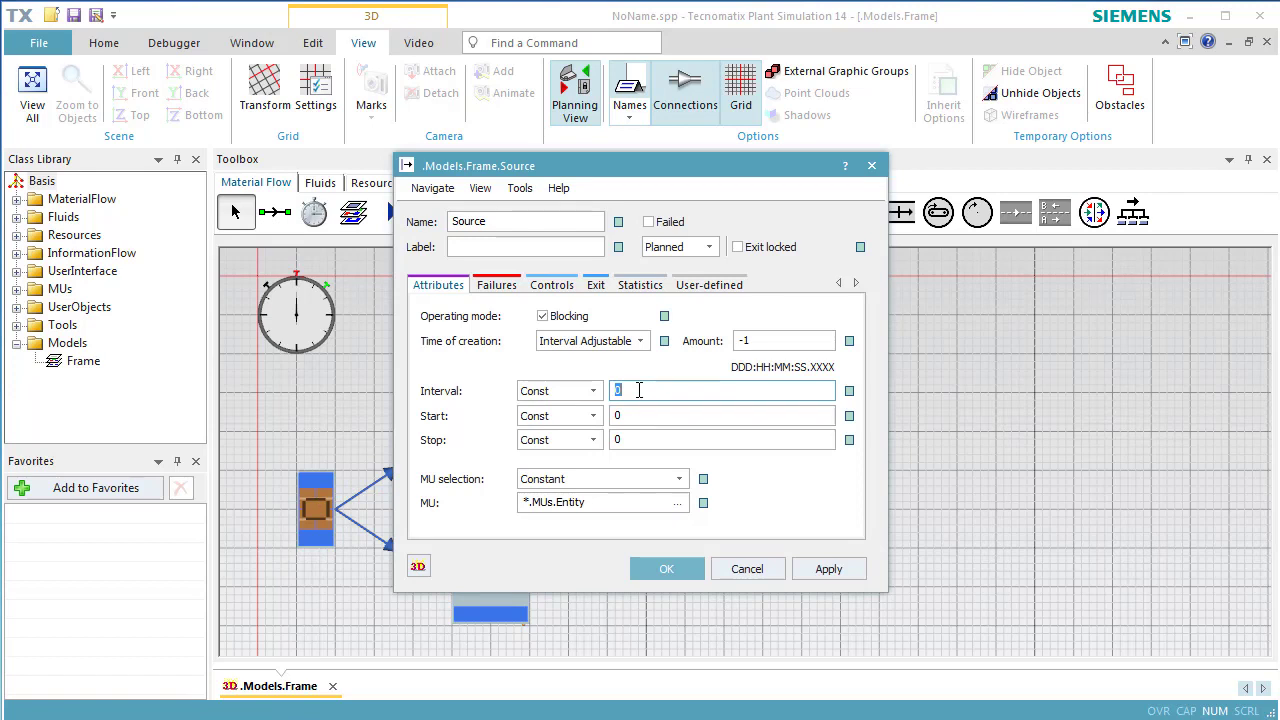
text(60)
click(805, 568)
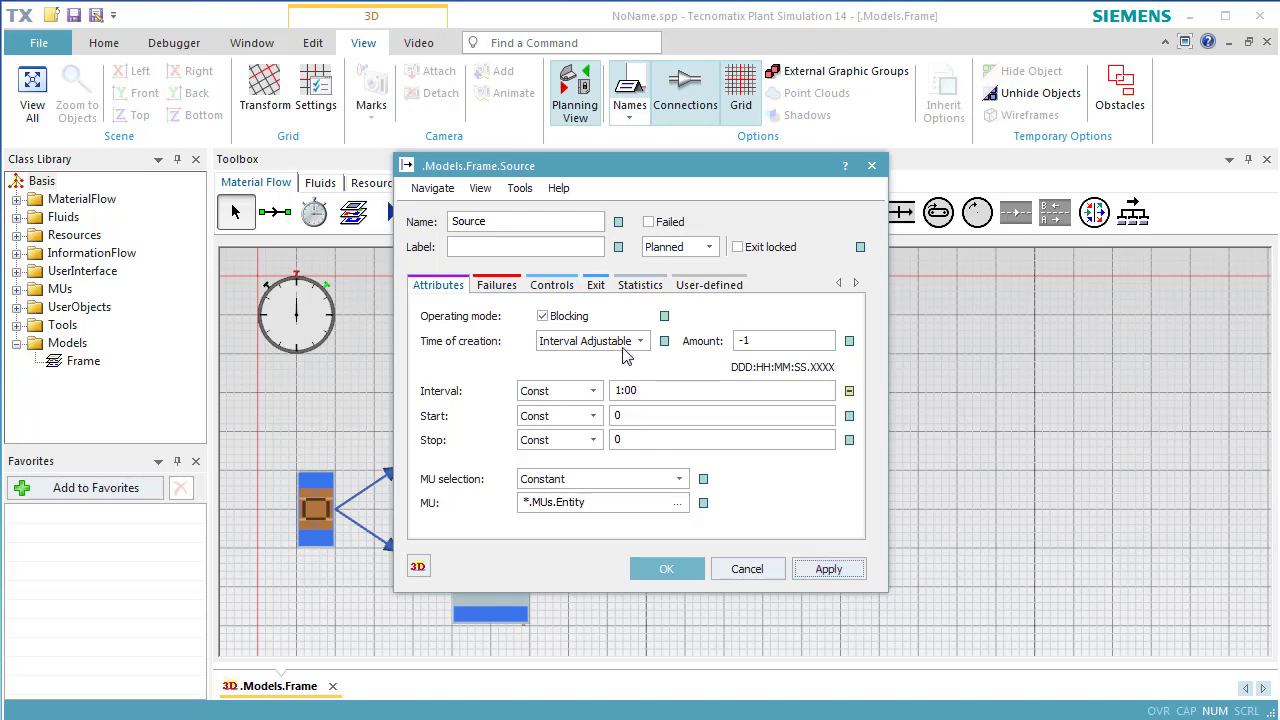
Set the Source's exit strategy to Start at successor 1 and accept its settings
click(600, 293)
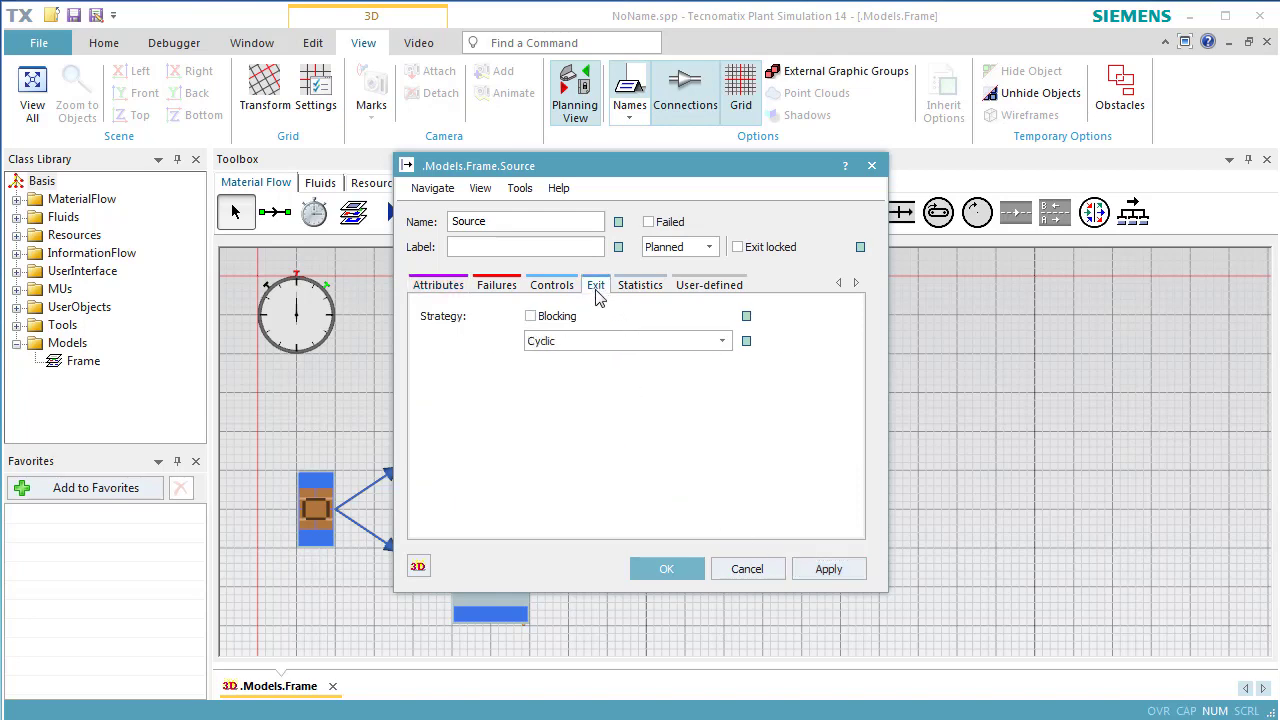
click(598, 341)
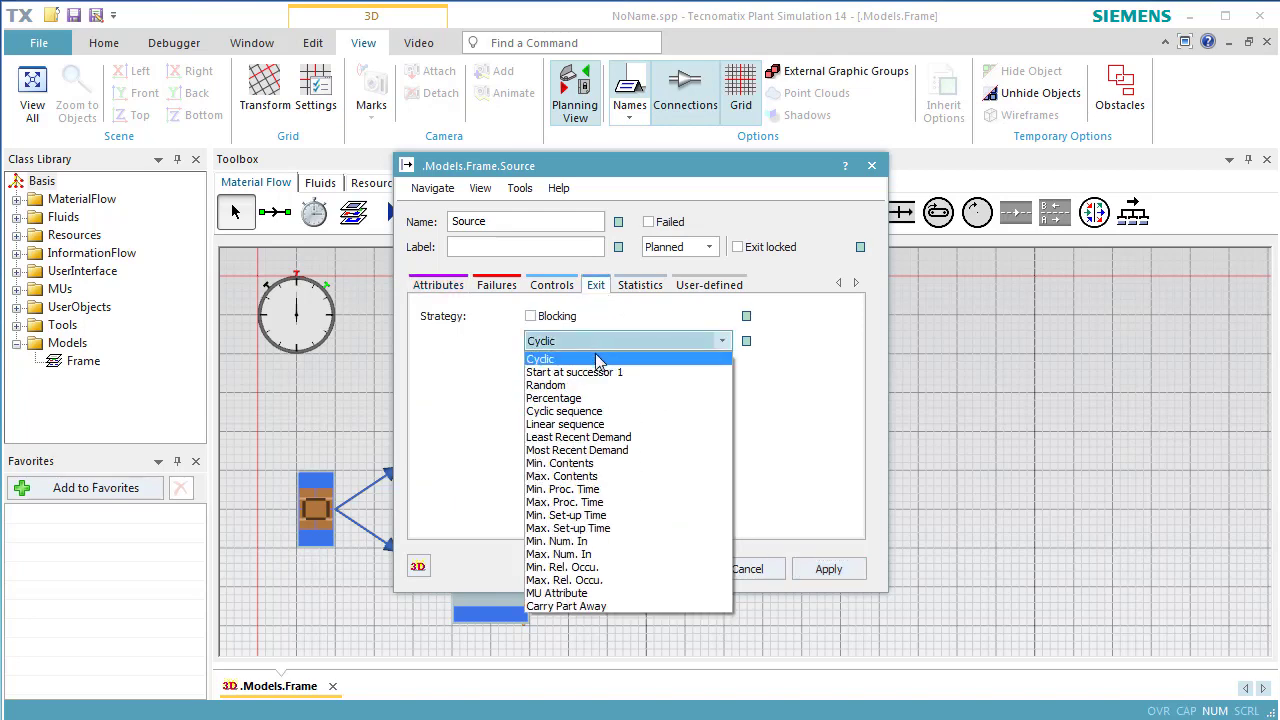
click(600, 372)
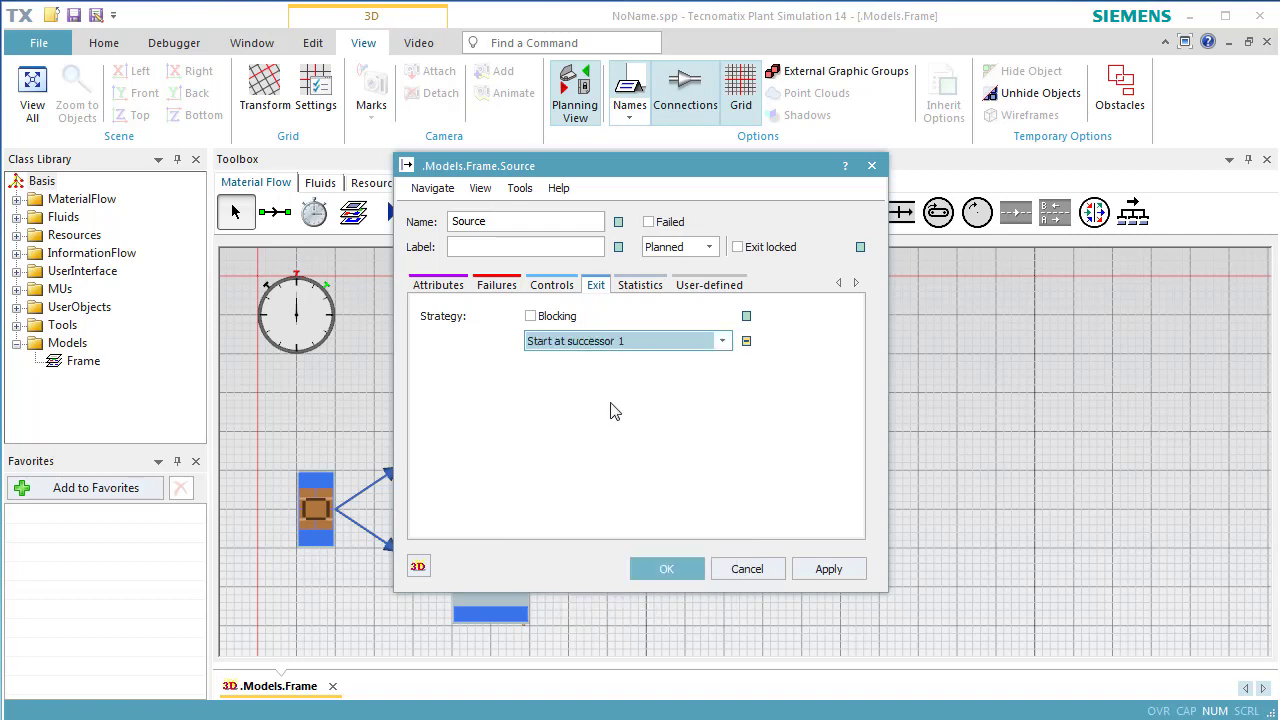
click(667, 571)
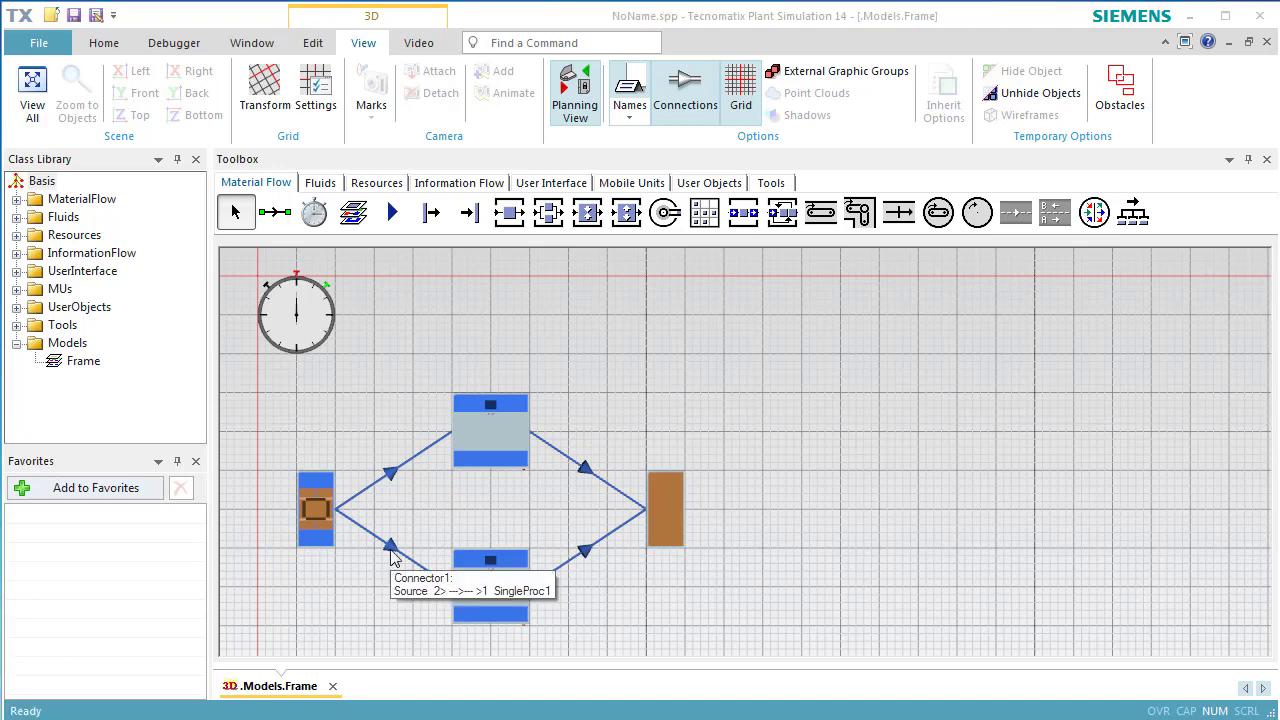
Add a failure to the upper SingleProc with 95% availability and an MTTR of 1:00
double_click(482, 440)
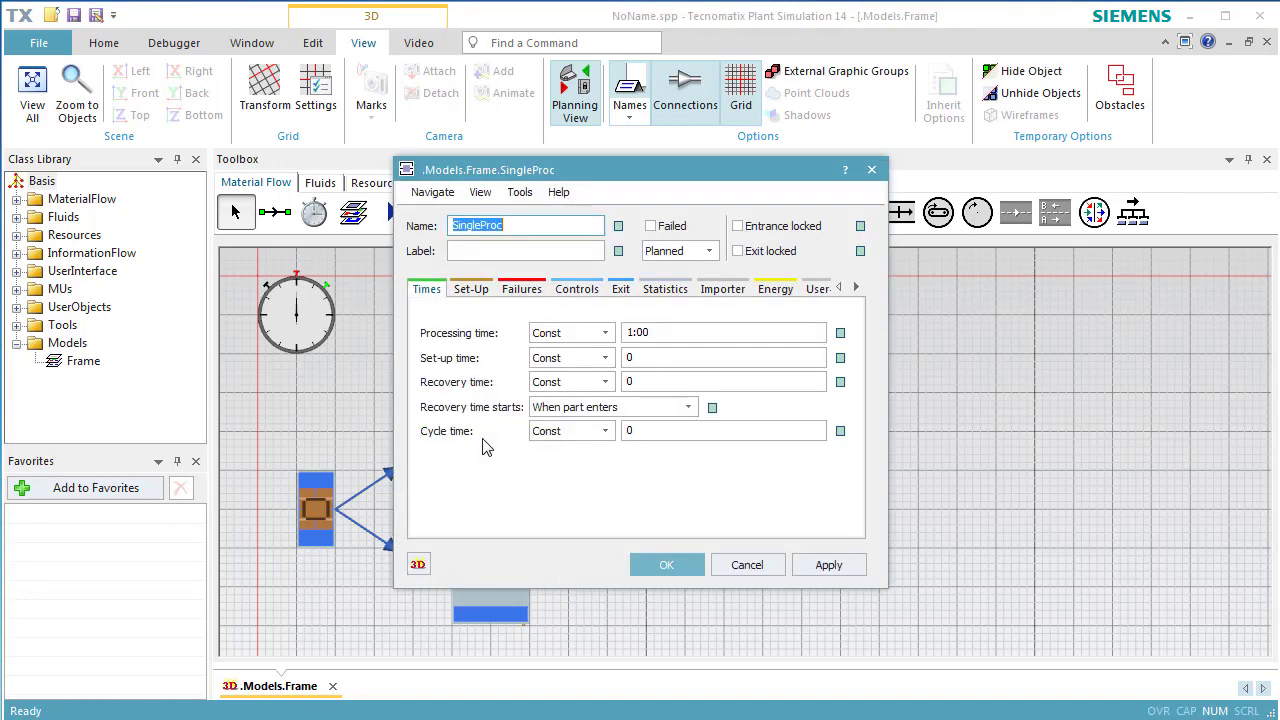
click(521, 289)
click(516, 341)
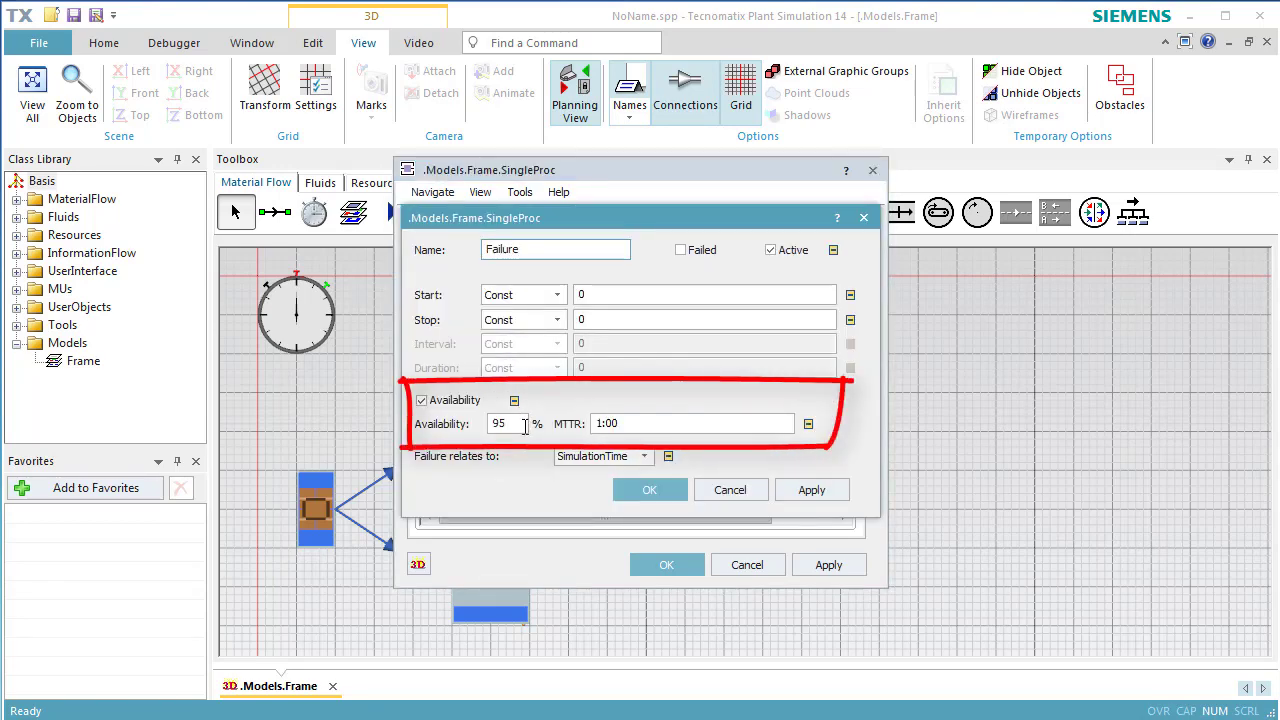
click(627, 492)
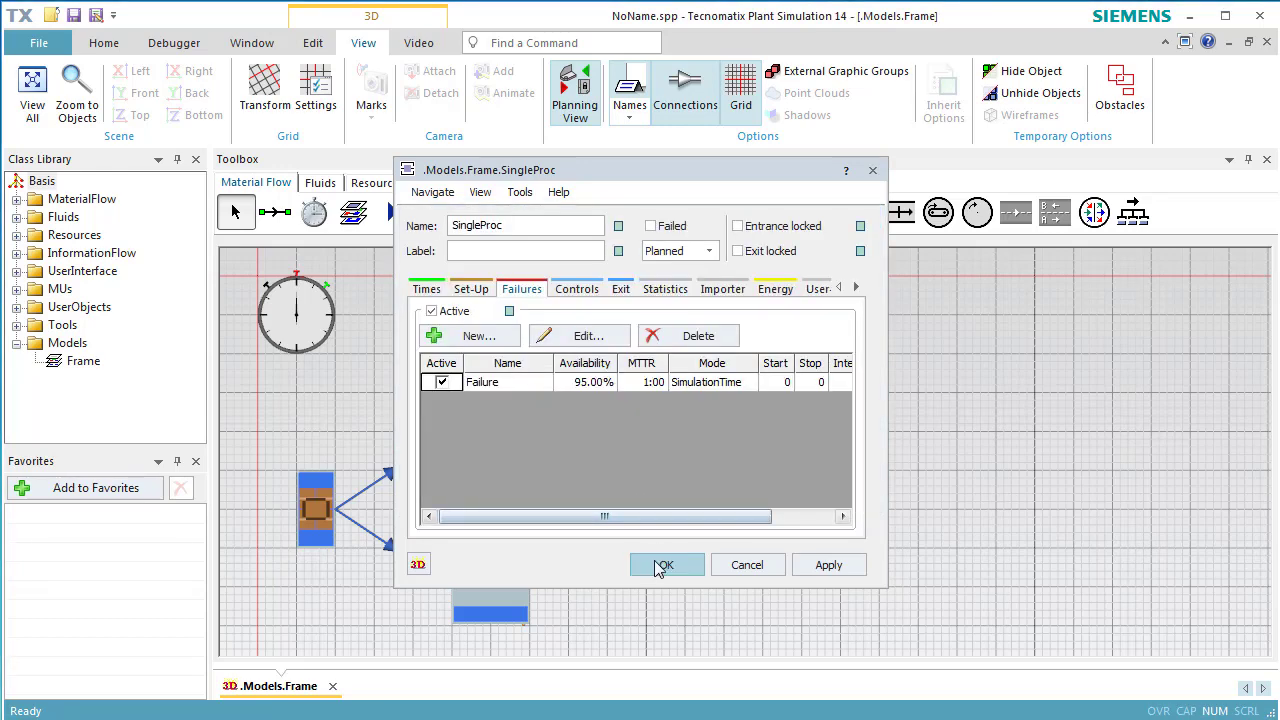
click(659, 567)
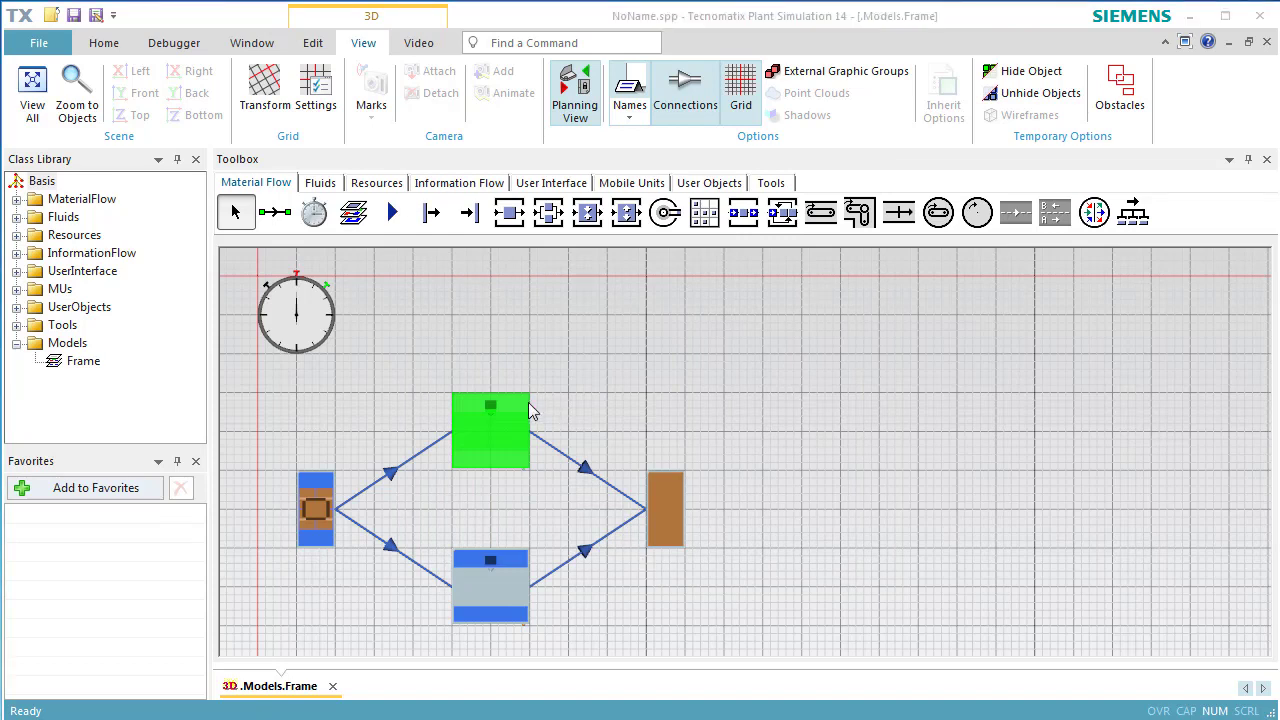
Set the EventController's simulation end time to 1:00:00
double_click(310, 325)
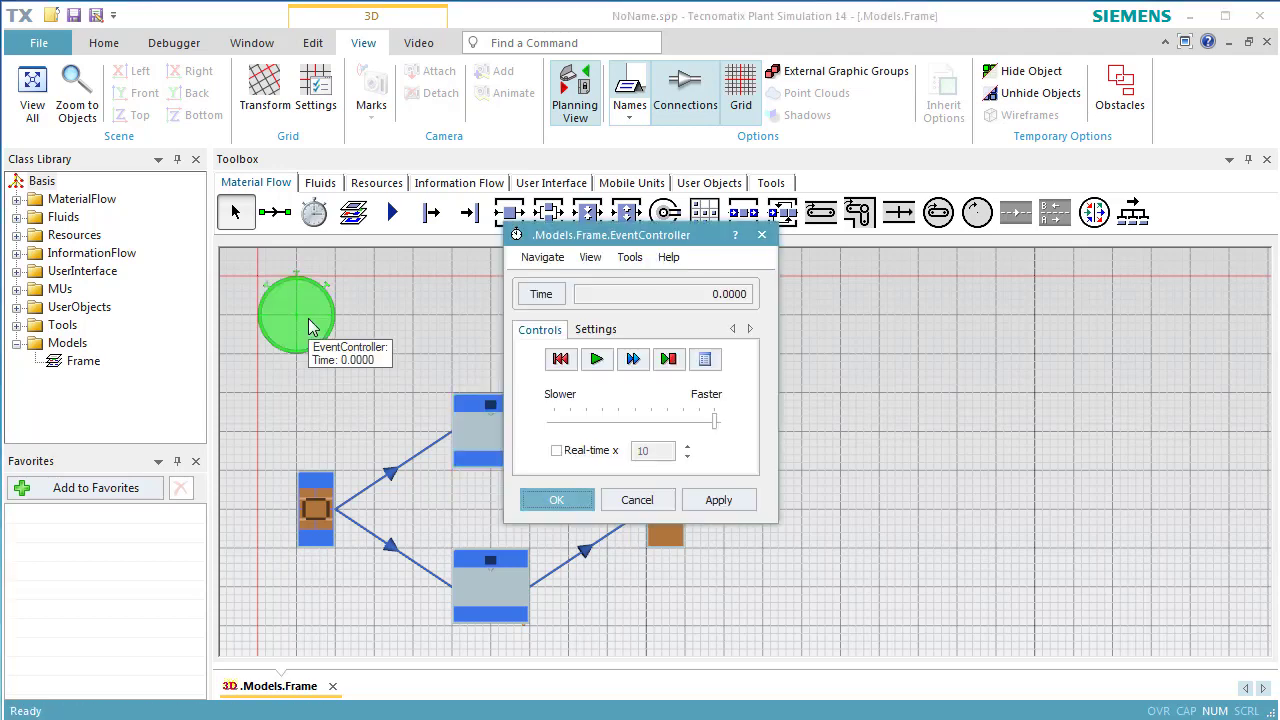
click(590, 329)
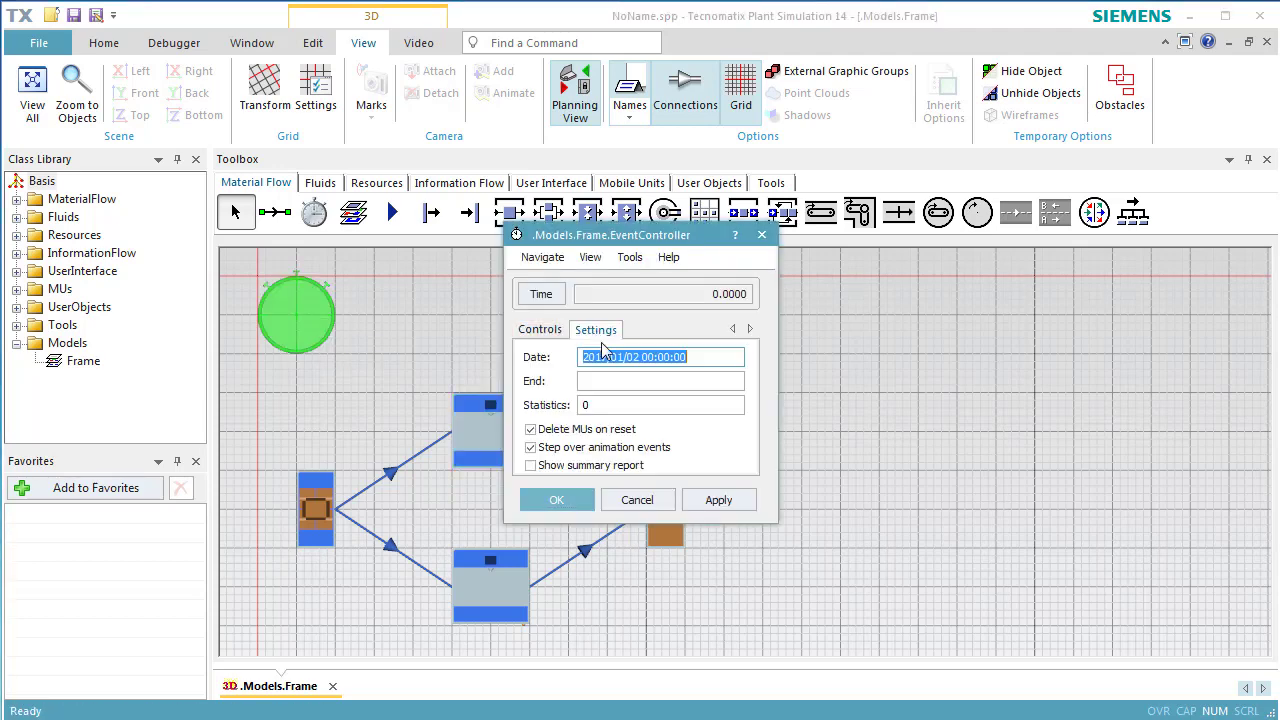
click(610, 384)
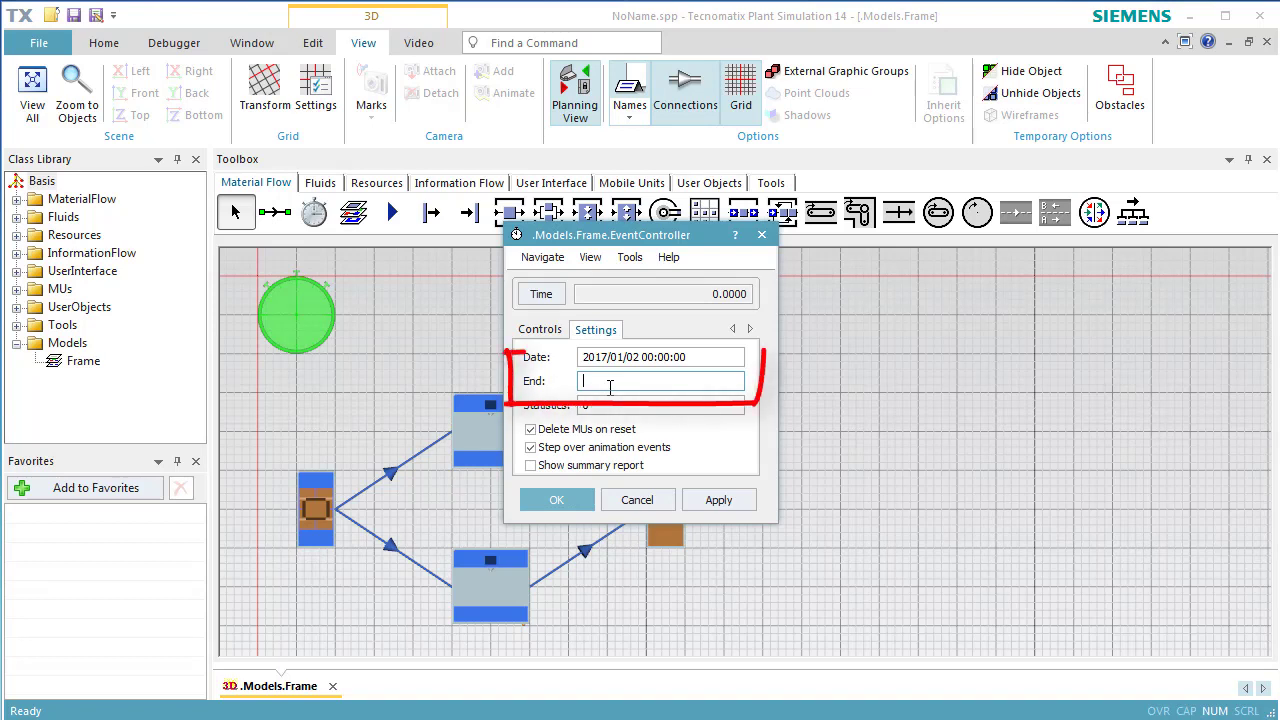
text(1::)
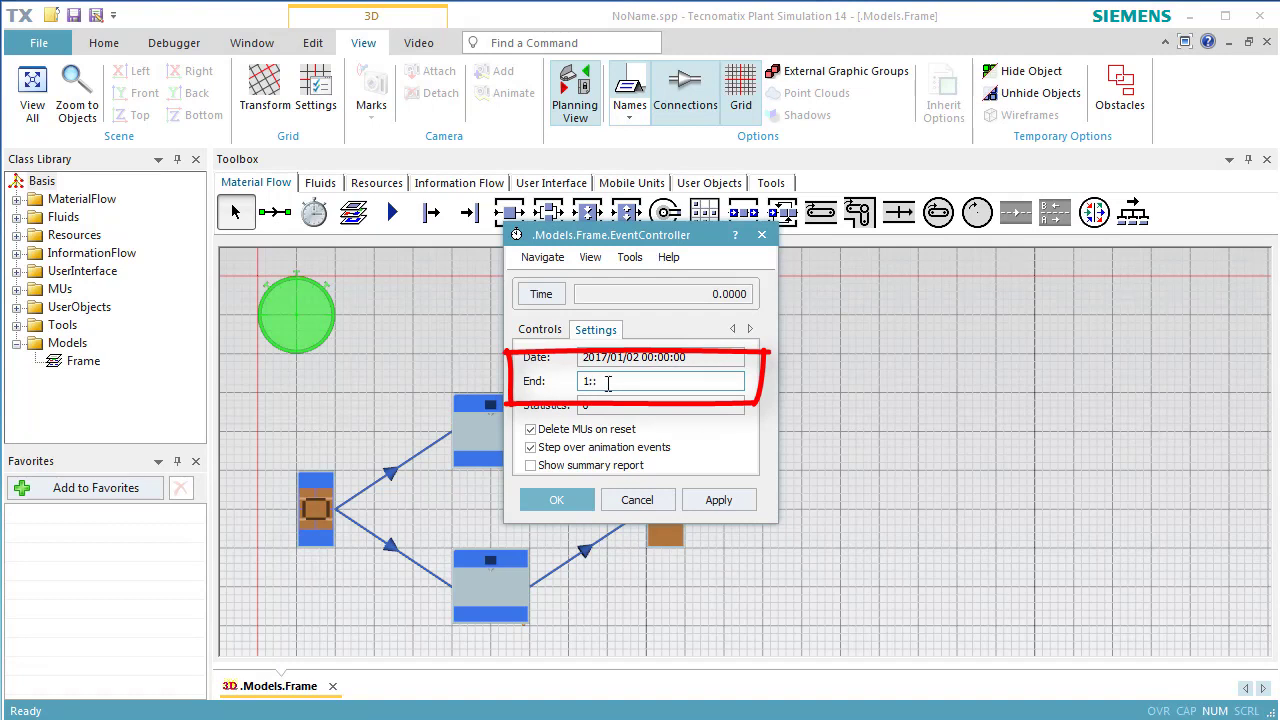
click(692, 506)
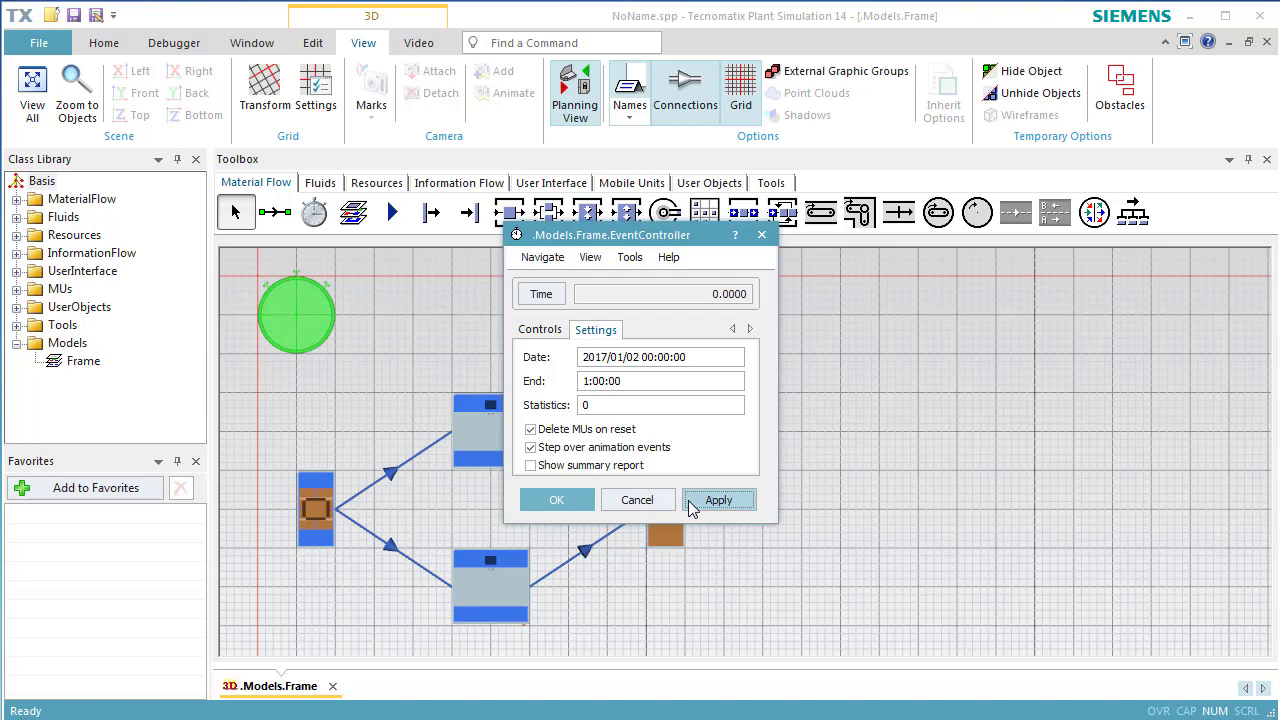
click(577, 506)
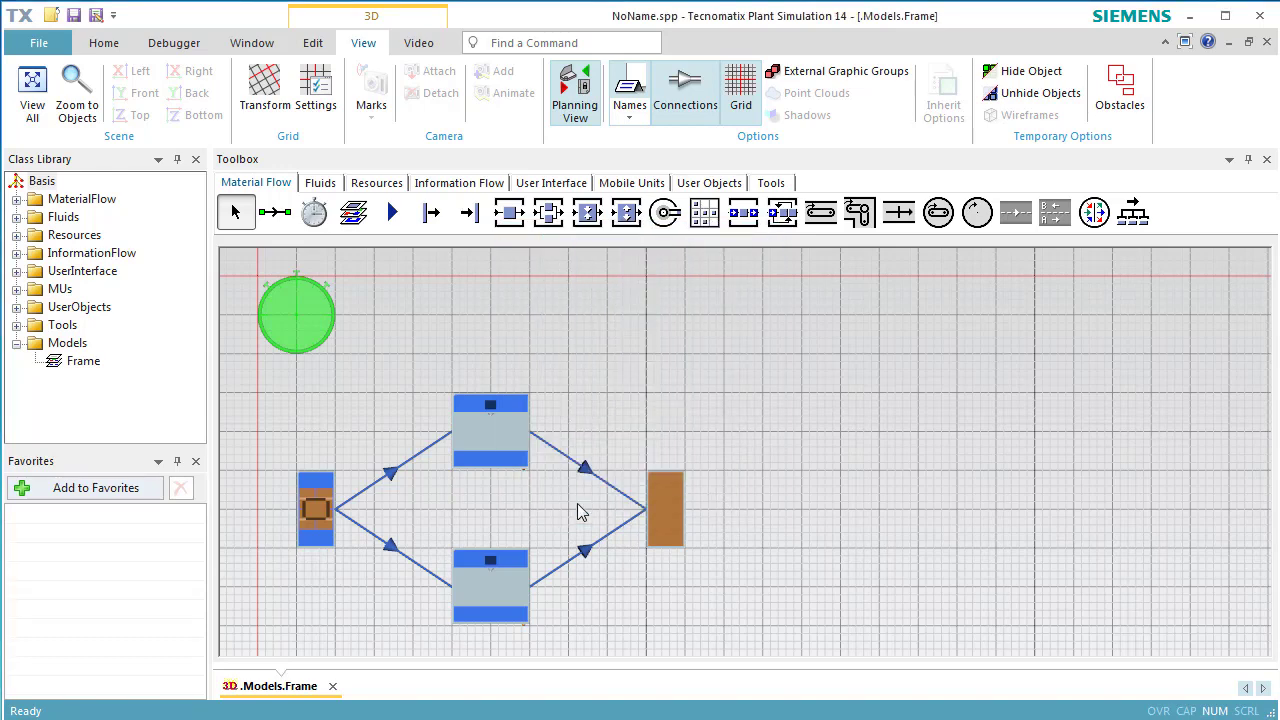
Insert an ExperimentManager into the frame above the Drain, open it and move its window clear of the model
click(770, 183)
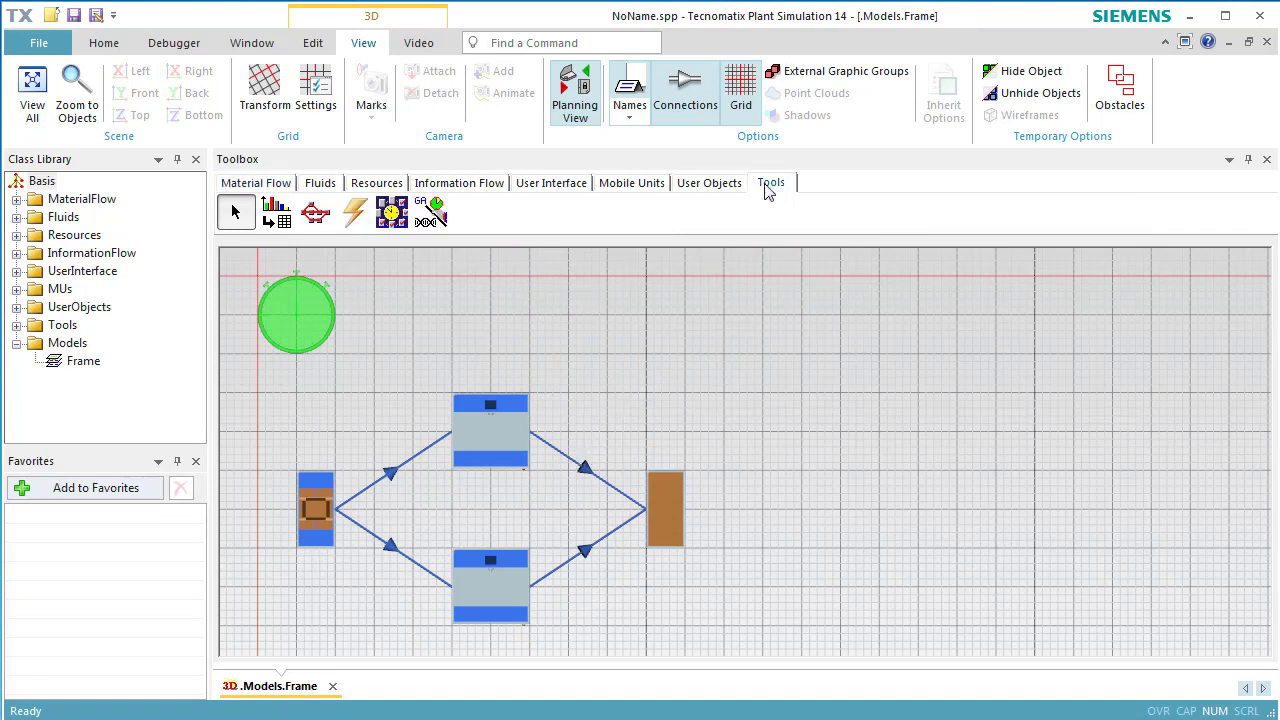
click(396, 216)
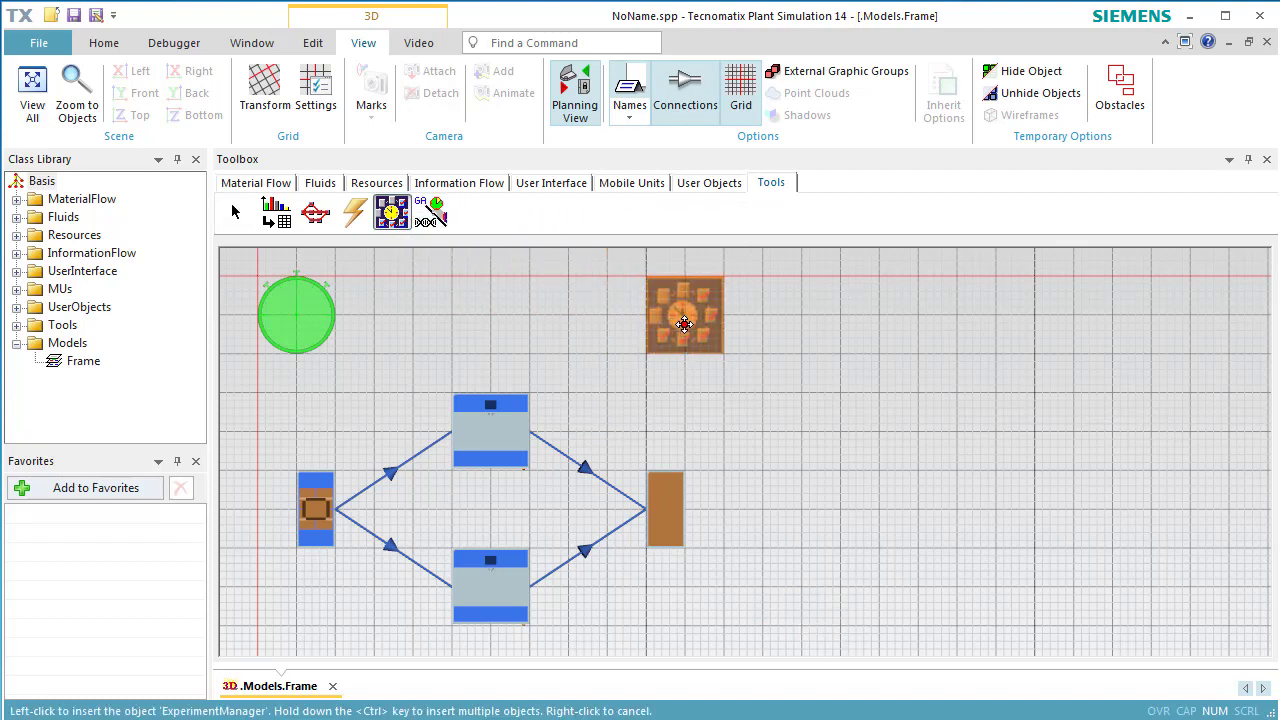
click(684, 324)
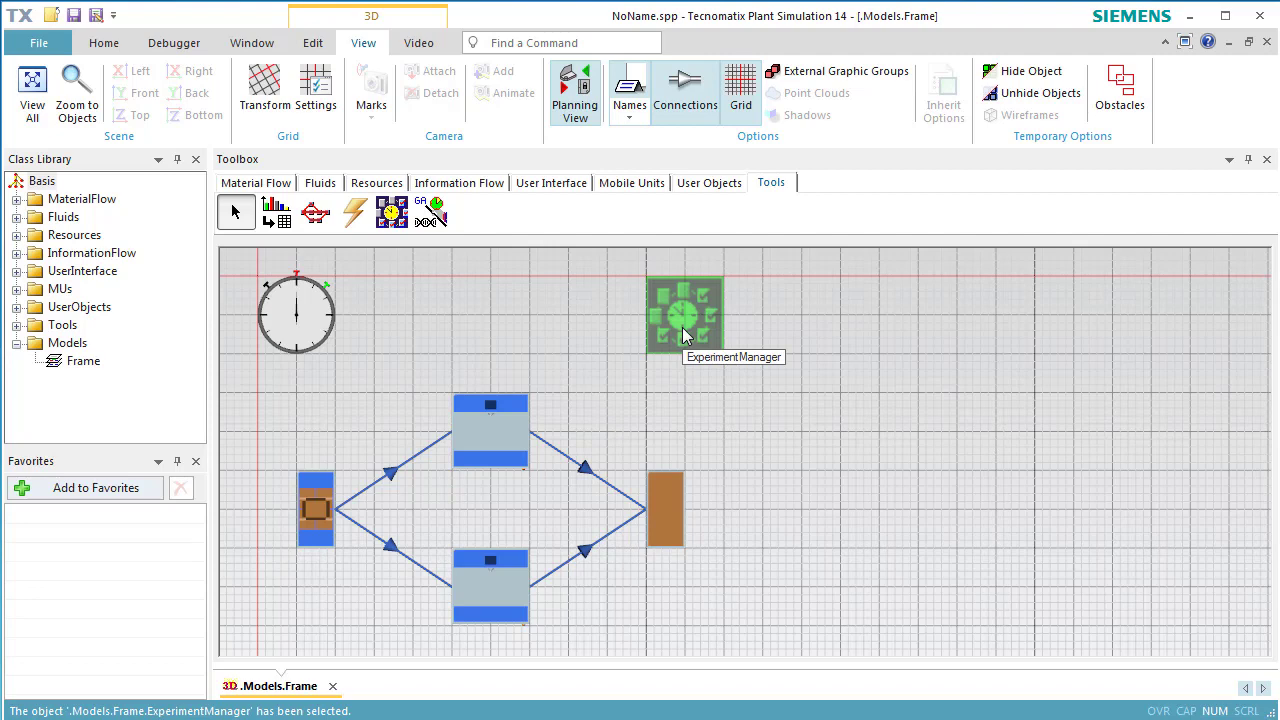
double_click(682, 327)
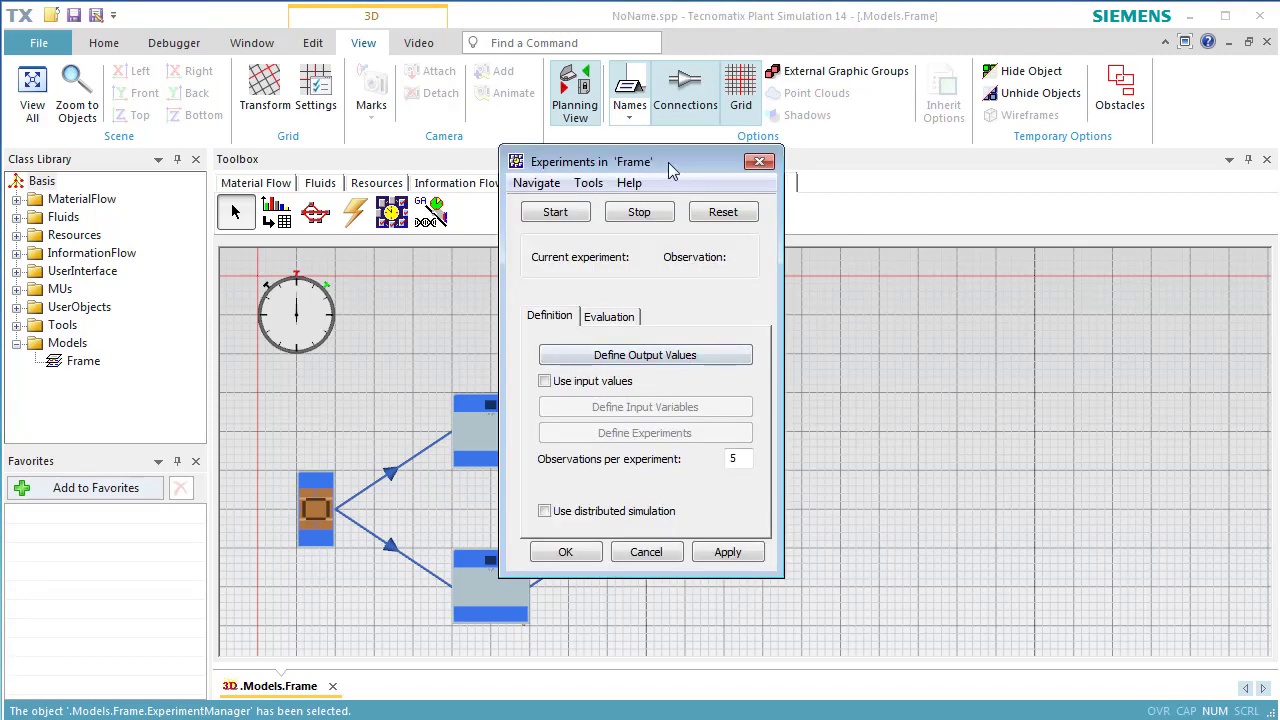
drag(668, 162, 1138, 234)
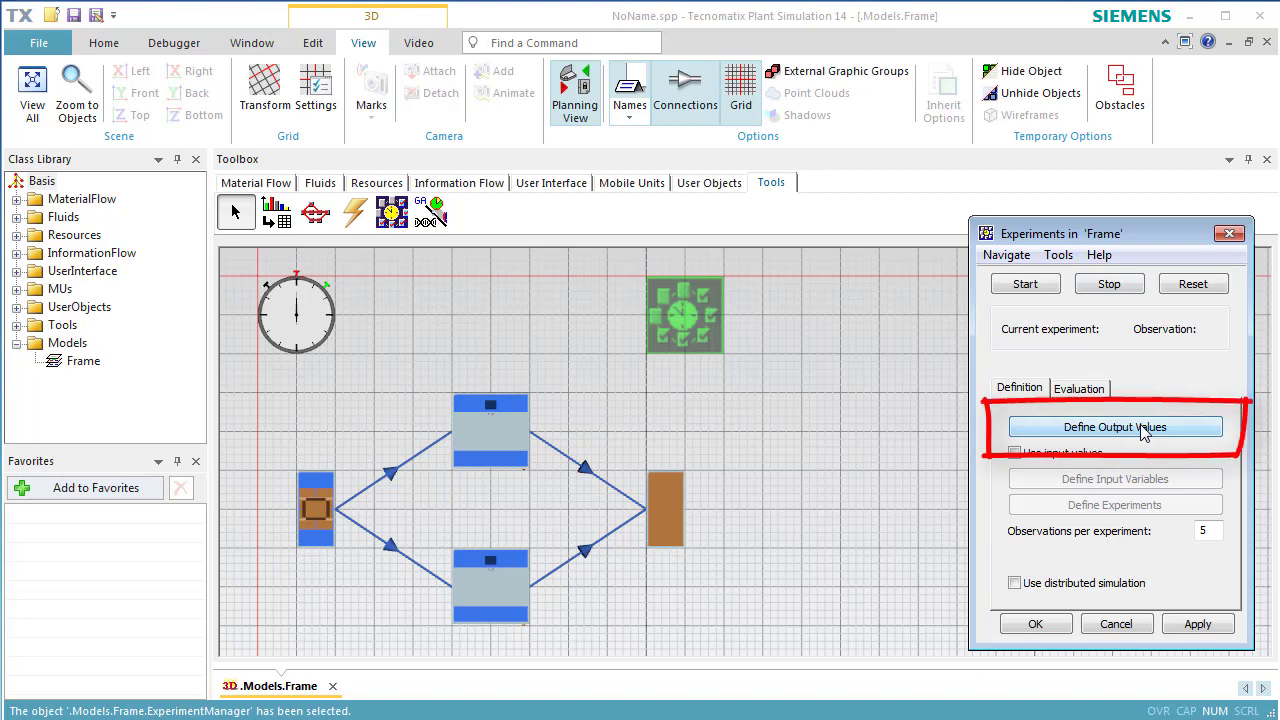
Define the lower station's working portion as the first experiment output value, .Models.Frame.SingleProc1.statWorkingPortion
click(1144, 428)
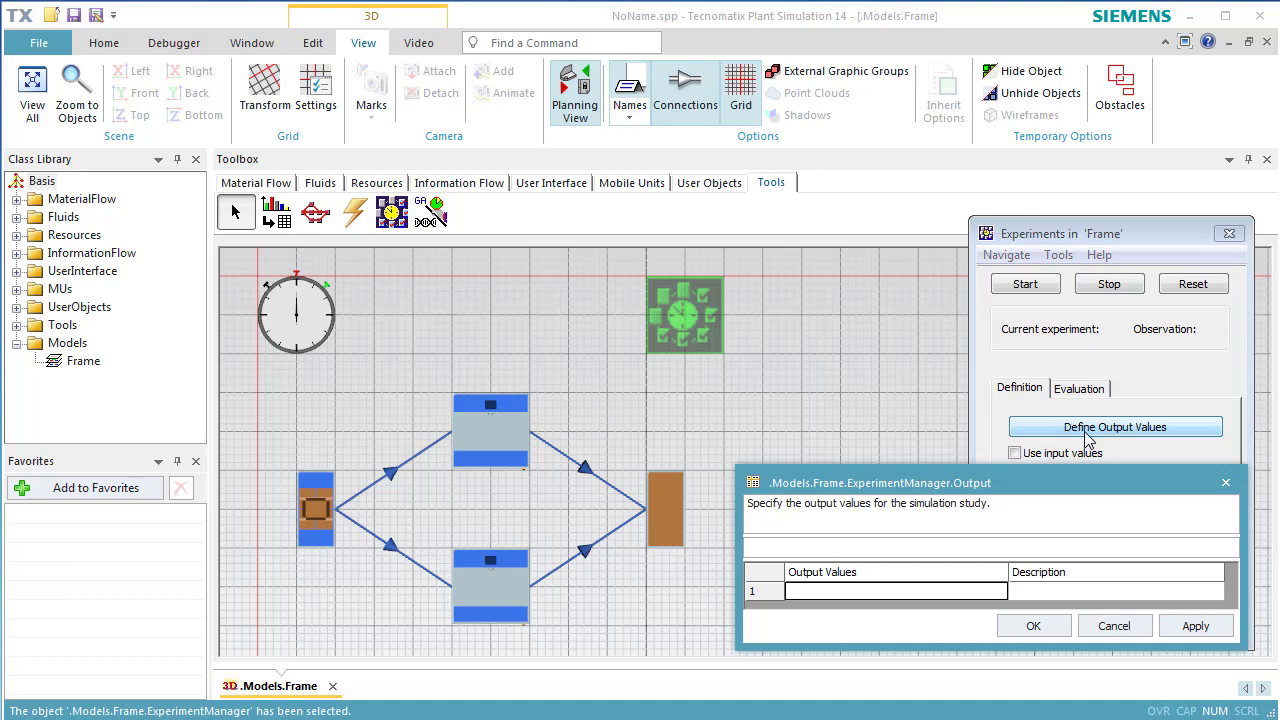
drag(467, 596, 852, 605)
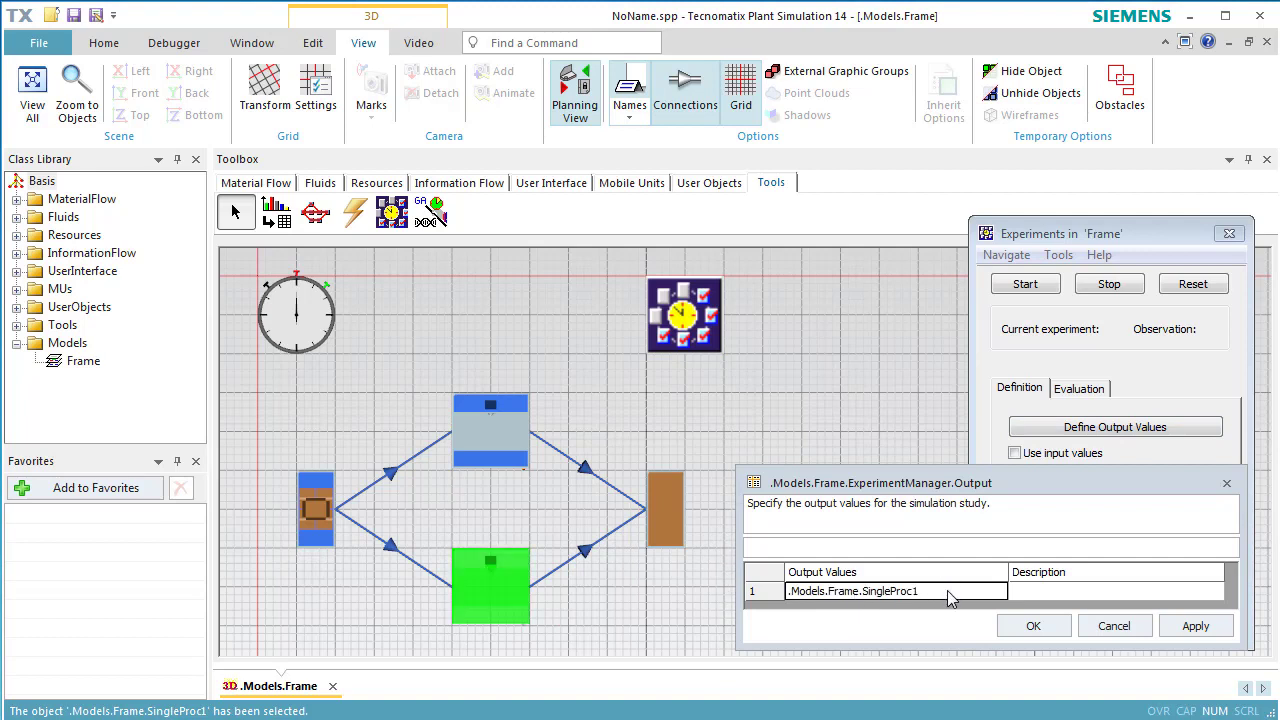
click(948, 591)
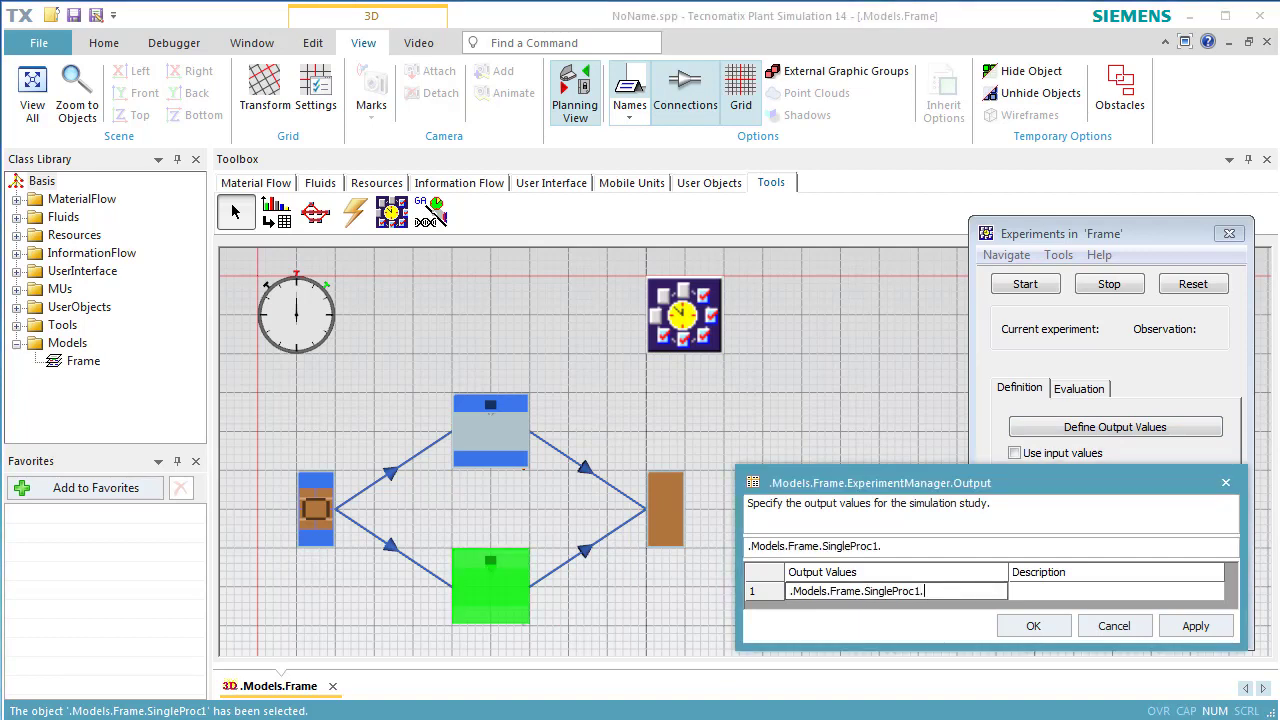
text(.statWorkingP)
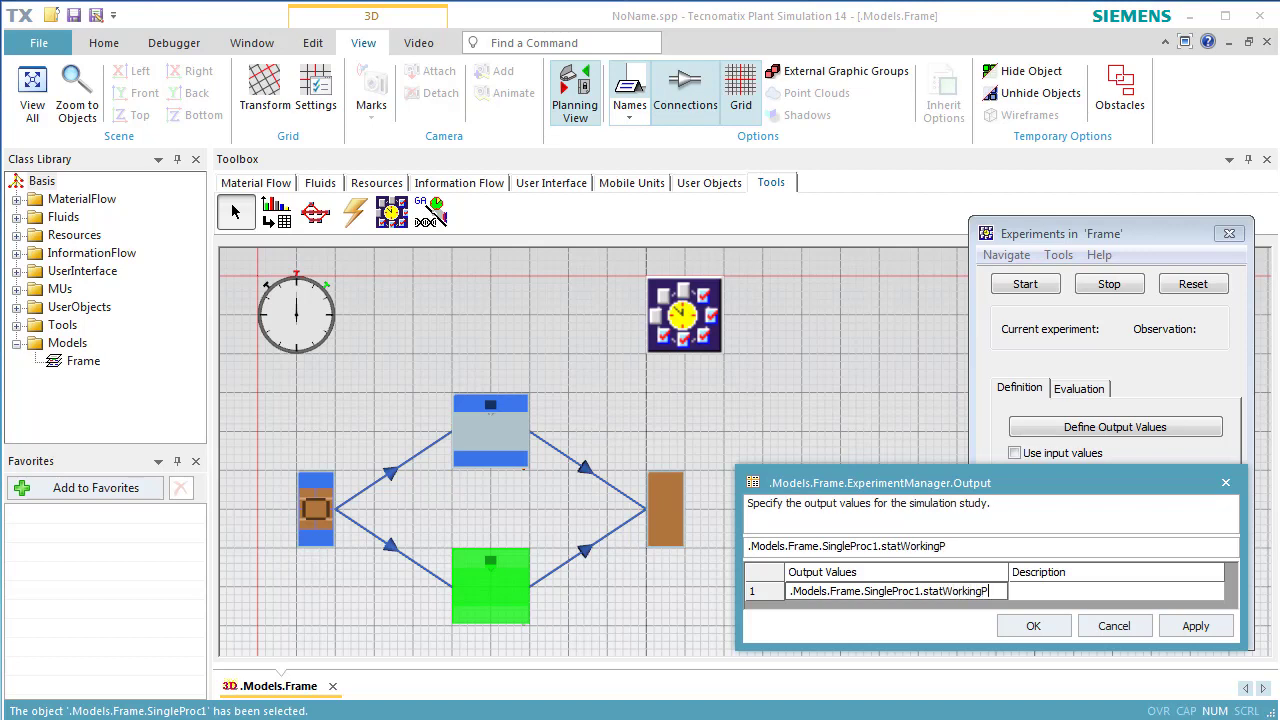
text(ortion)
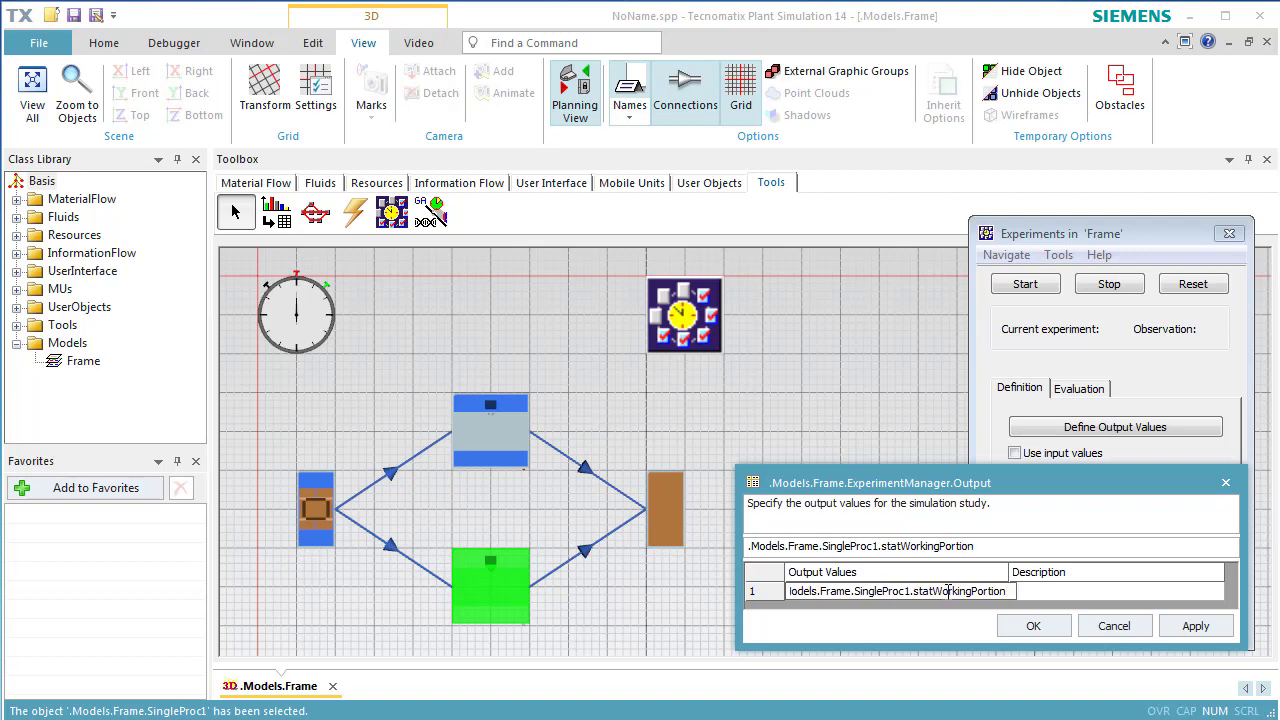
Describe the first output value as "Utilization of Auxiliary Machine" and apply the definition
click(1052, 599)
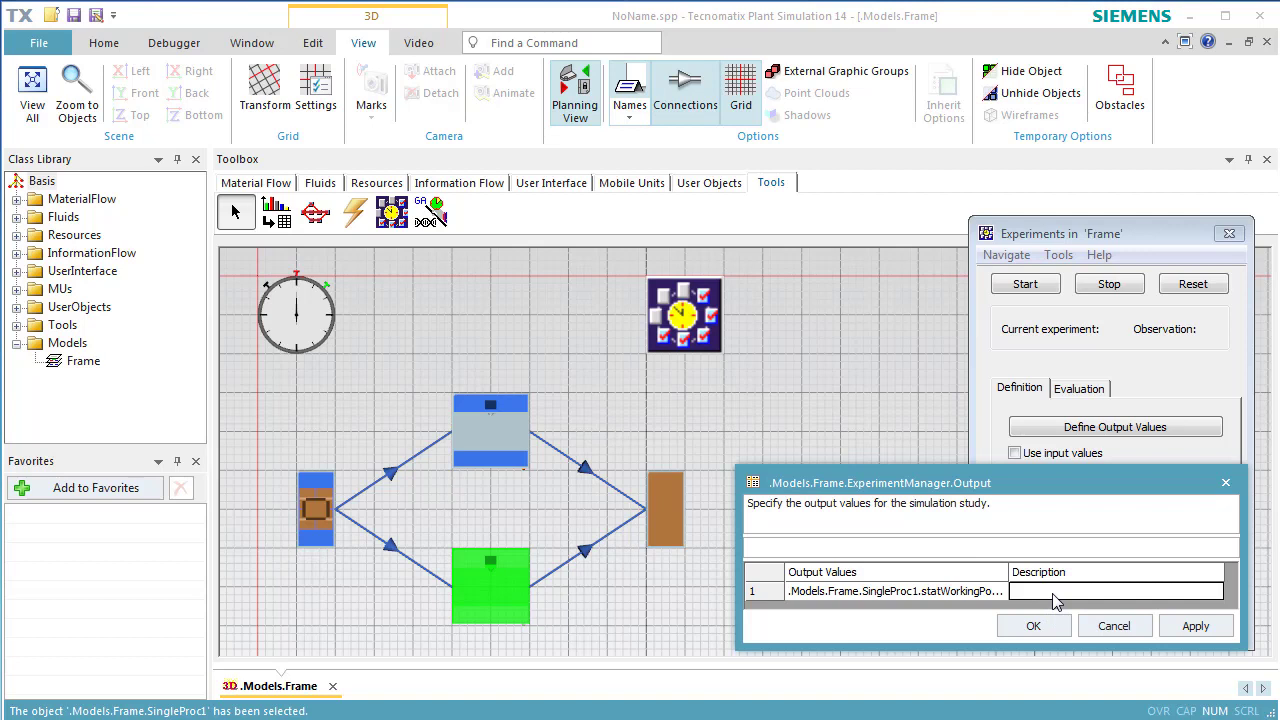
text(il)
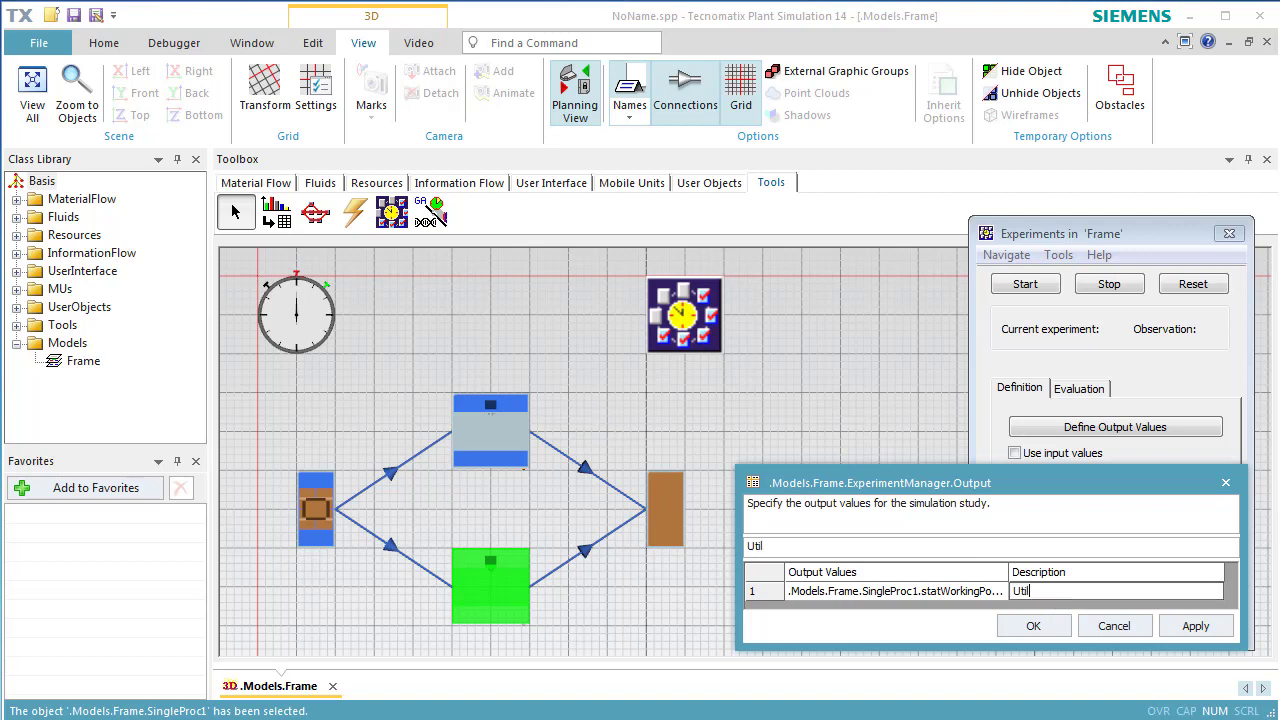
text(ization of Auxiliar)
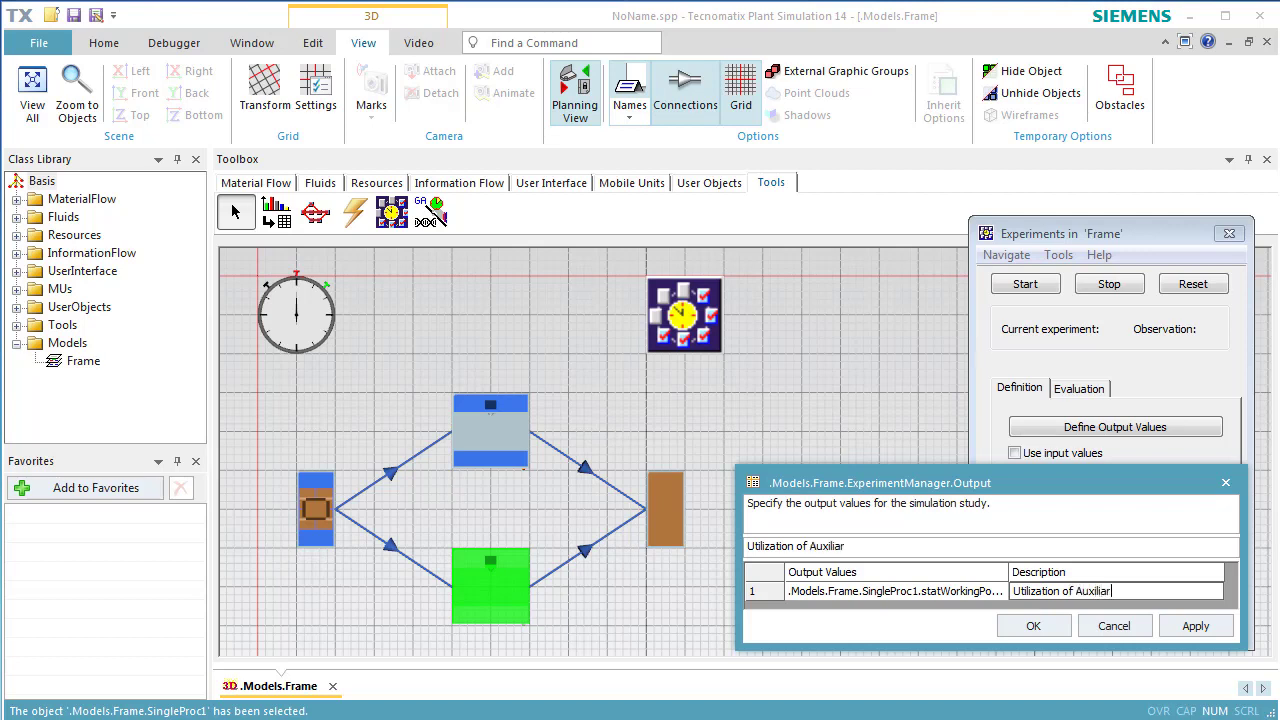
text(y Machine)
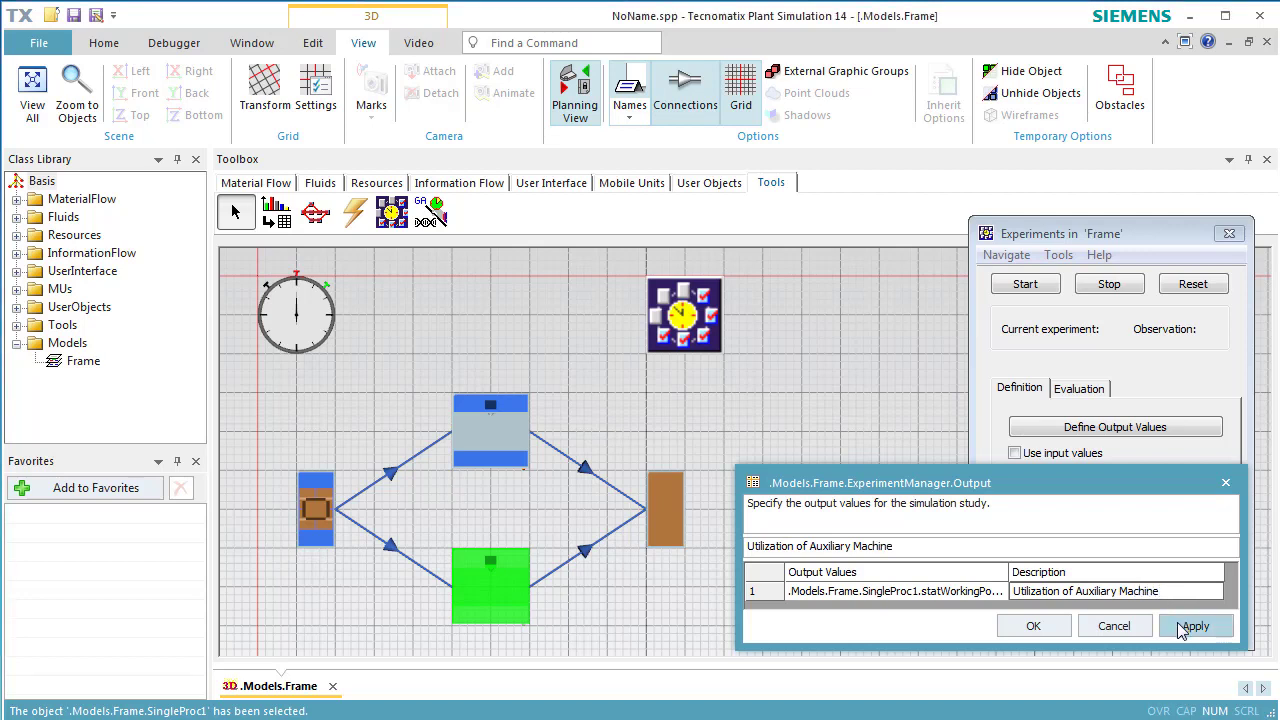
click(1181, 626)
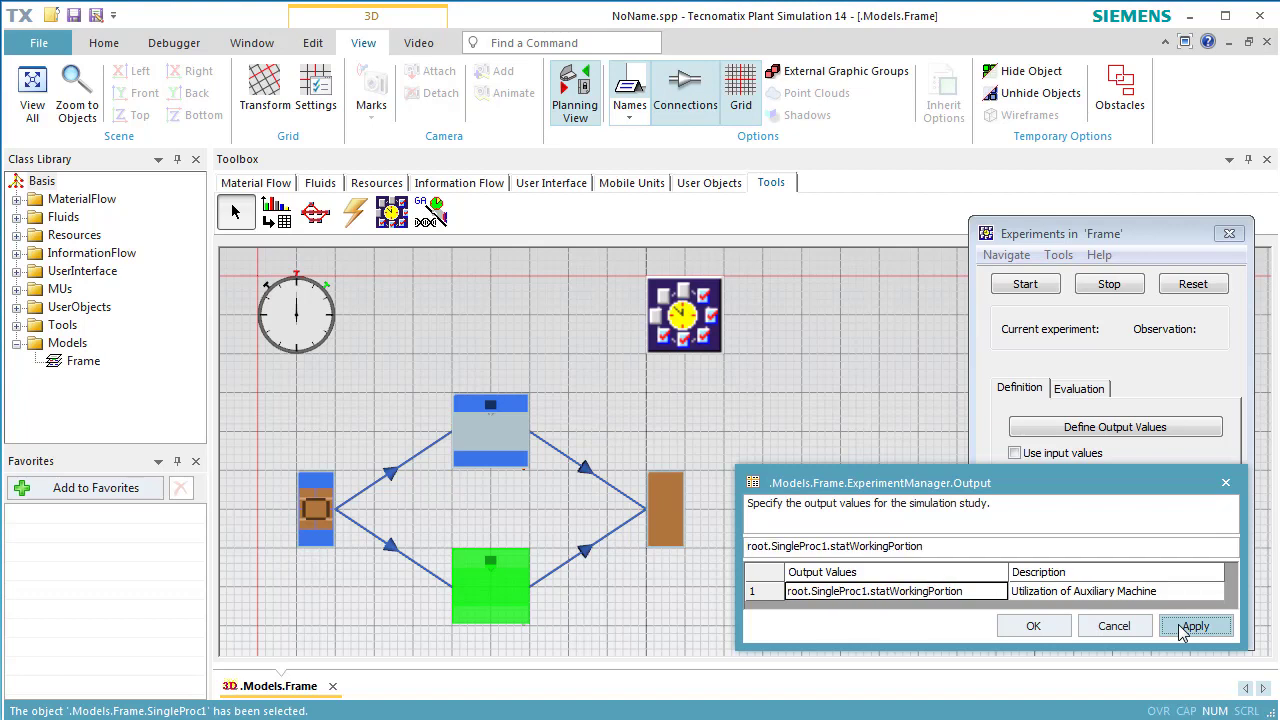
Add a second output value row for the upper station's failure portion, .Models.Frame.SingleProc.statFailPortion
click(1178, 597)
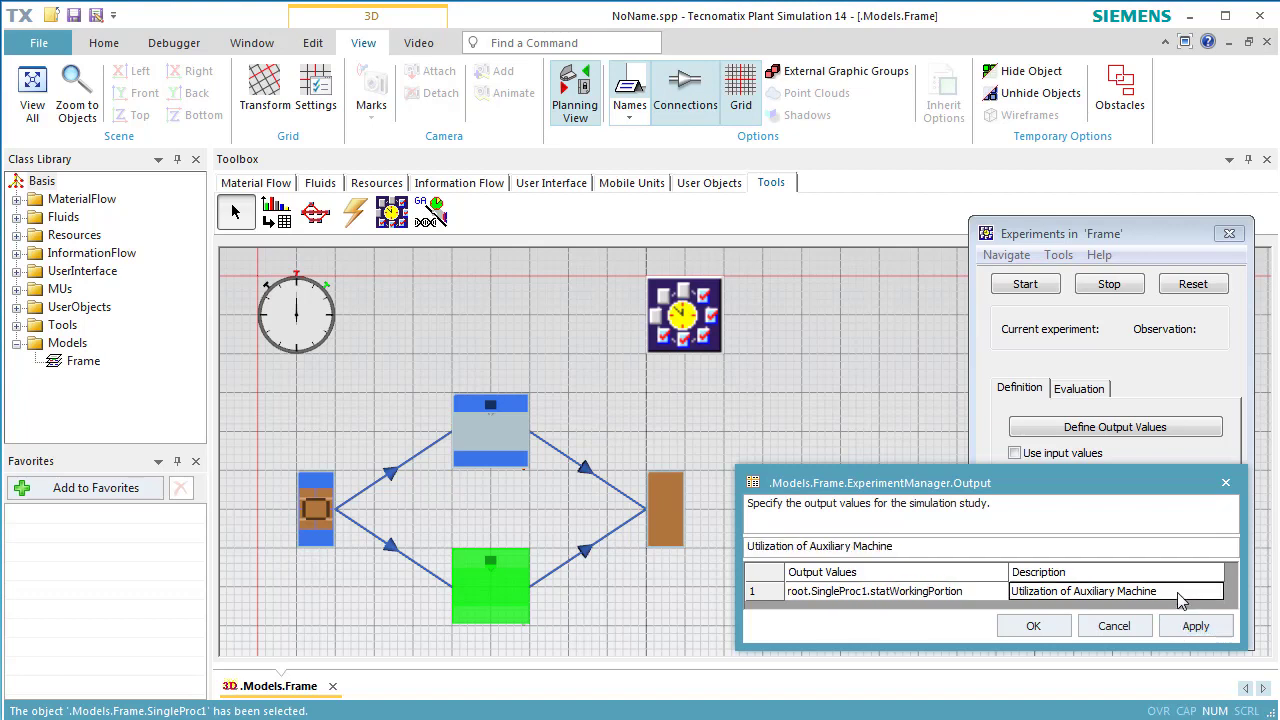
key(Return)
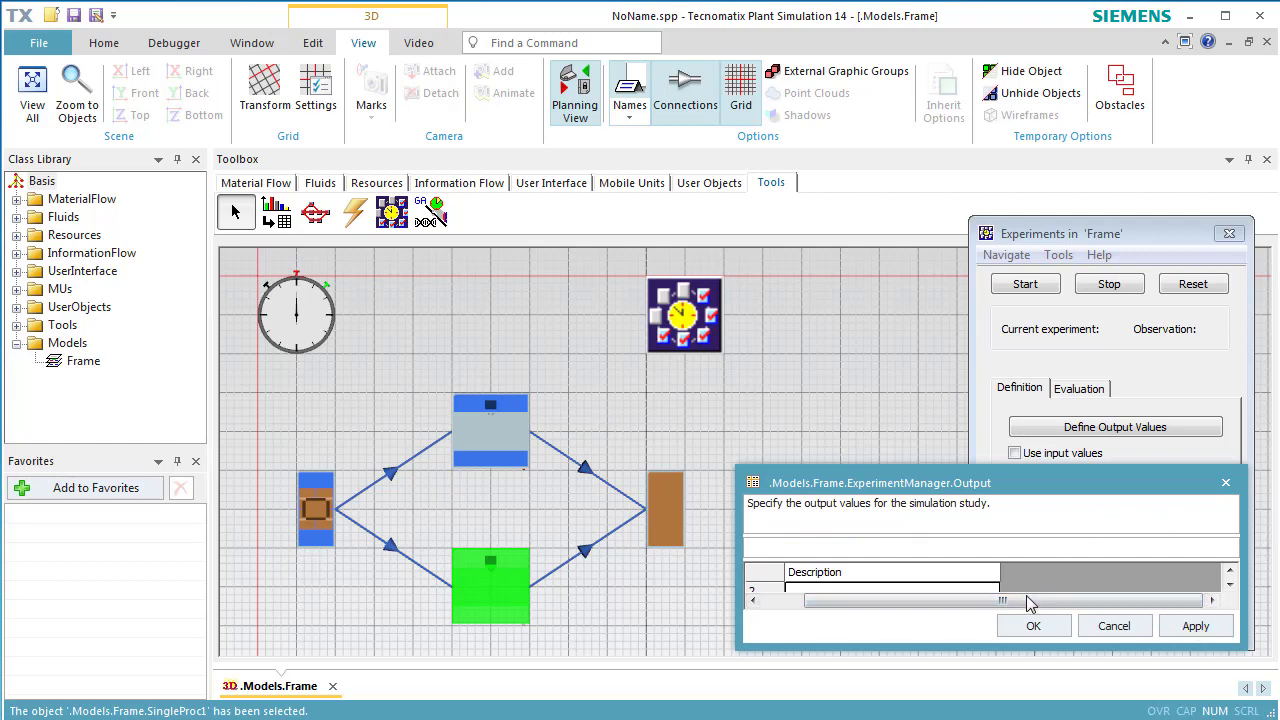
drag(1032, 601, 956, 691)
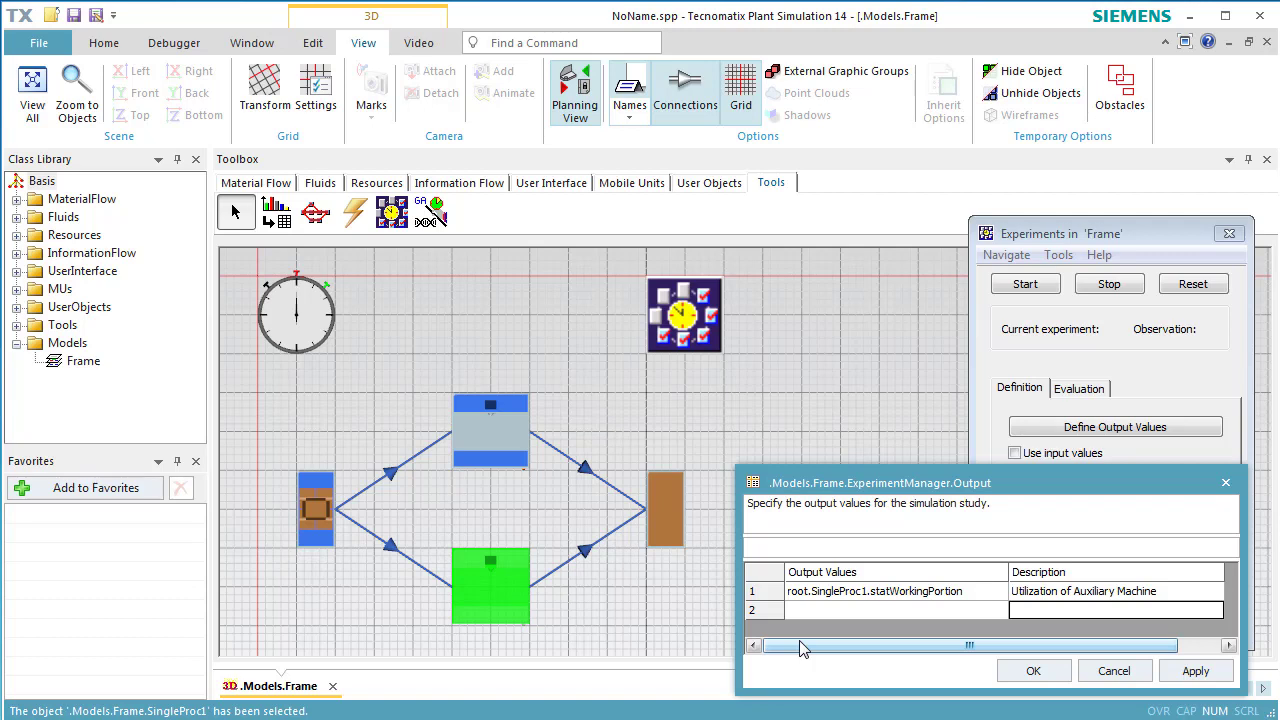
drag(517, 460, 805, 625)
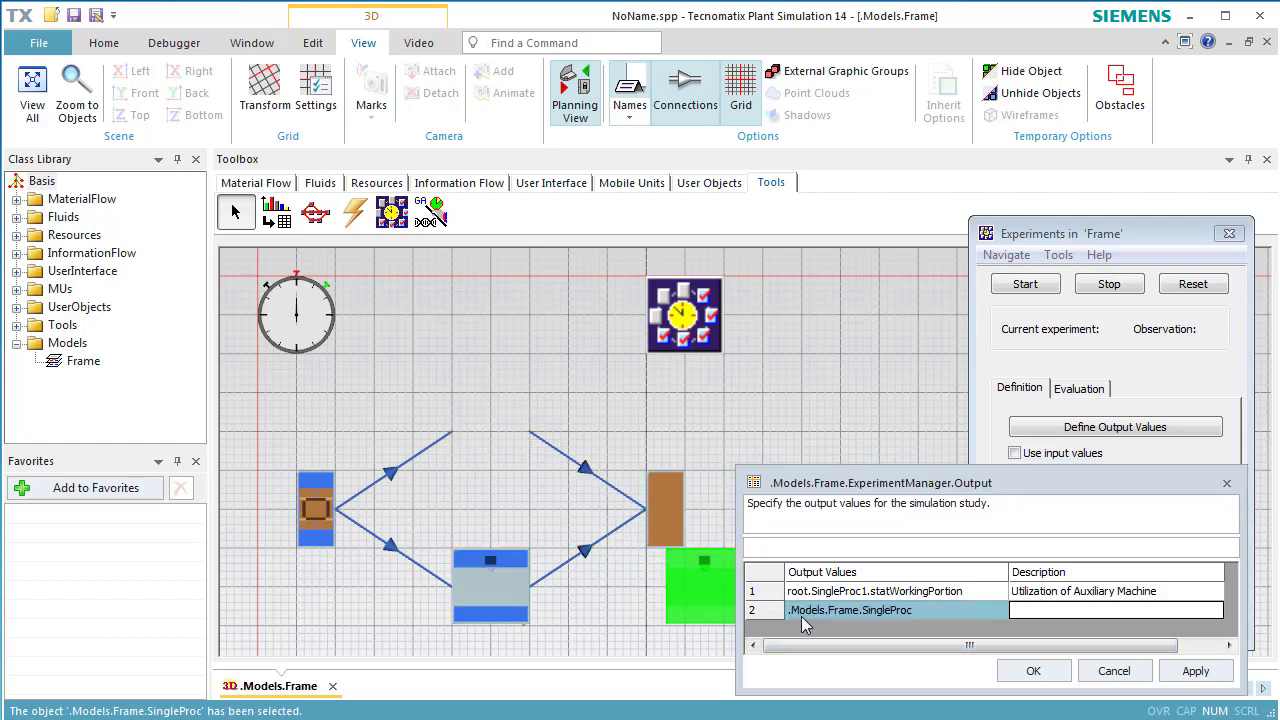
click(942, 611)
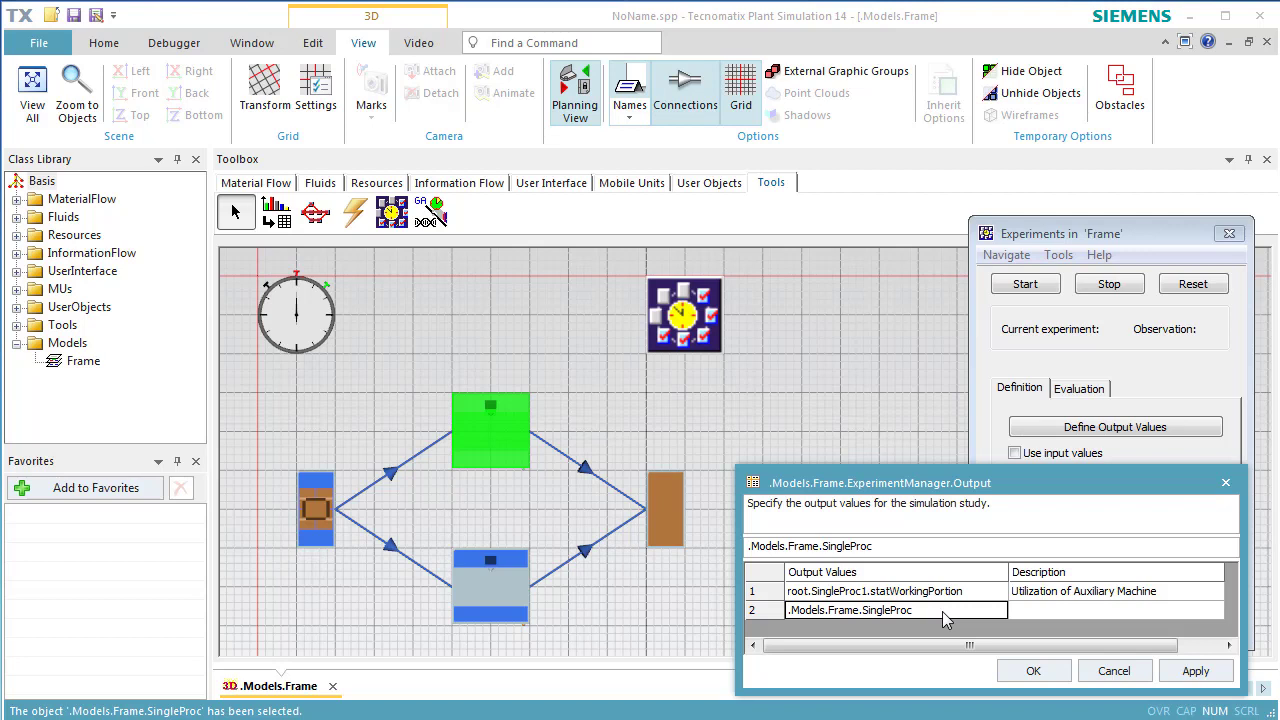
text(.stat)
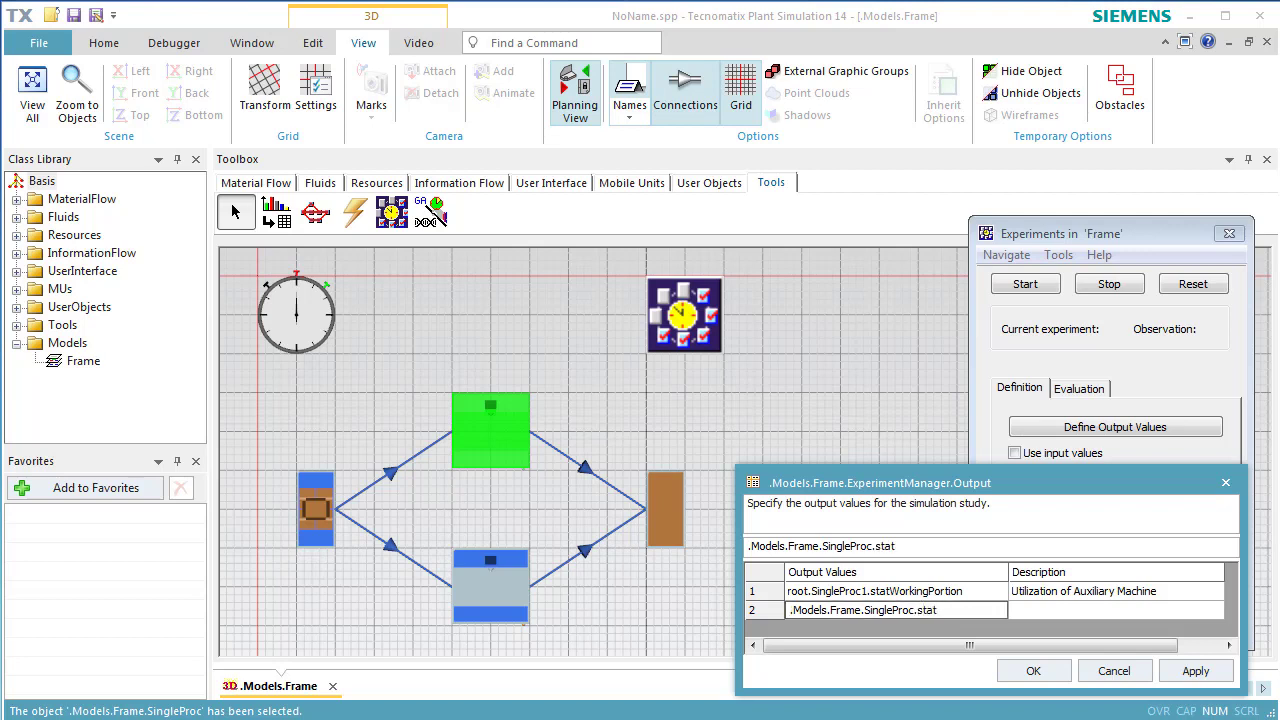
text(FailPortion)
Describe the second output value as "Portion of Fail of the MainMachine" and accept the output value definitions
click(1027, 612)
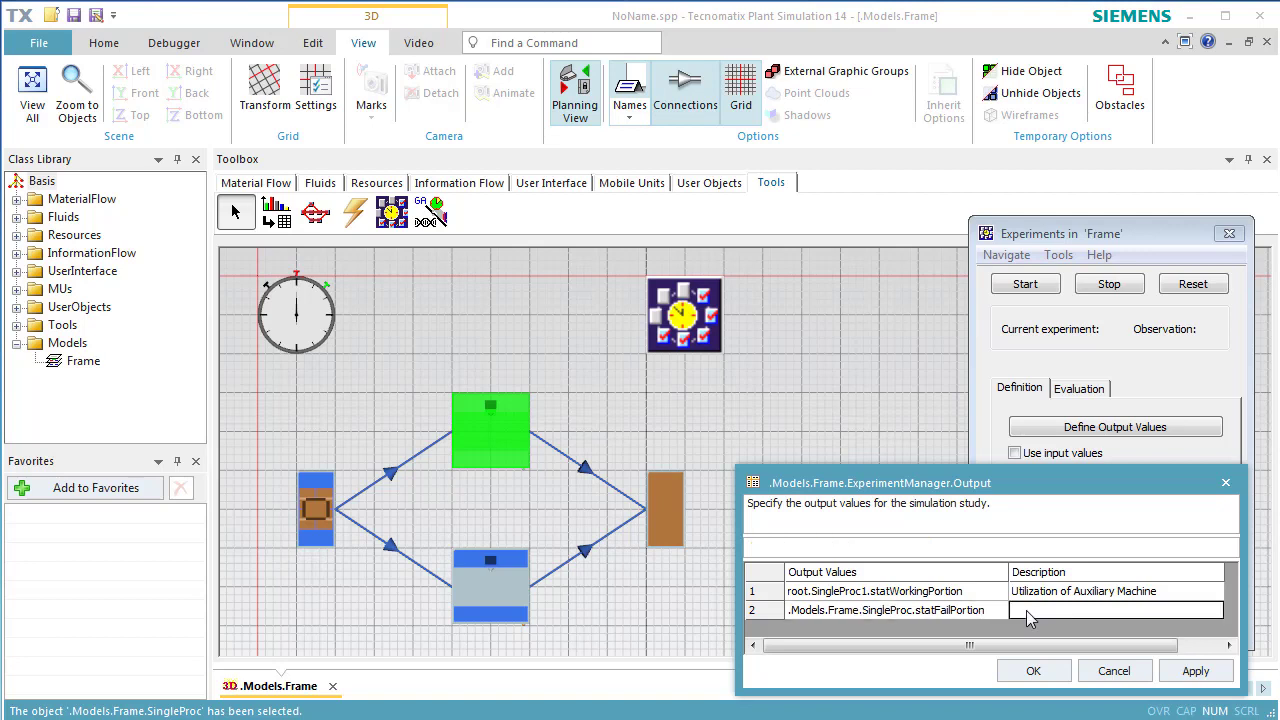
text(Portion )
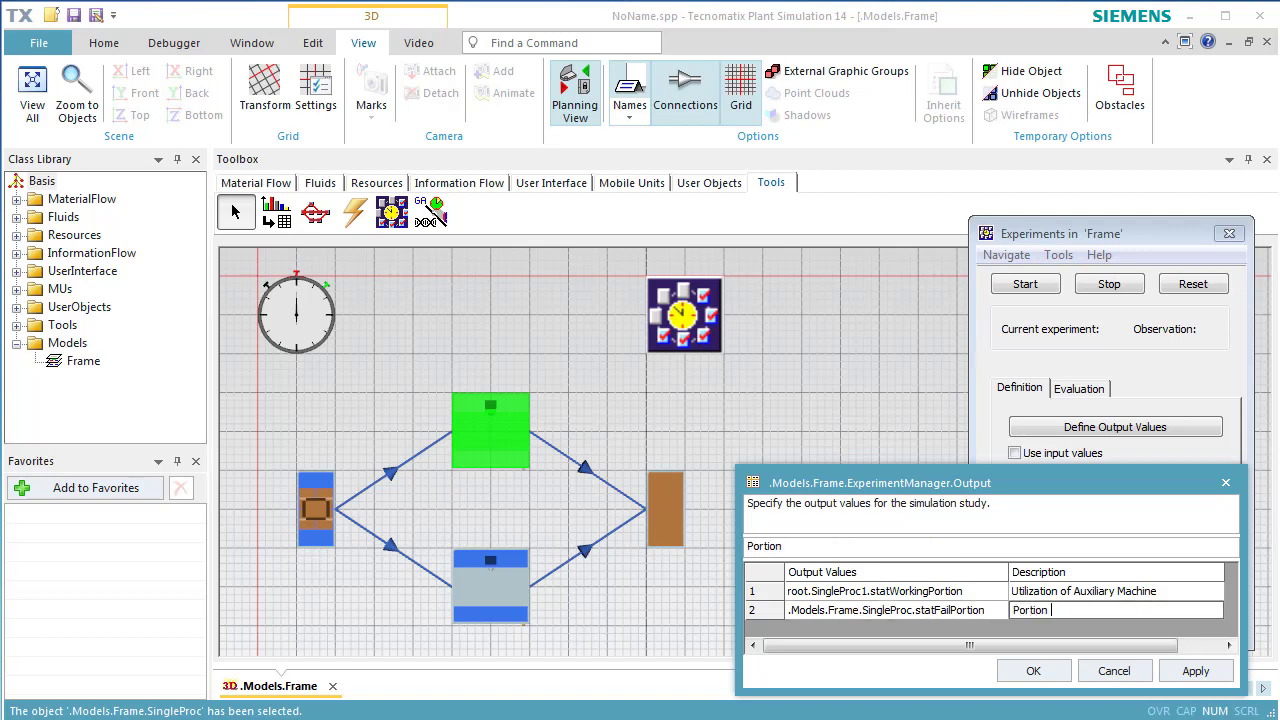
text(of Fail of the Main)
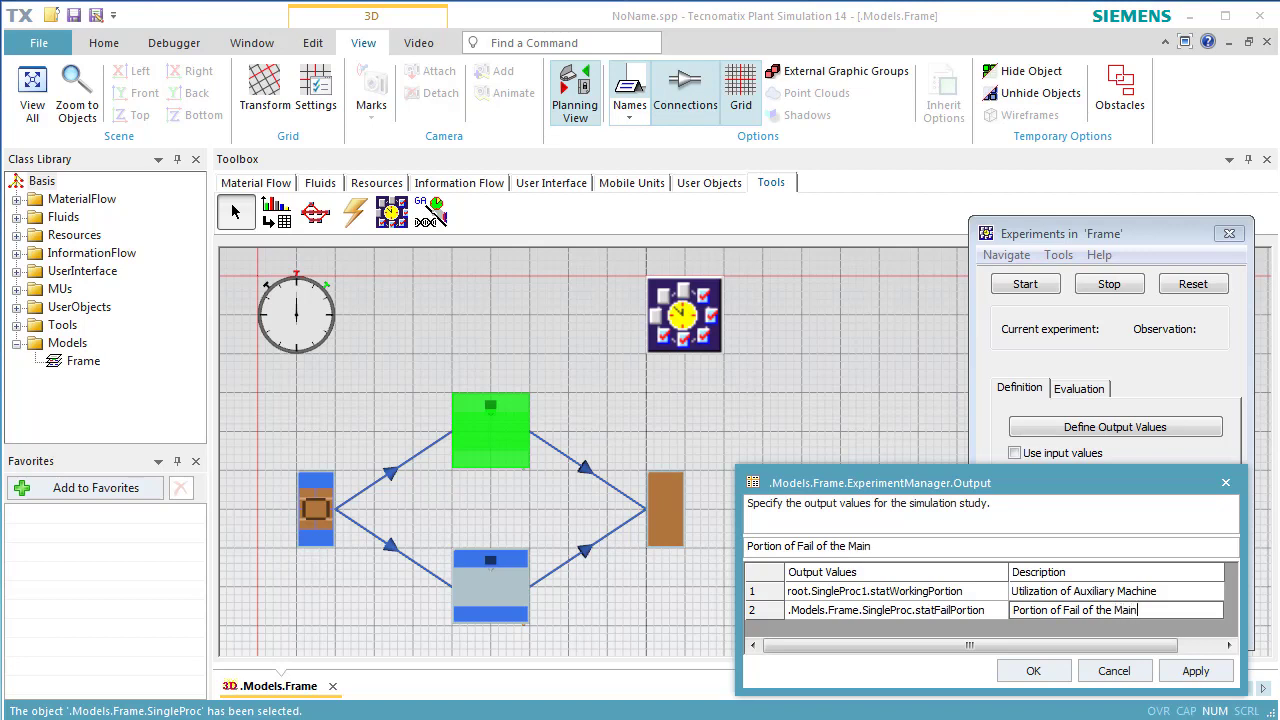
text(Machine)
click(1179, 677)
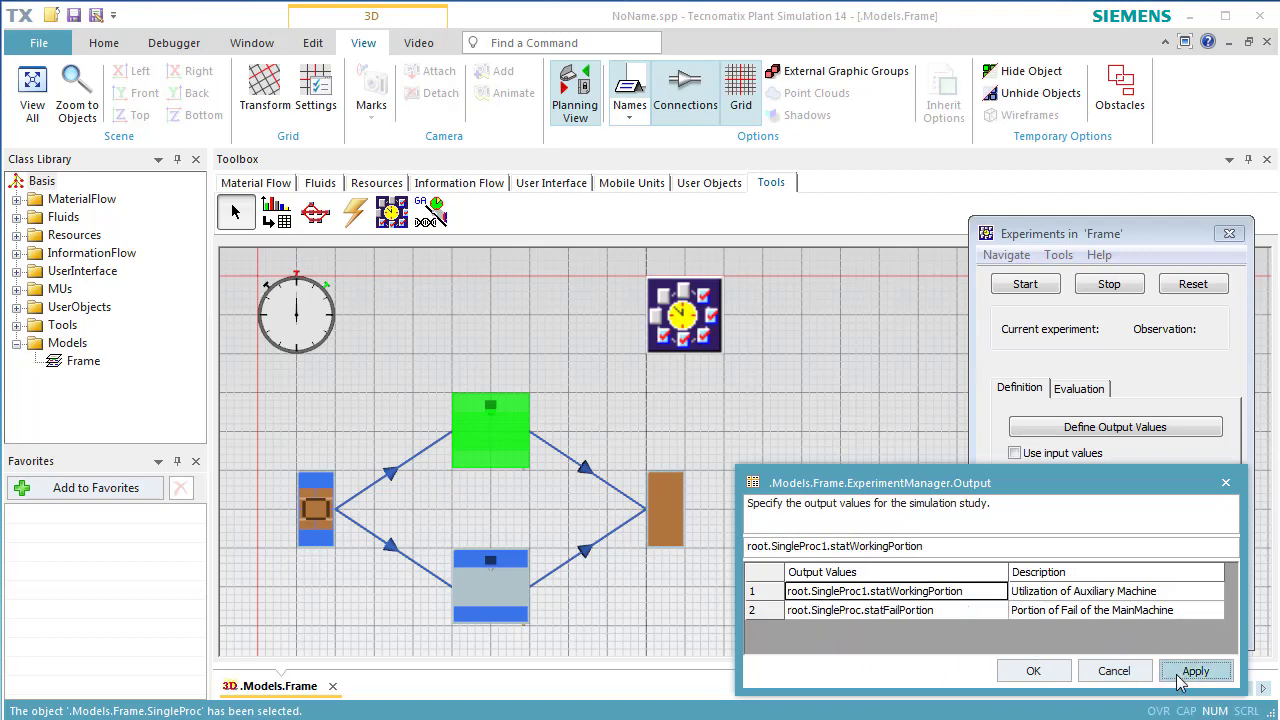
click(1024, 679)
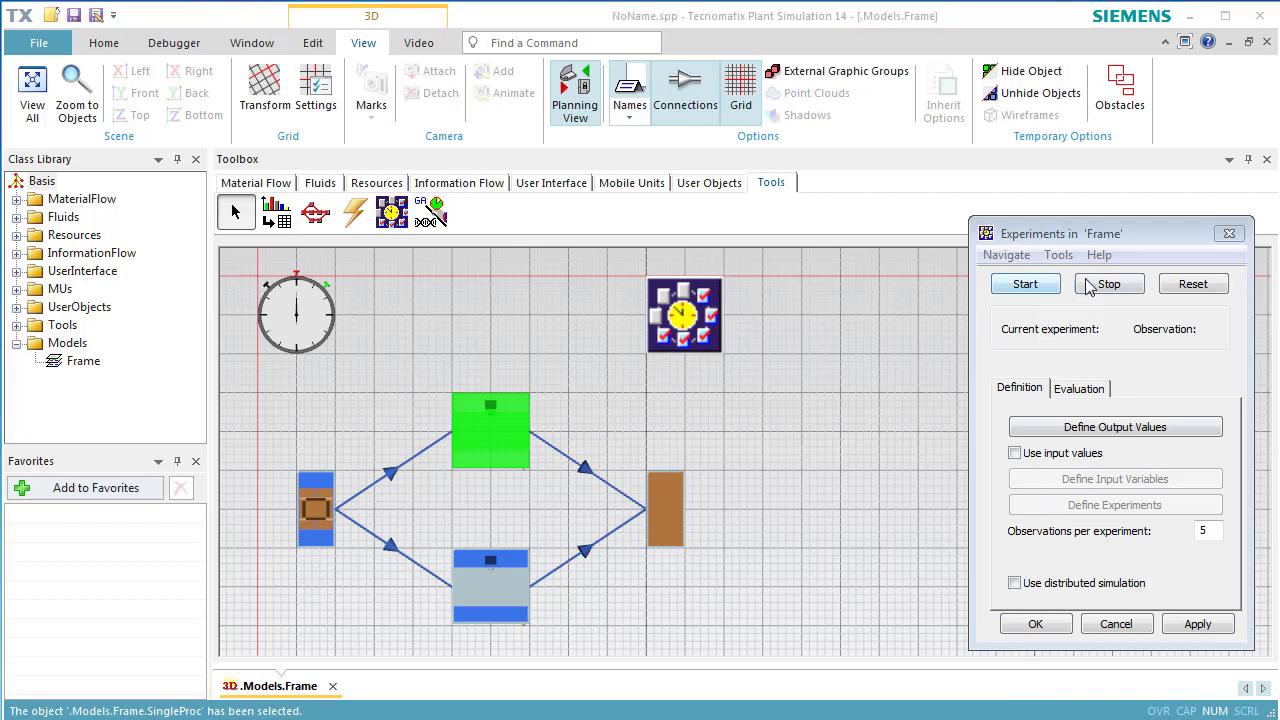
Reset the ExperimentManager, run the experiment with 5 observations and dismiss the completion message
click(1166, 289)
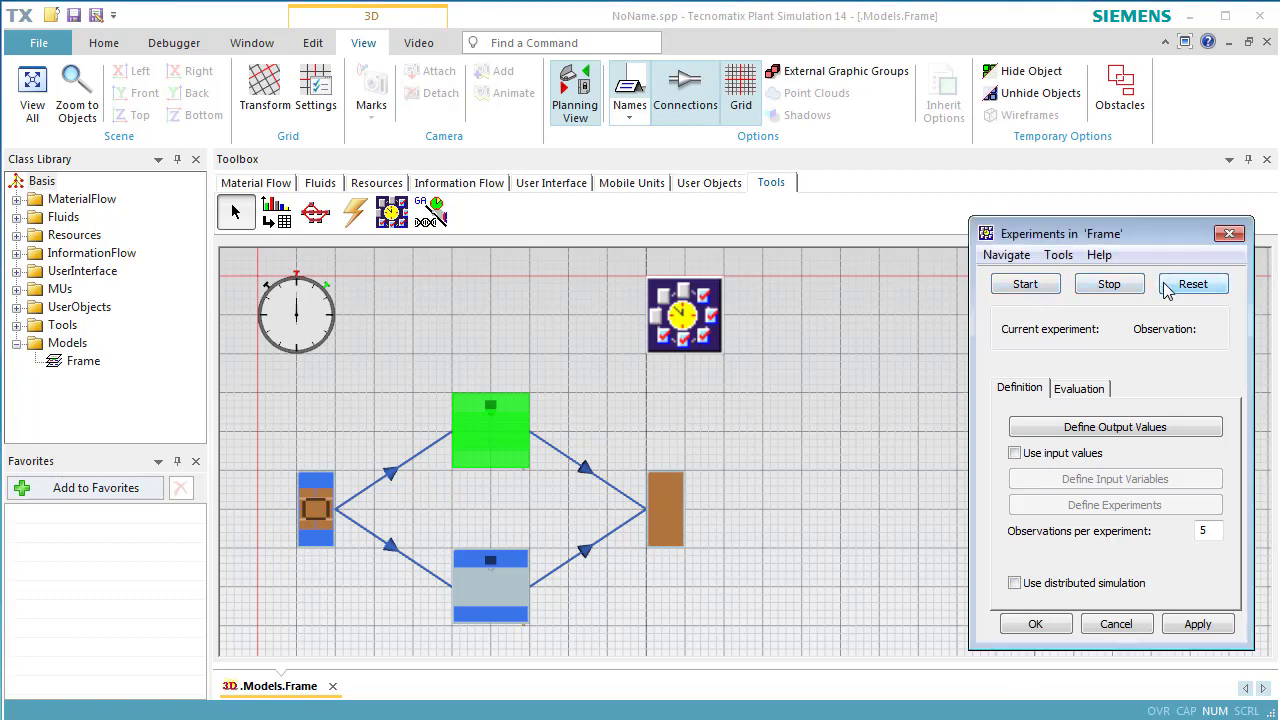
click(1036, 285)
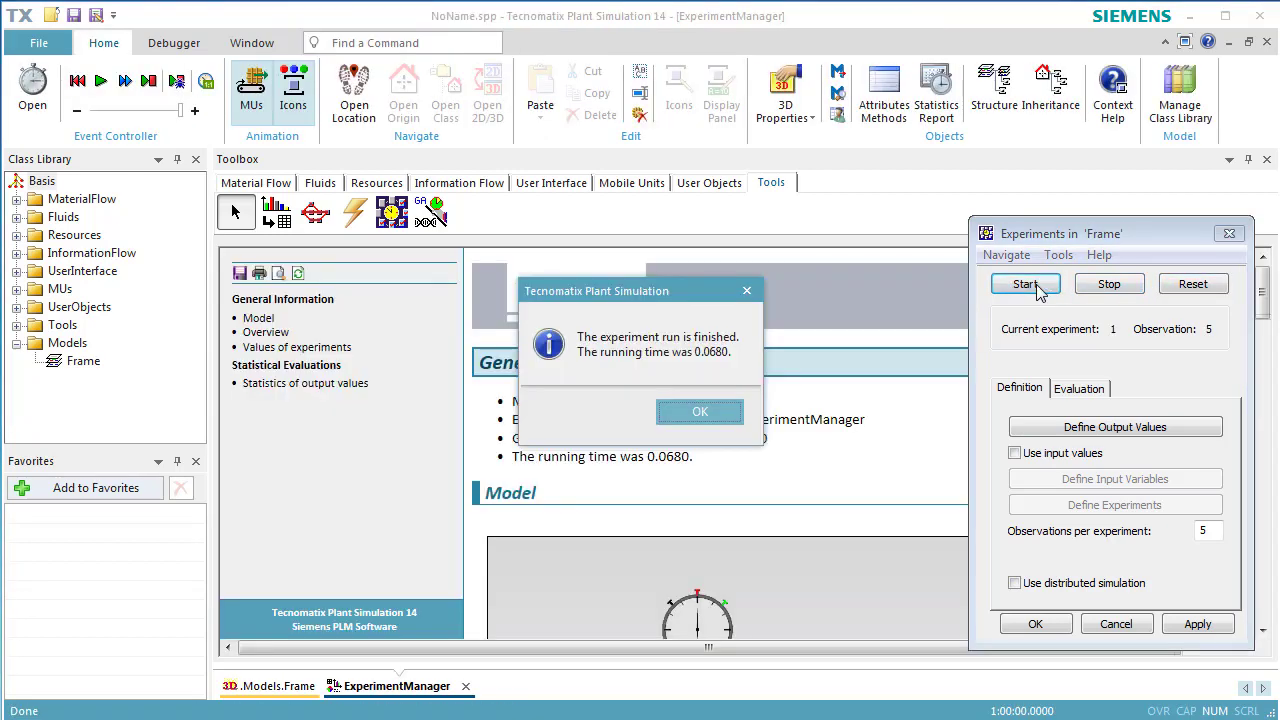
click(731, 421)
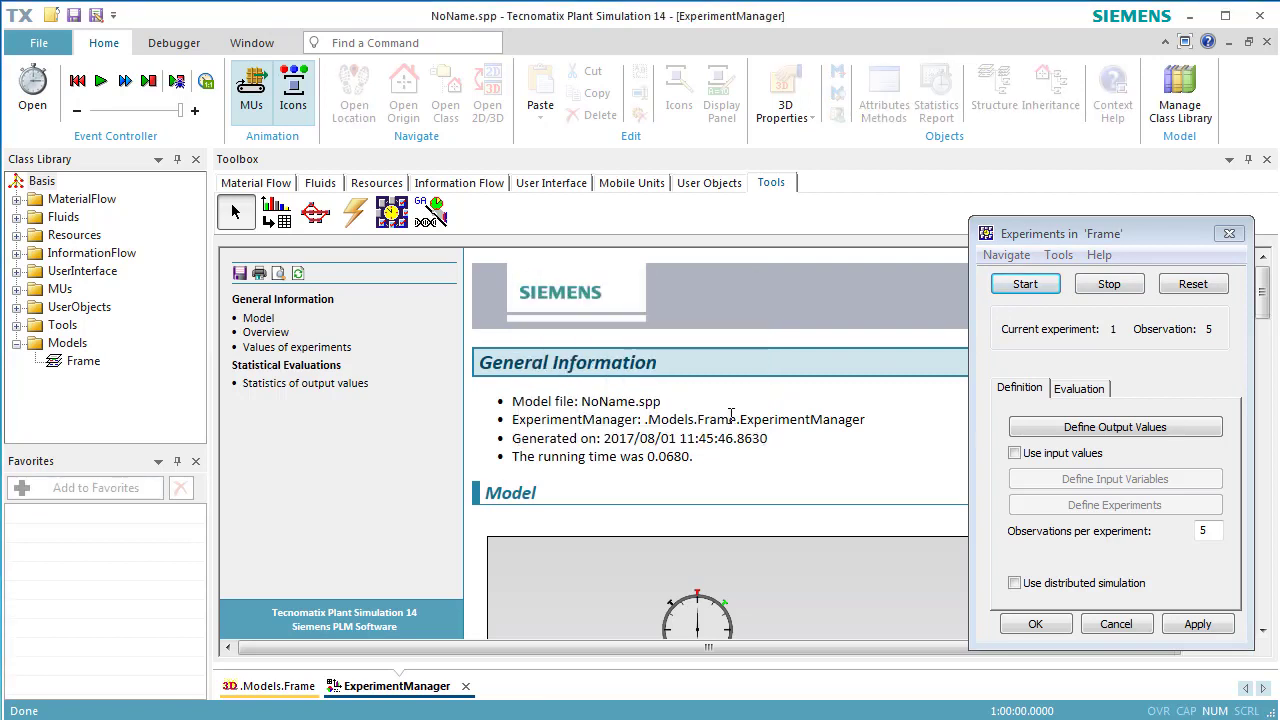
Review the report's statistics of output values for the auxiliary machine's utilization, including the min-max chart, and close the report
click(318, 386)
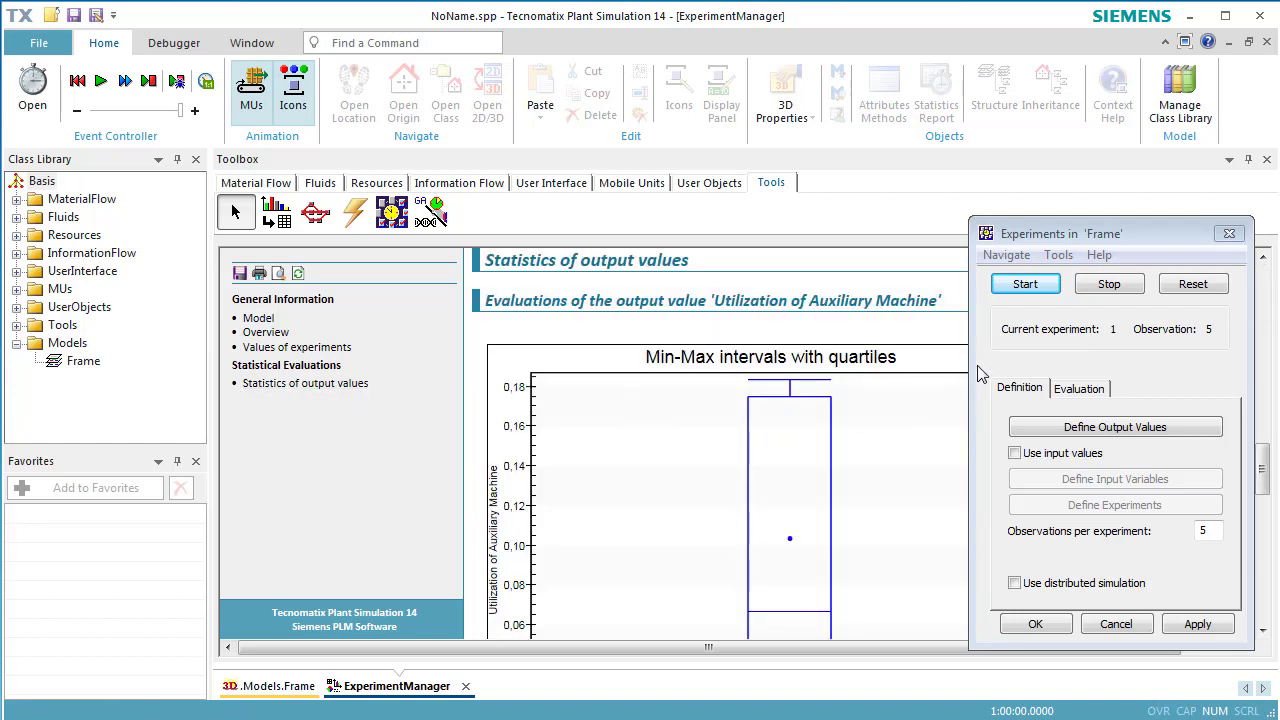
scroll(935, 495, up, 2)
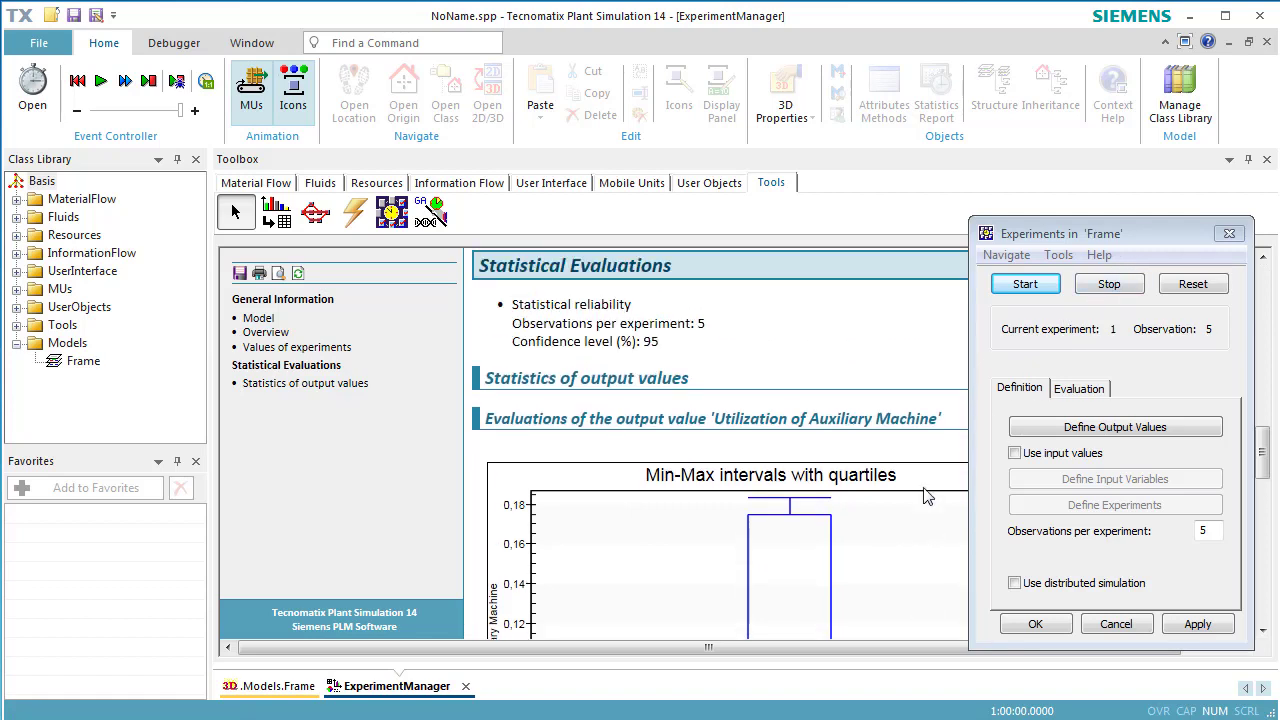
scroll(928, 497, down, 5)
scroll(920, 497, up, 2)
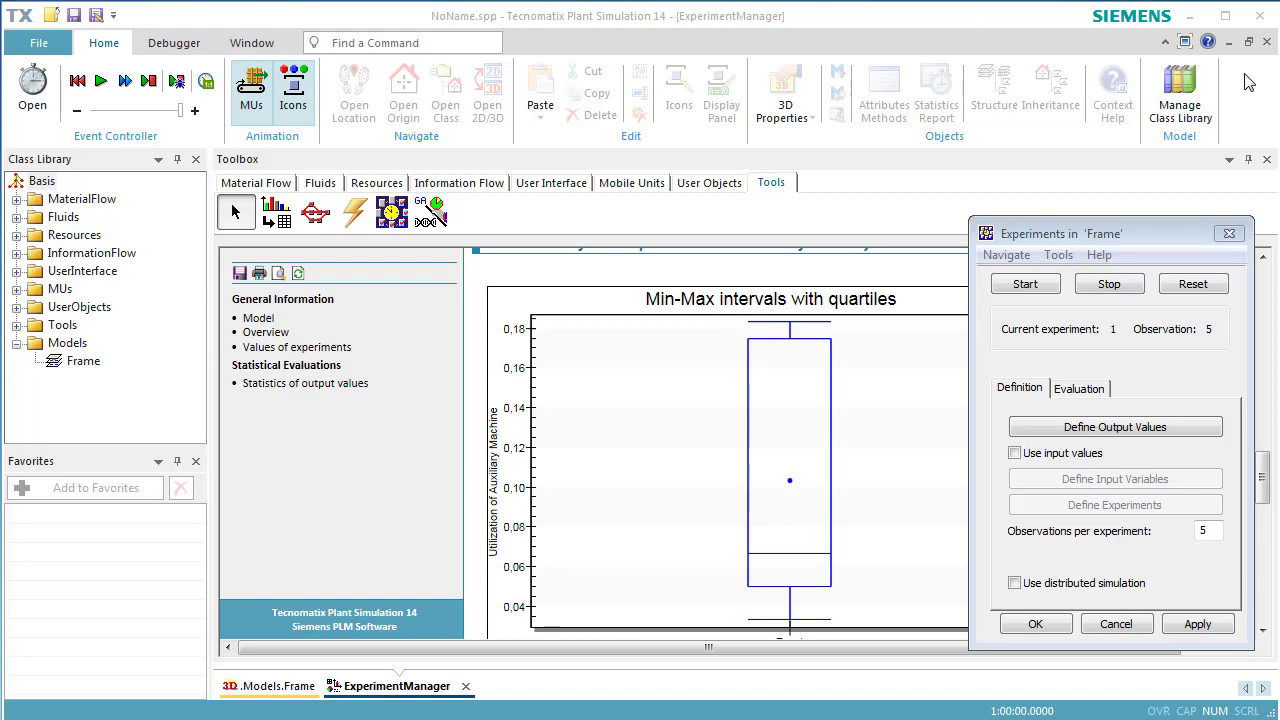
click(1266, 45)
click(1266, 43)
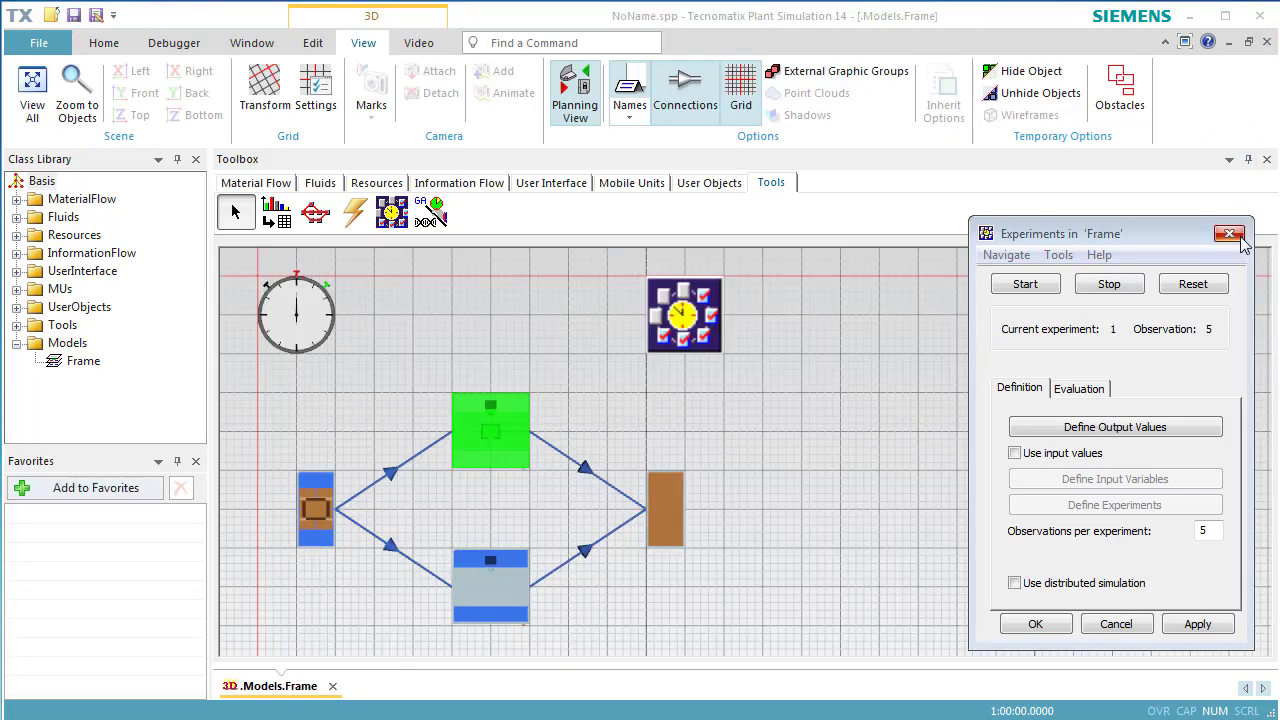
Open the detailed results table from the ExperimentManager's evaluation options
click(1097, 392)
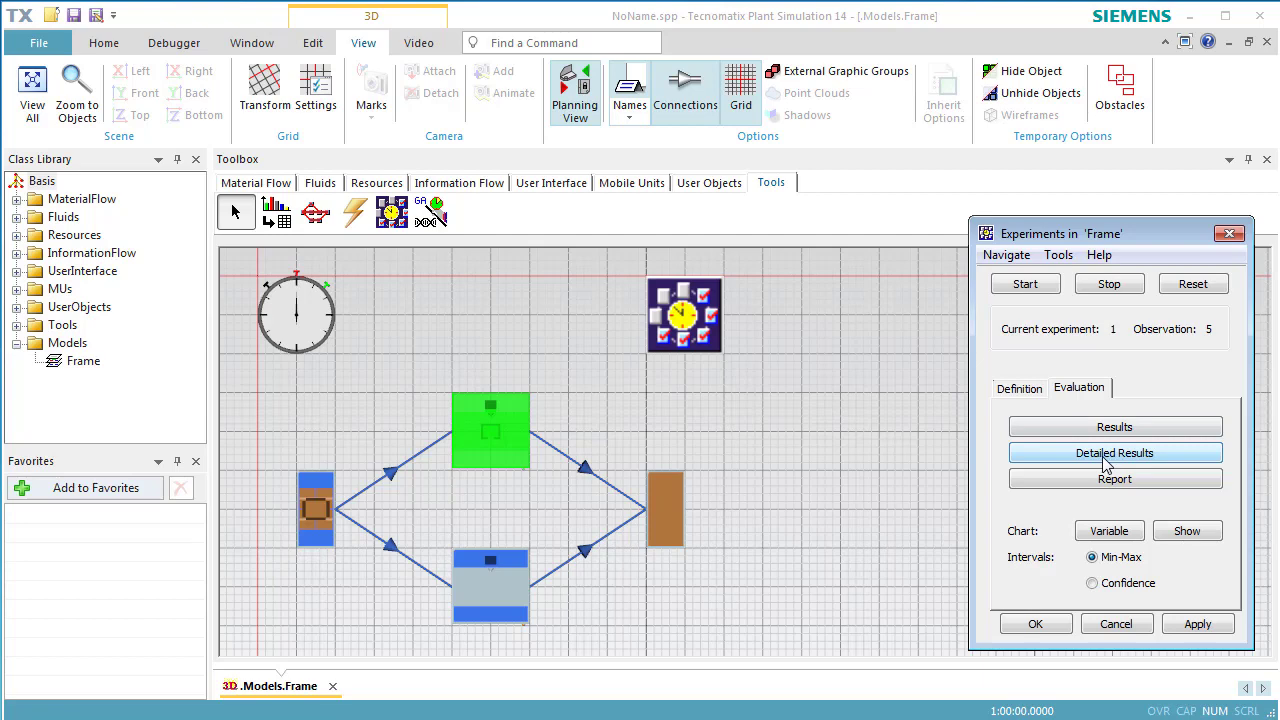
click(1104, 457)
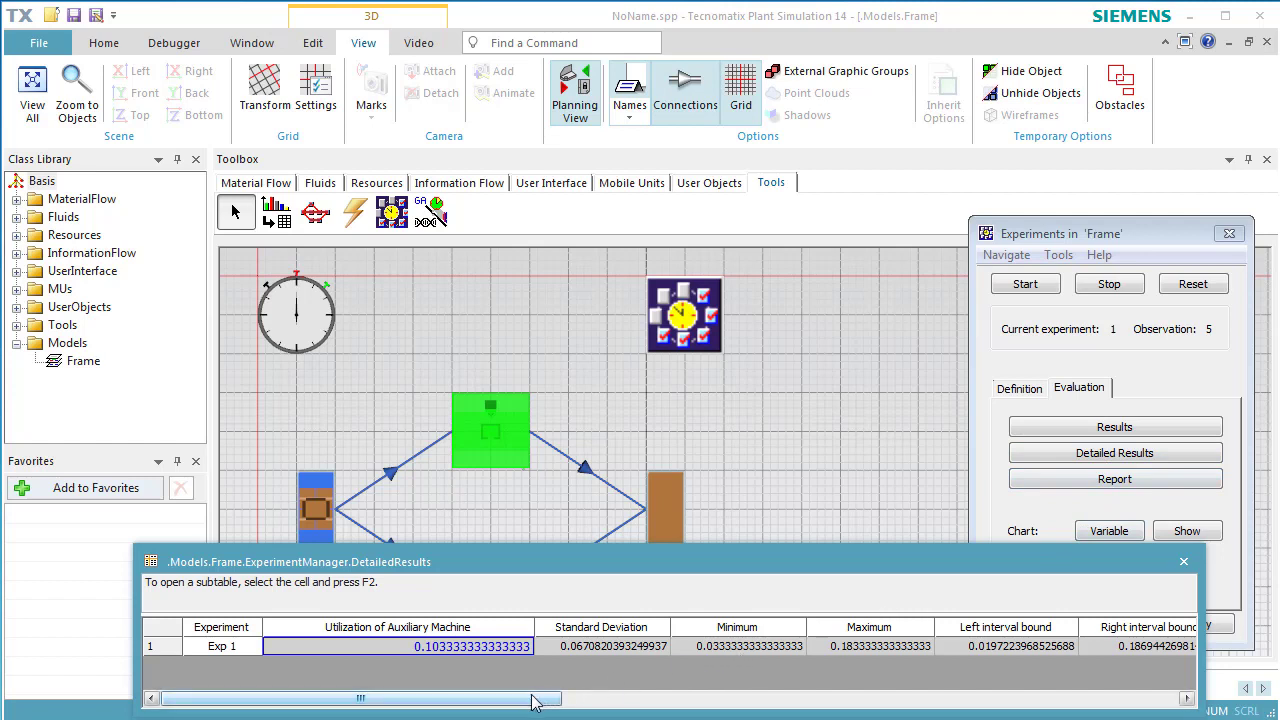
Close the detailed results table and enable the use of input values in the experiment definition
mouse_move(540, 700)
mouse_down()
mouse_move(644, 702)
mouse_move(531, 705)
mouse_up()
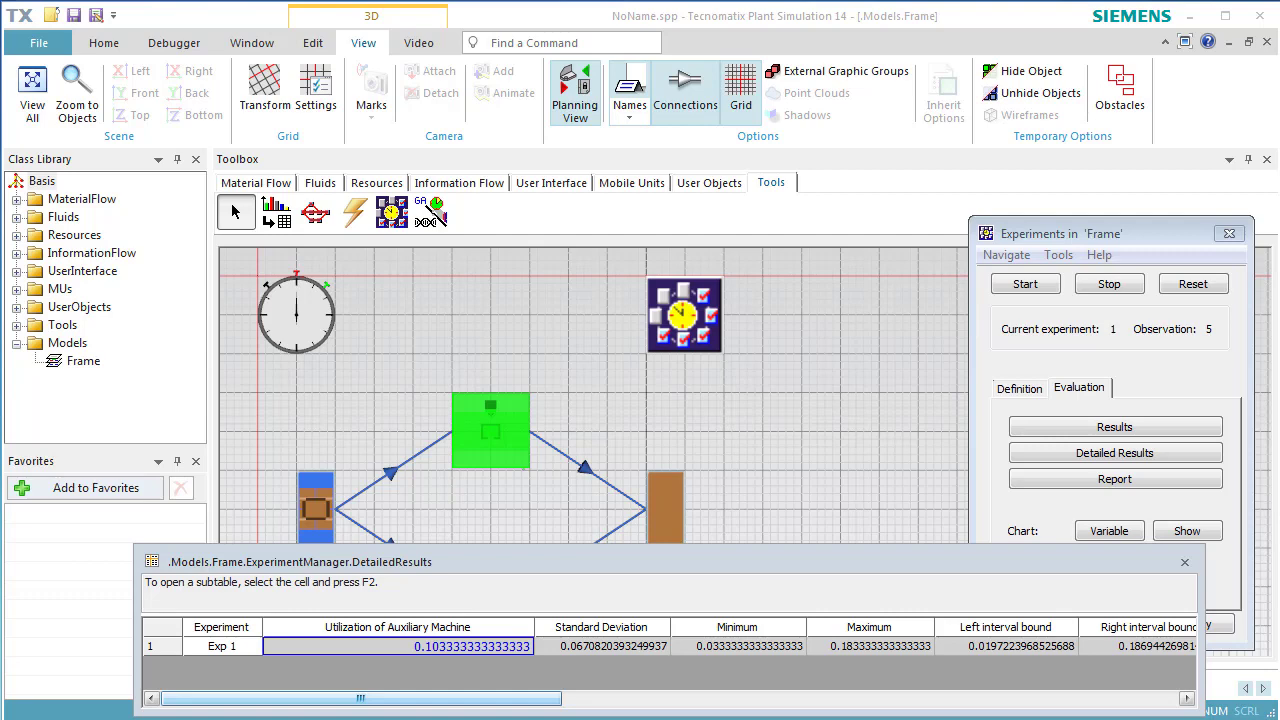
click(1186, 564)
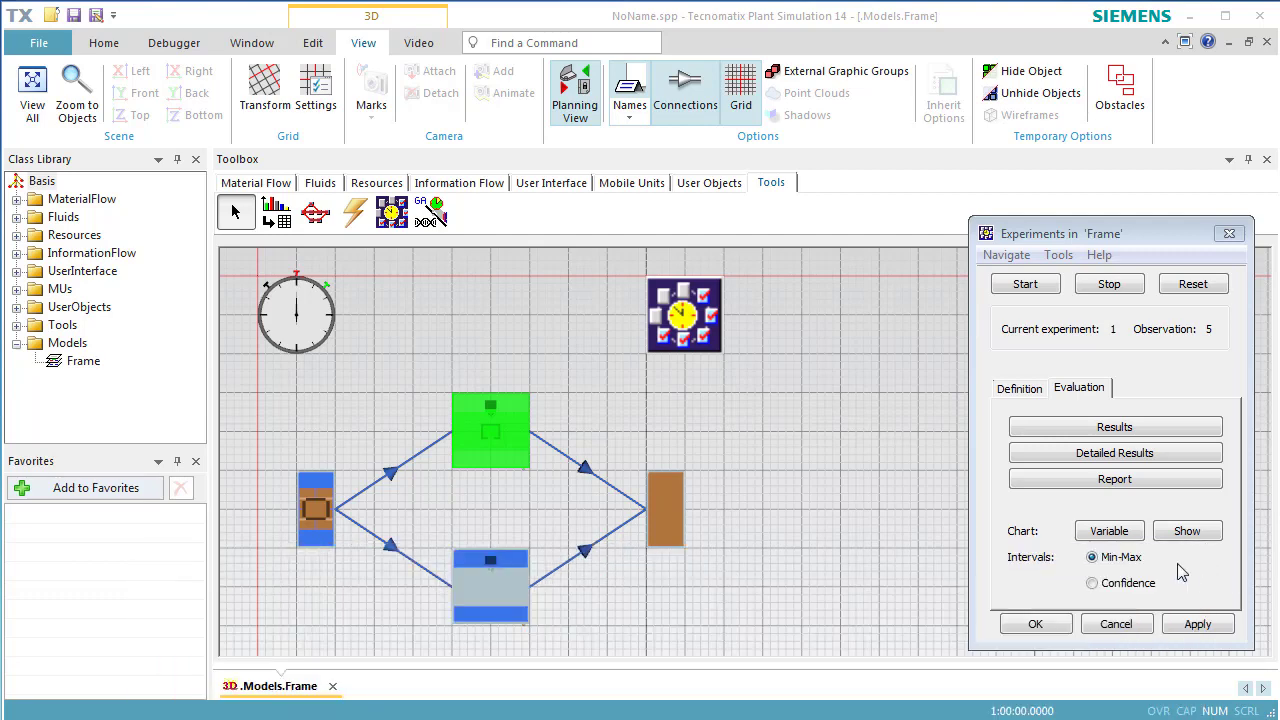
click(1020, 390)
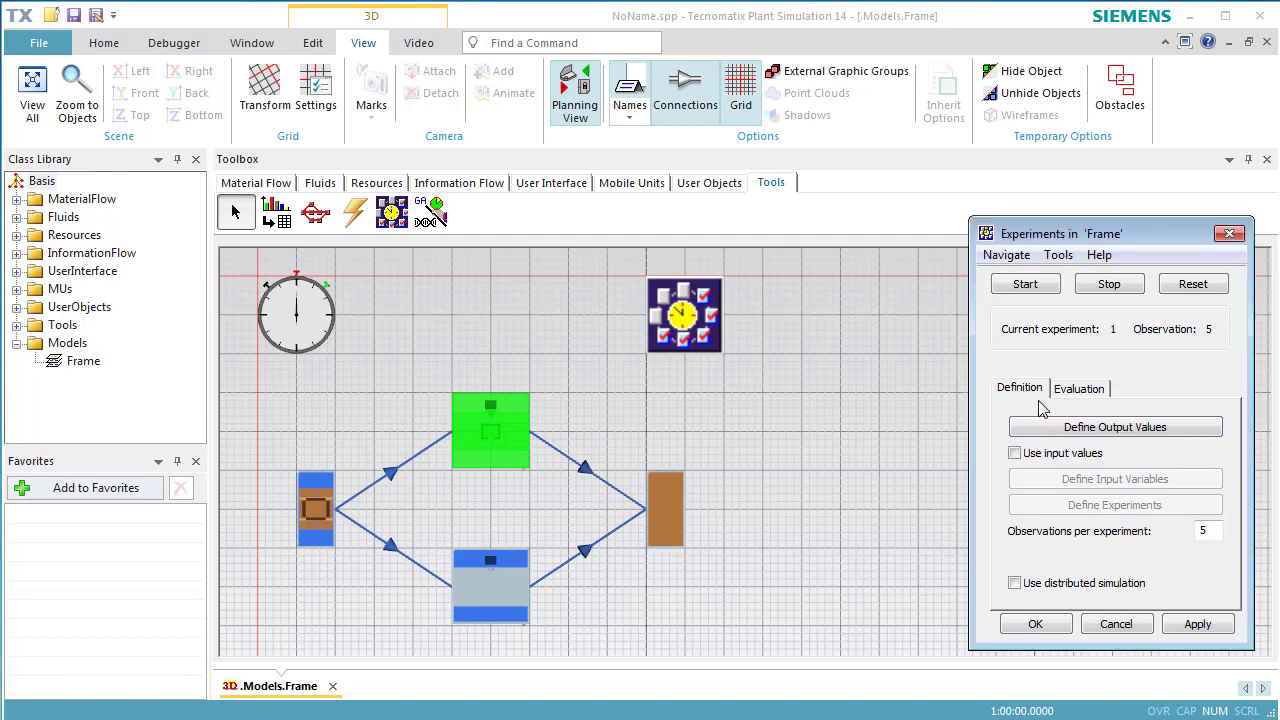
click(1057, 462)
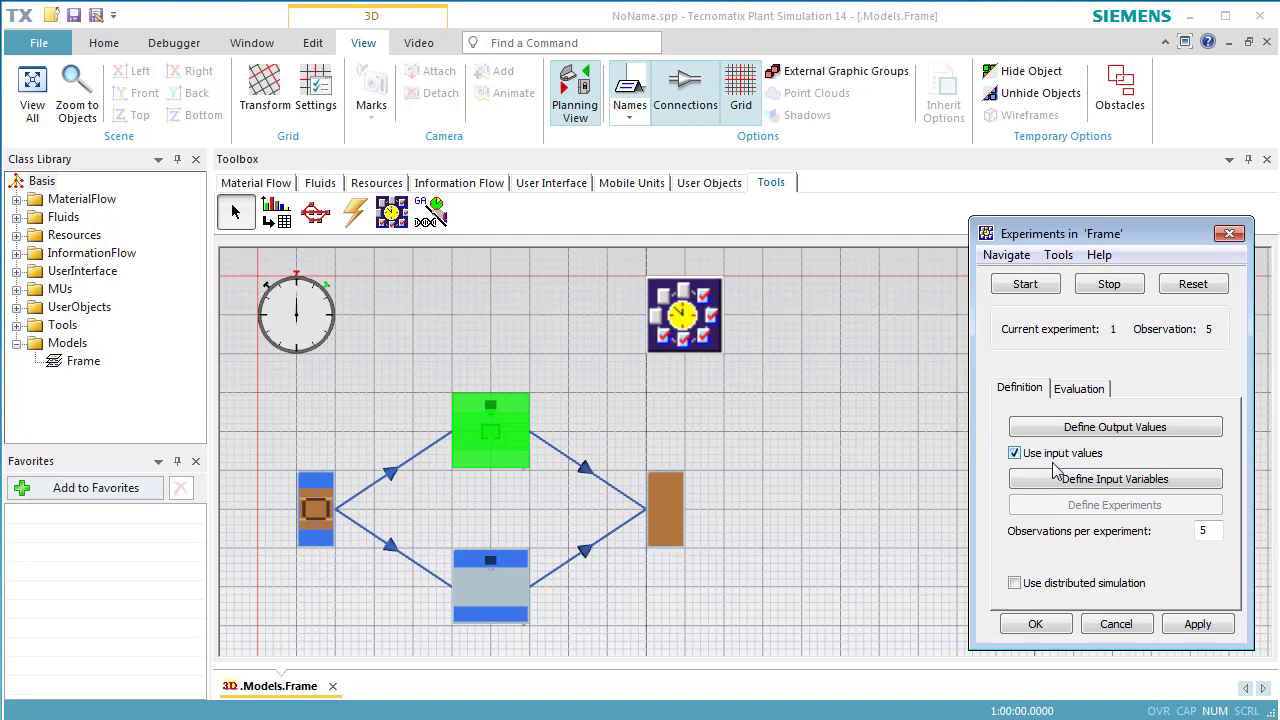
Define .Models.Frame.SingleProc.Availability as the input variable, describe it as "Availability of MainMachine", and accept the definition
click(1058, 484)
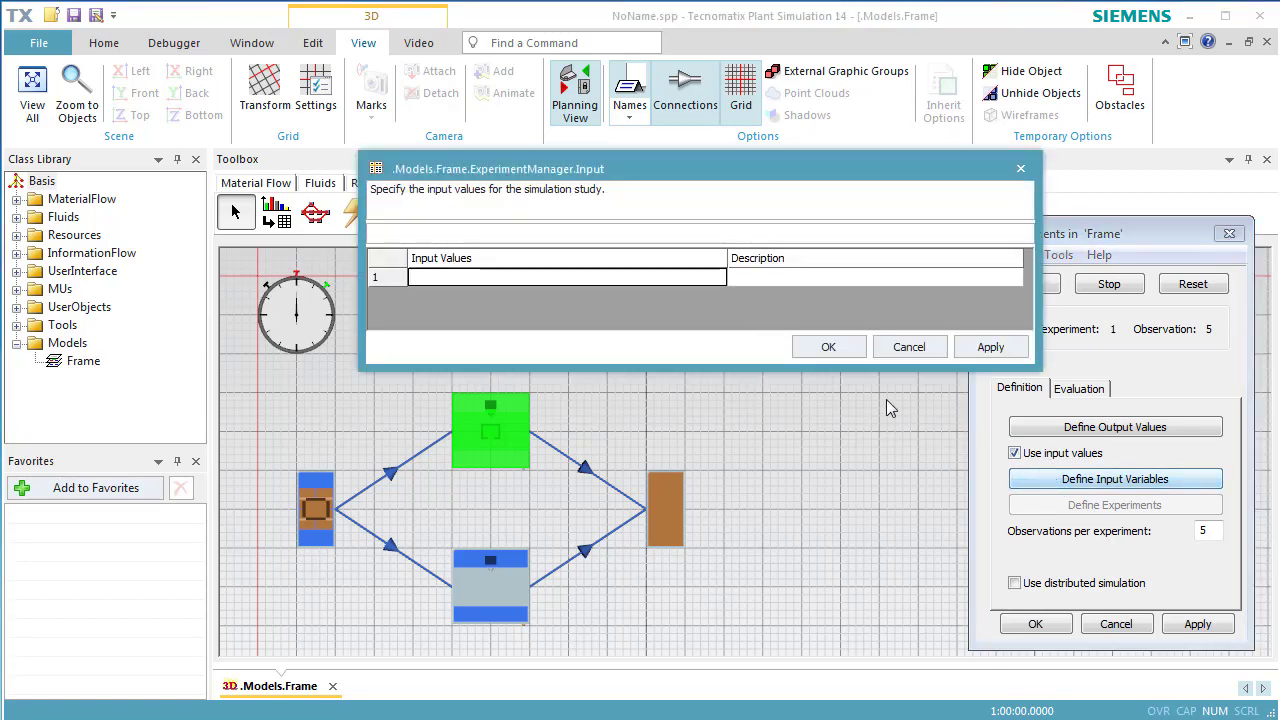
drag(498, 440, 557, 281)
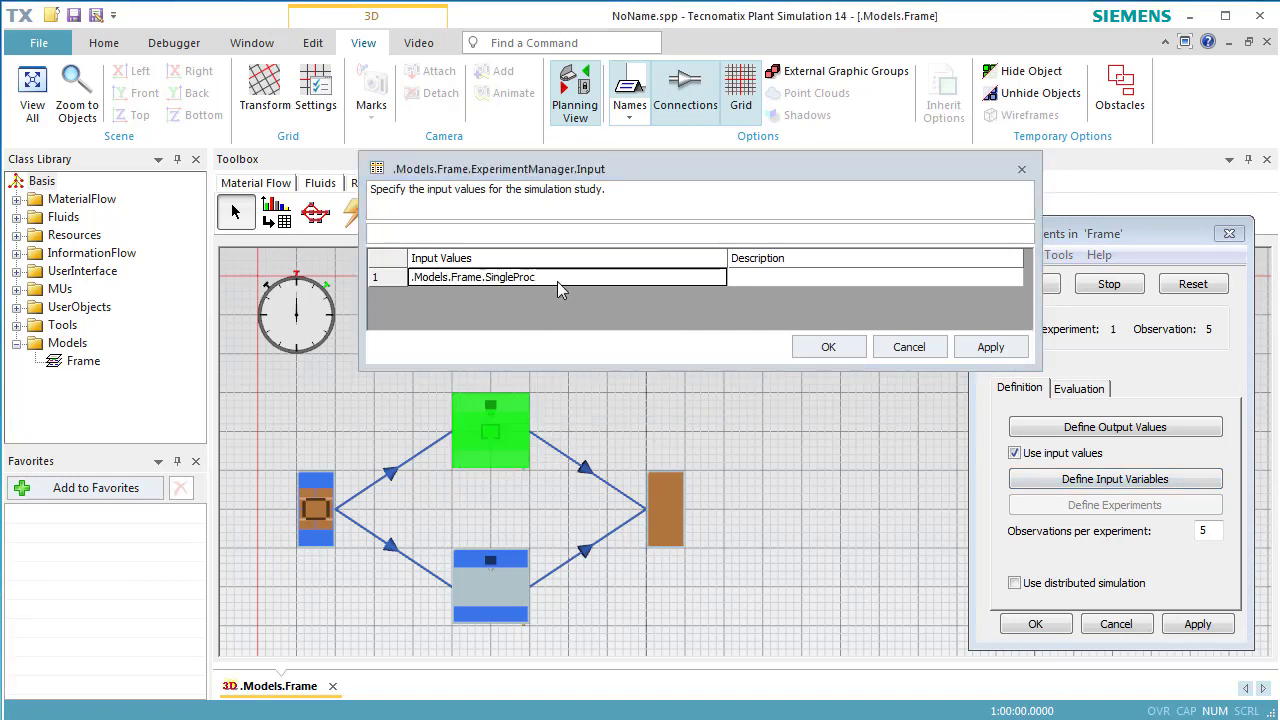
click(557, 281)
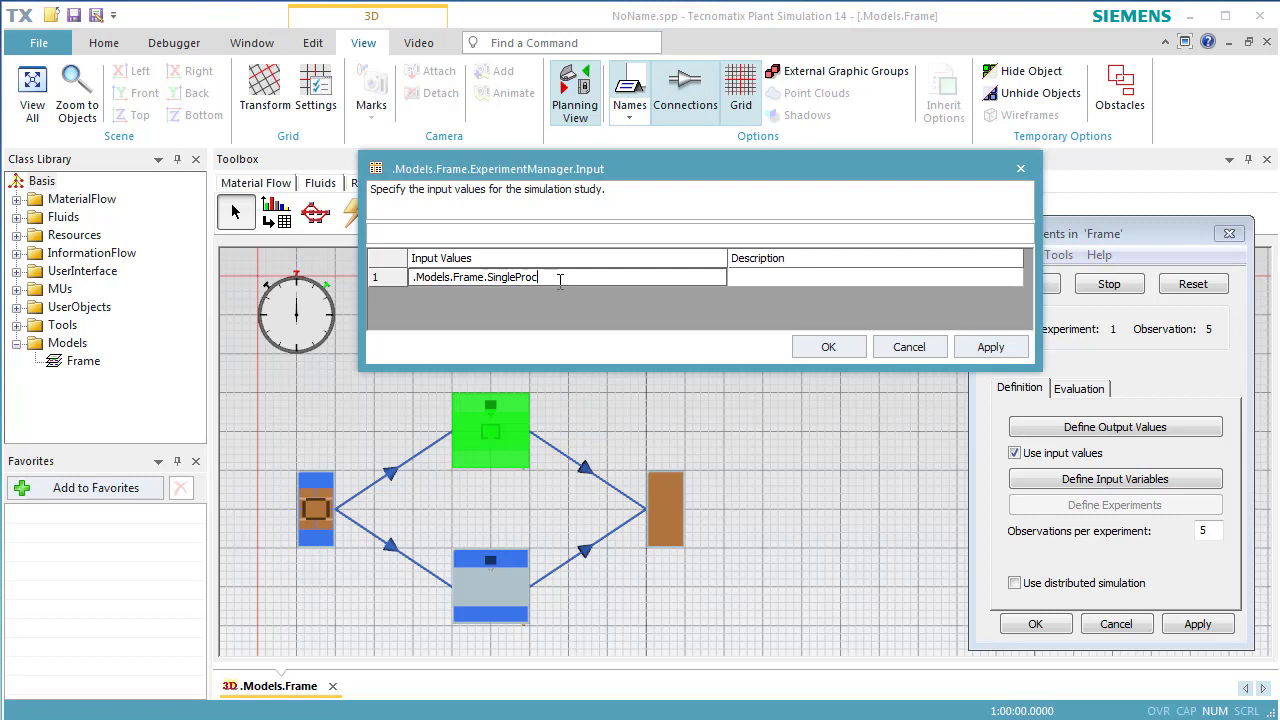
text(.Avai)
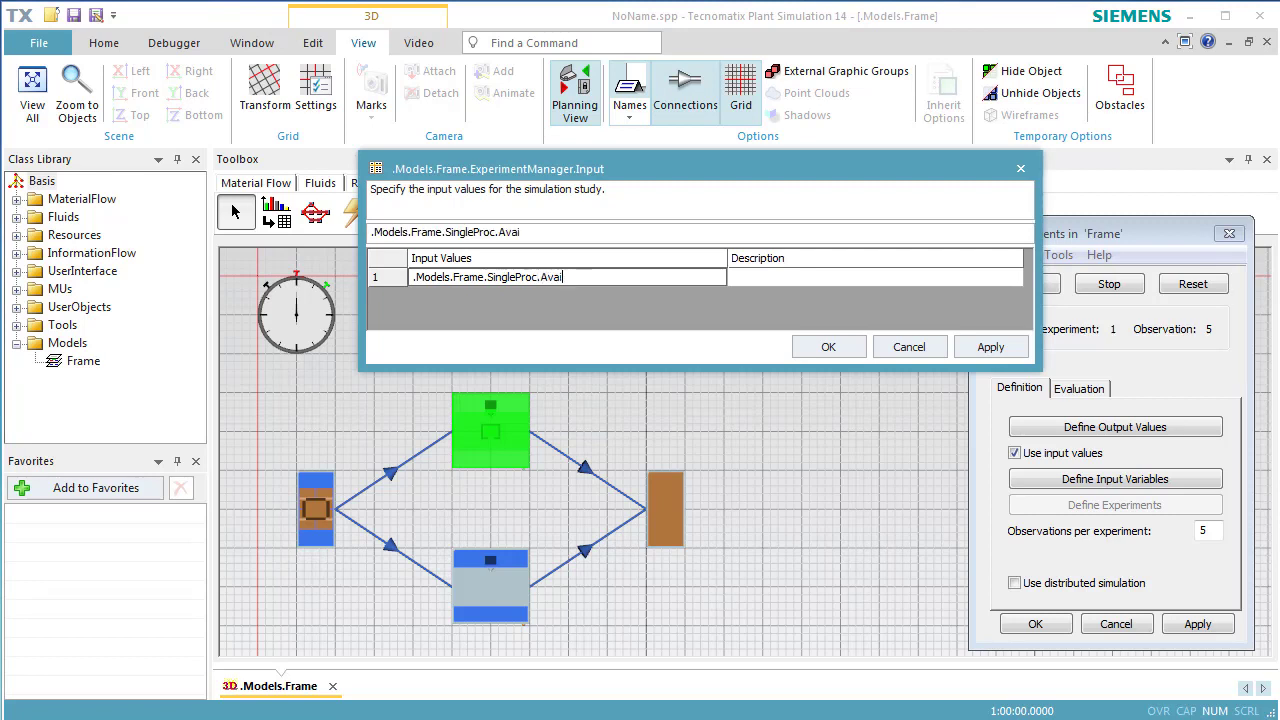
text(lability)
click(764, 279)
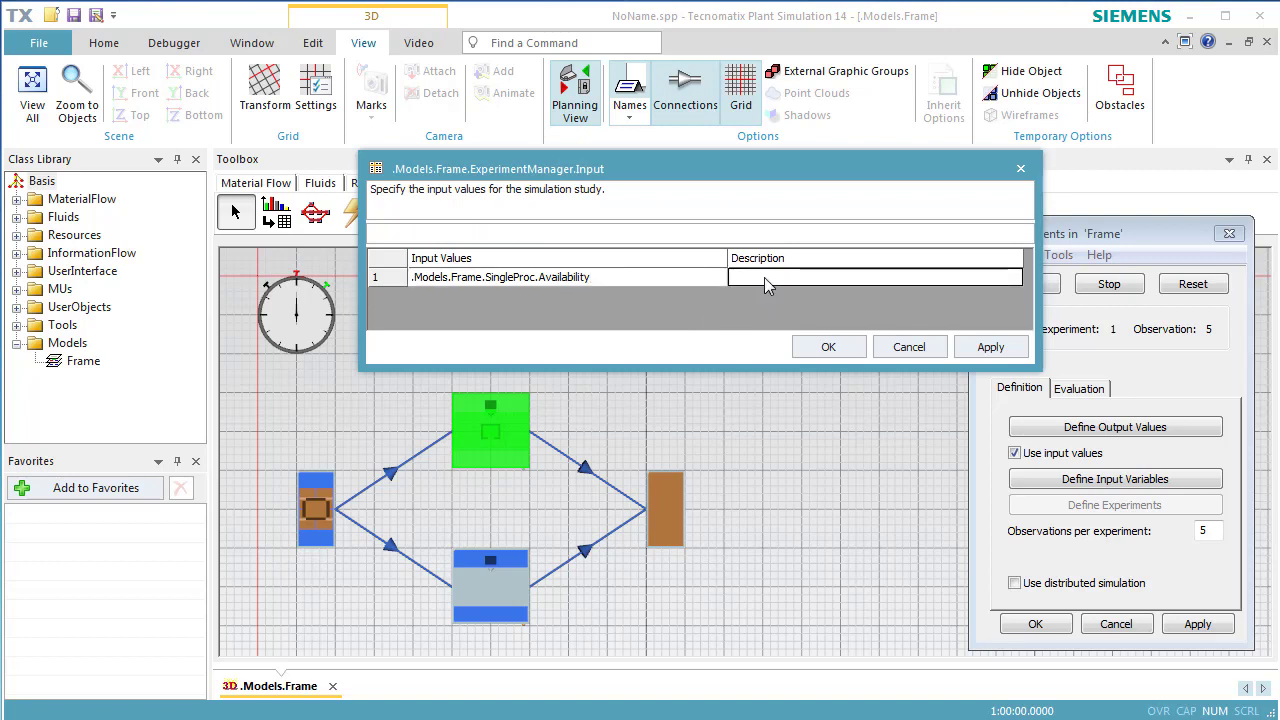
text(Availabi)
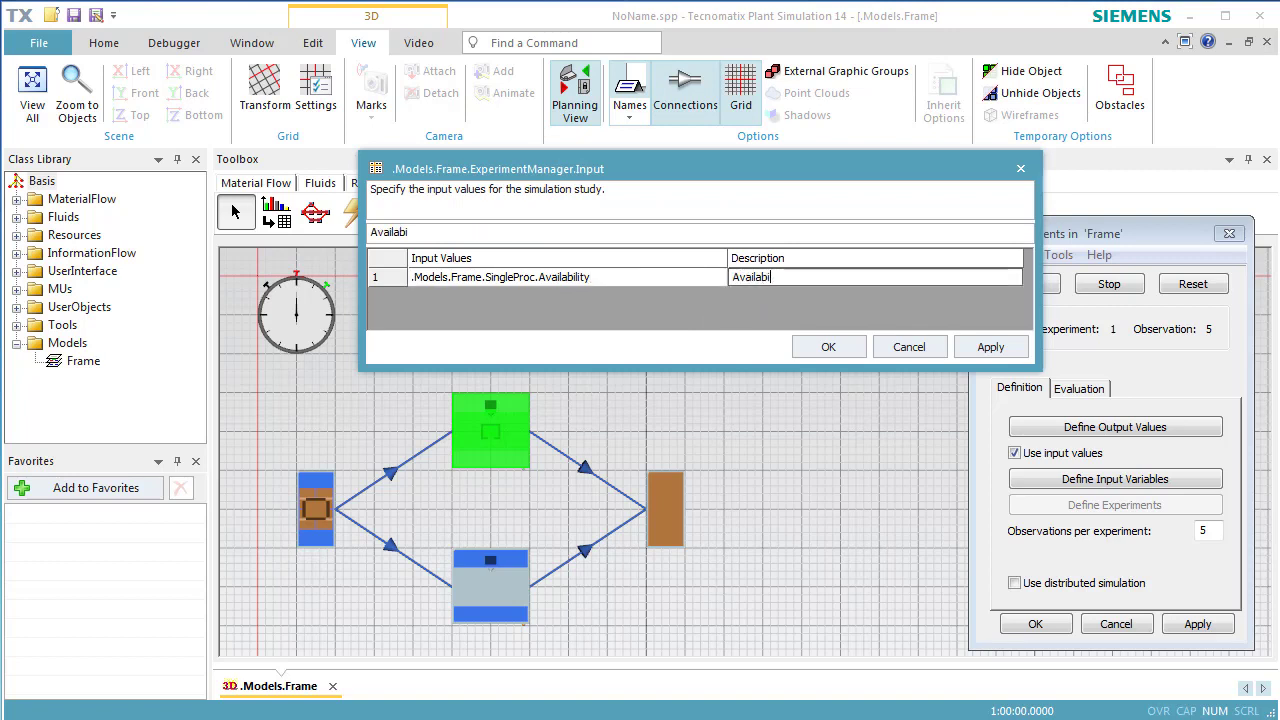
text(lity of MainMachine)
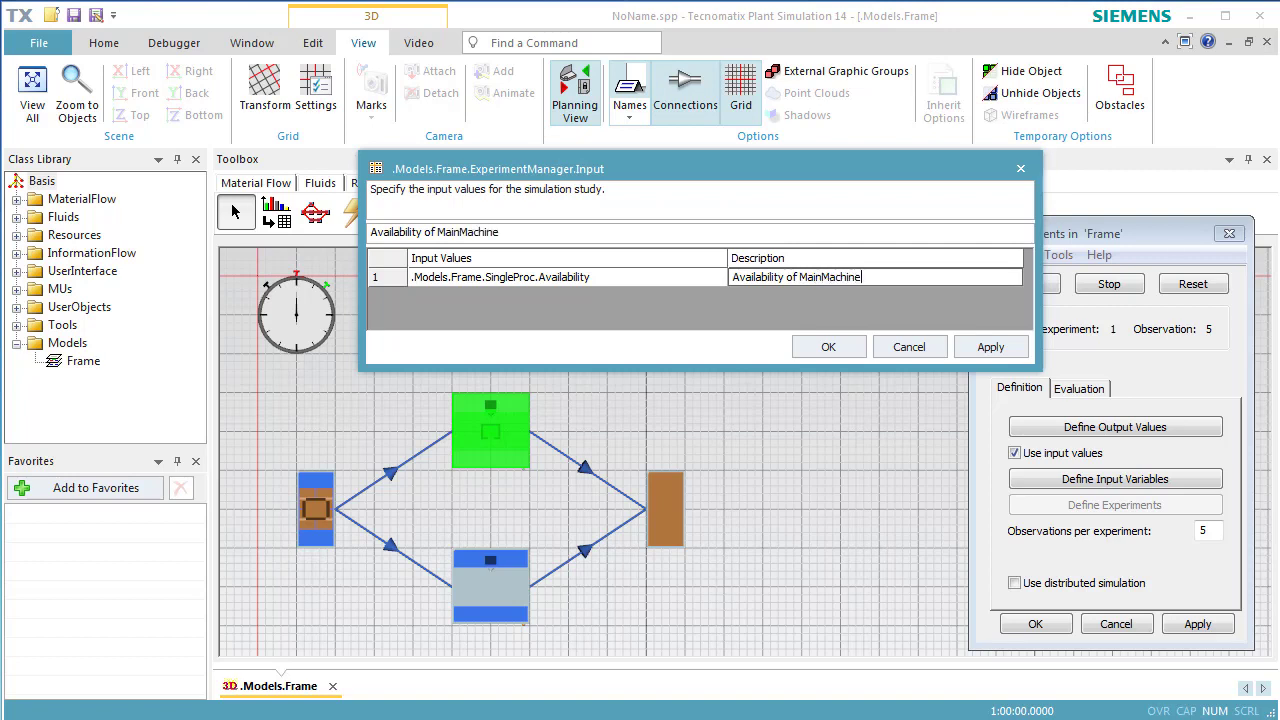
click(803, 350)
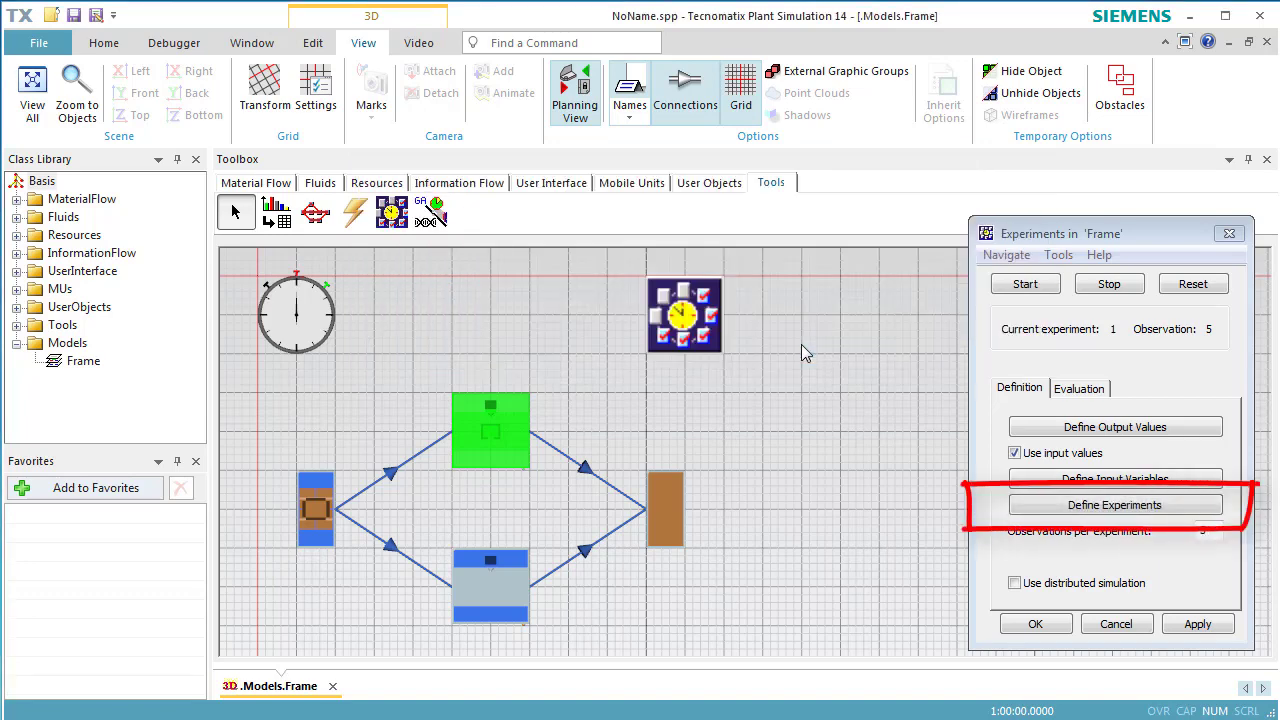
Define three experiments with MainMachine availabilities of 85, 90 and 95, and accept the experiment table
click(1033, 512)
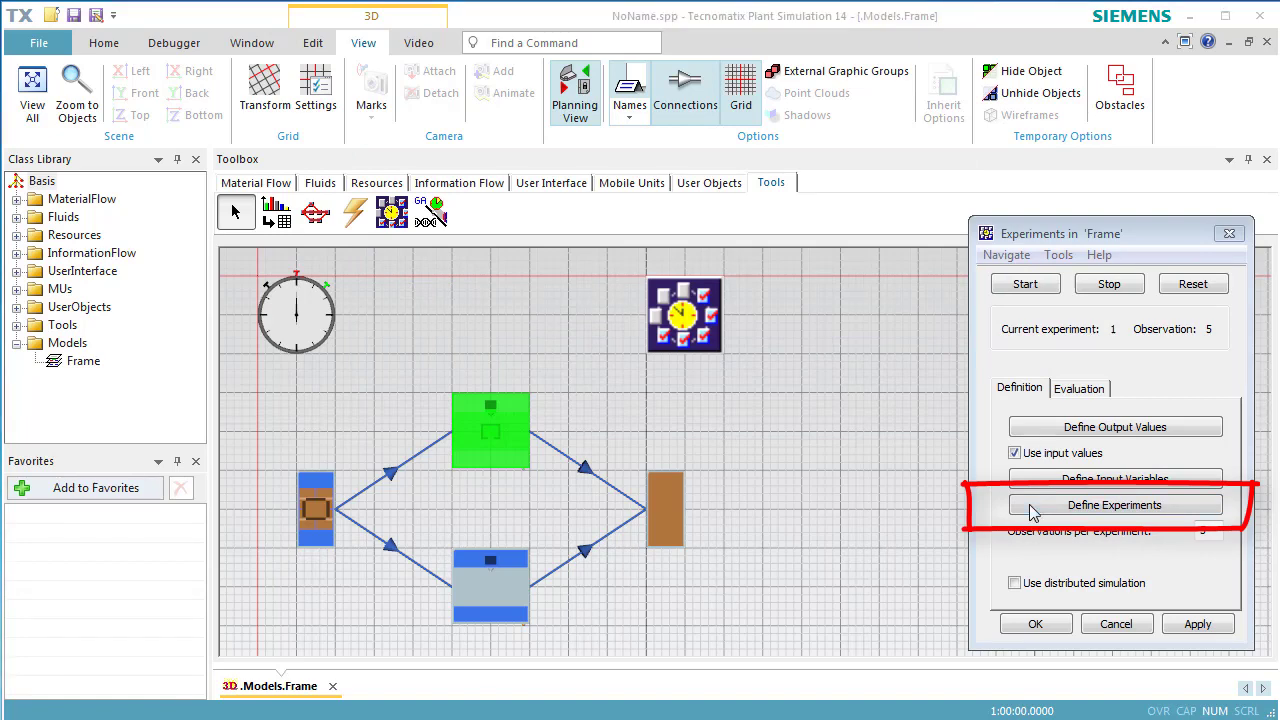
click(1033, 512)
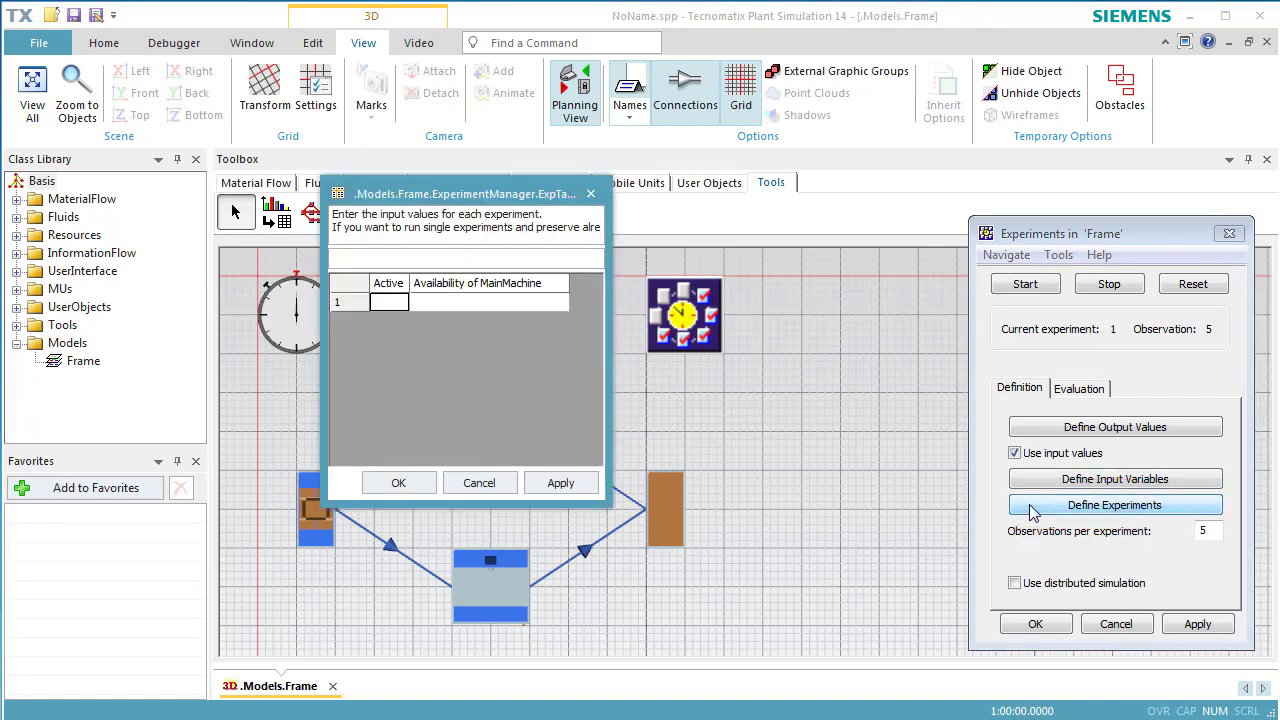
click(528, 306)
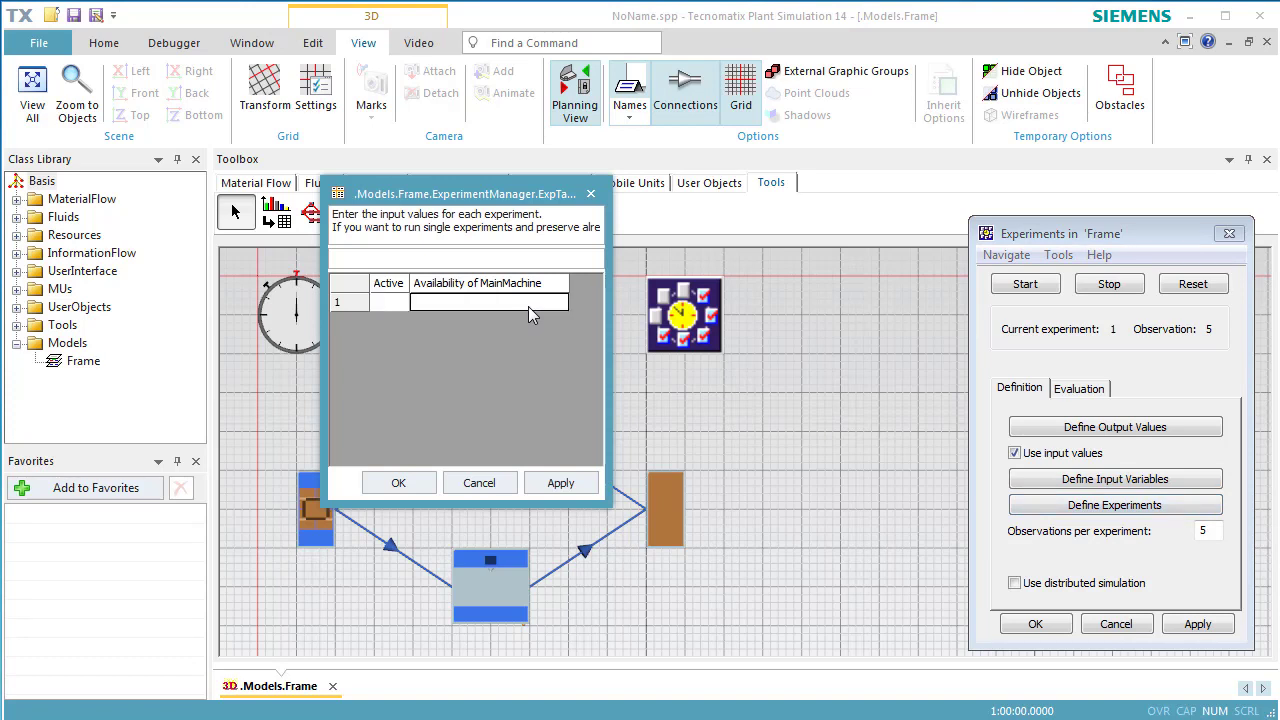
text(85)
key(Return)
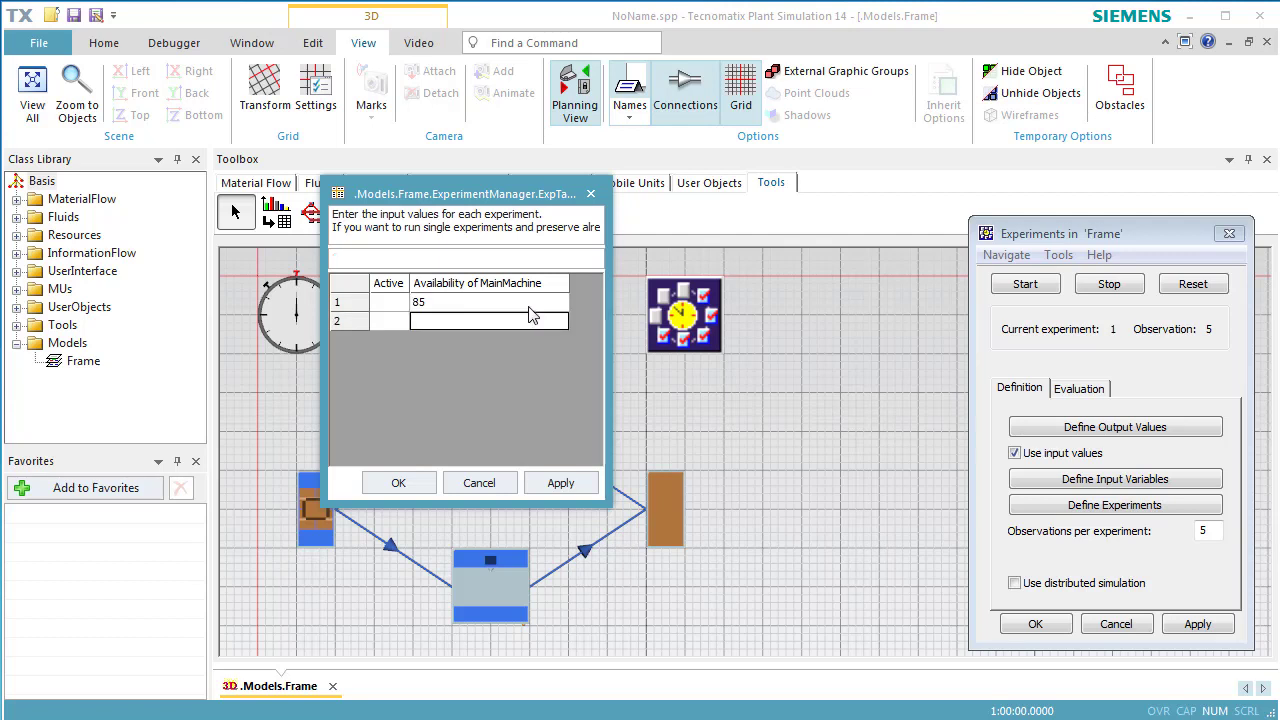
text(90)
key(Return)
text(95)
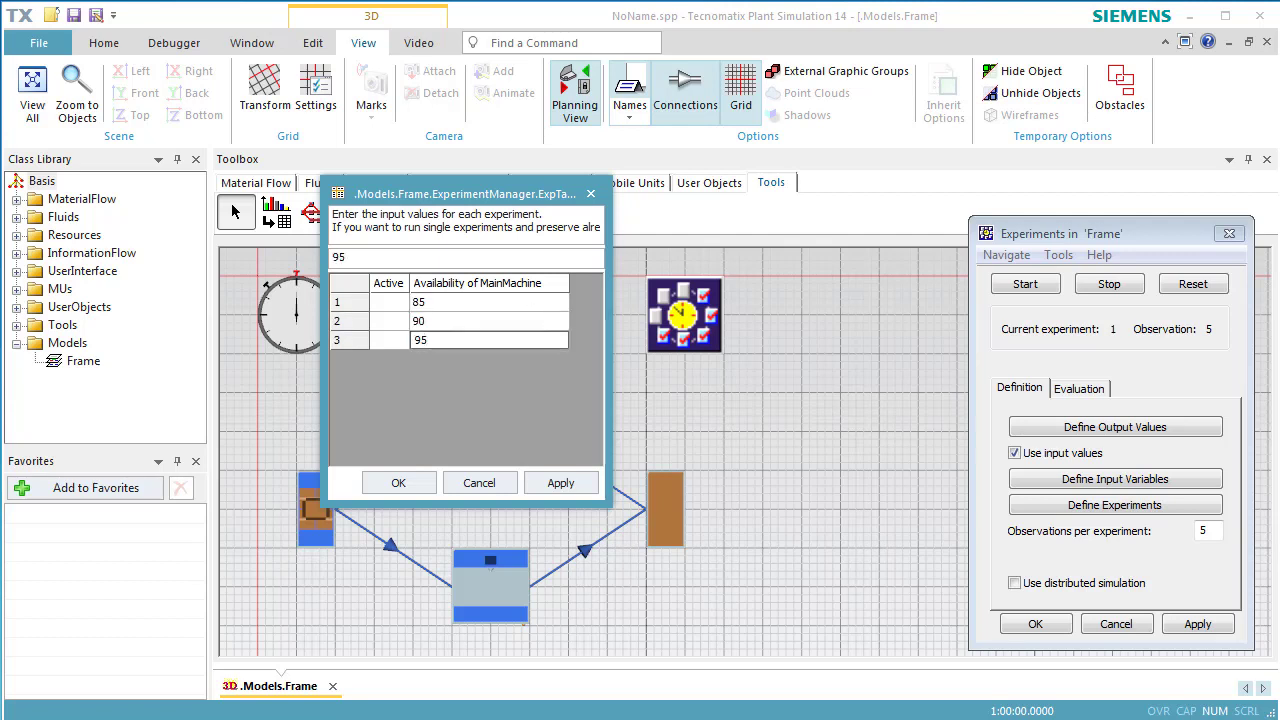
key(Return)
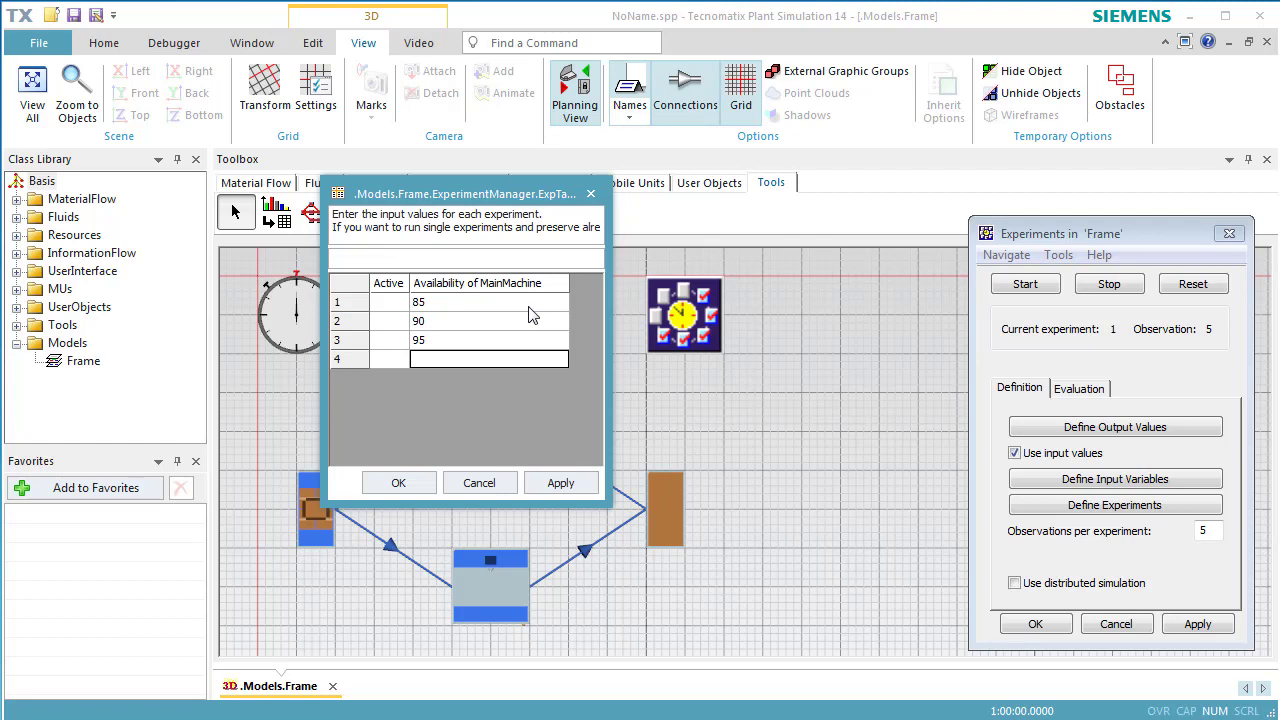
click(557, 482)
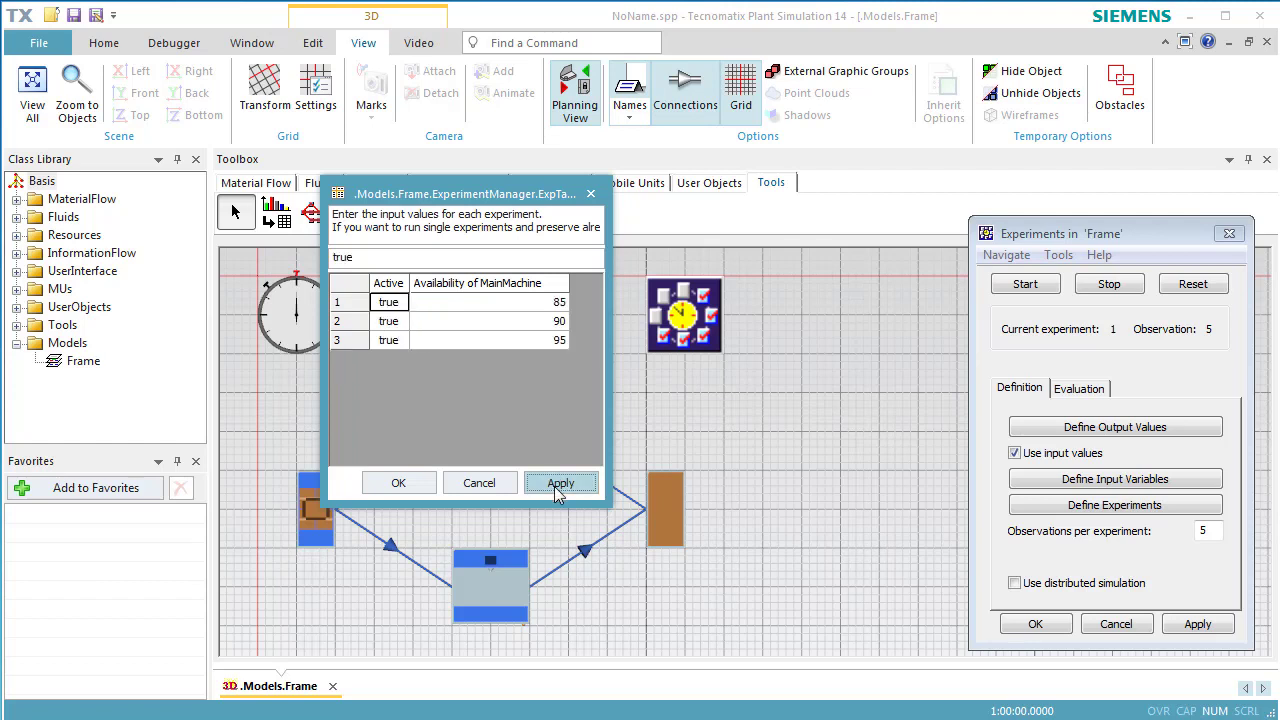
click(398, 483)
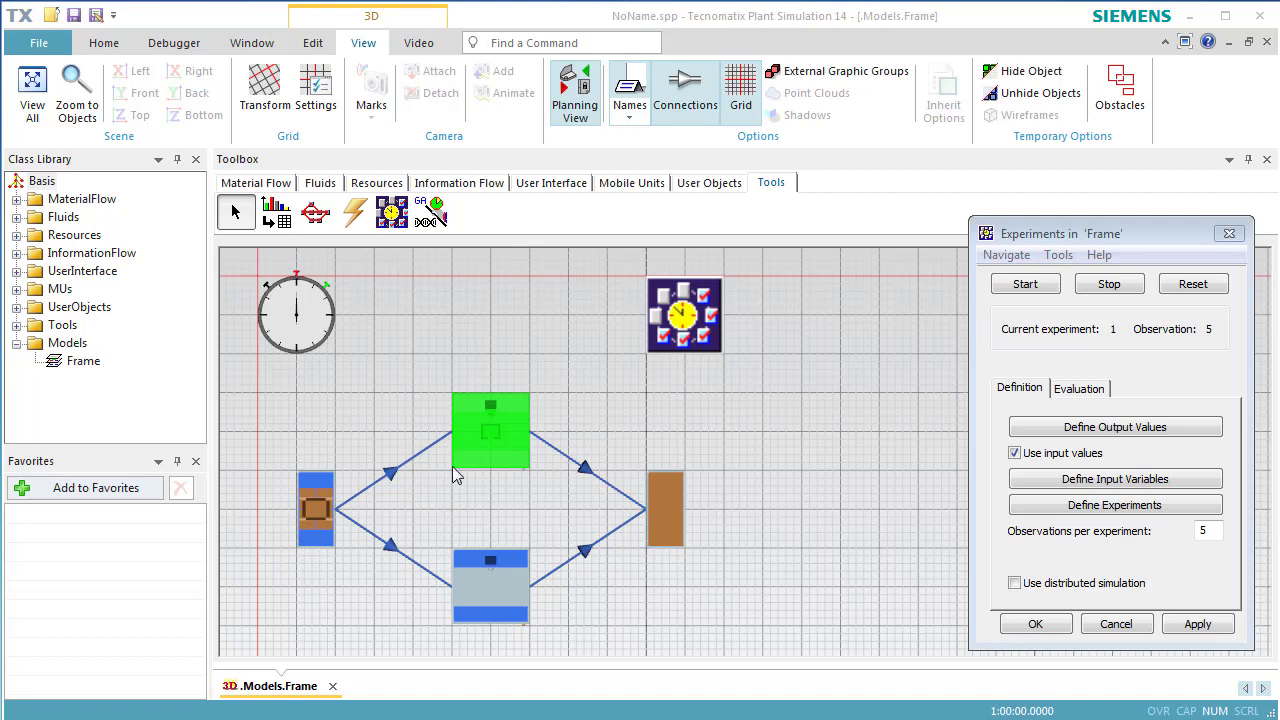
Reset the ExperimentManager, run the three experiments with 5 observations each and dismiss the completion message
click(1172, 288)
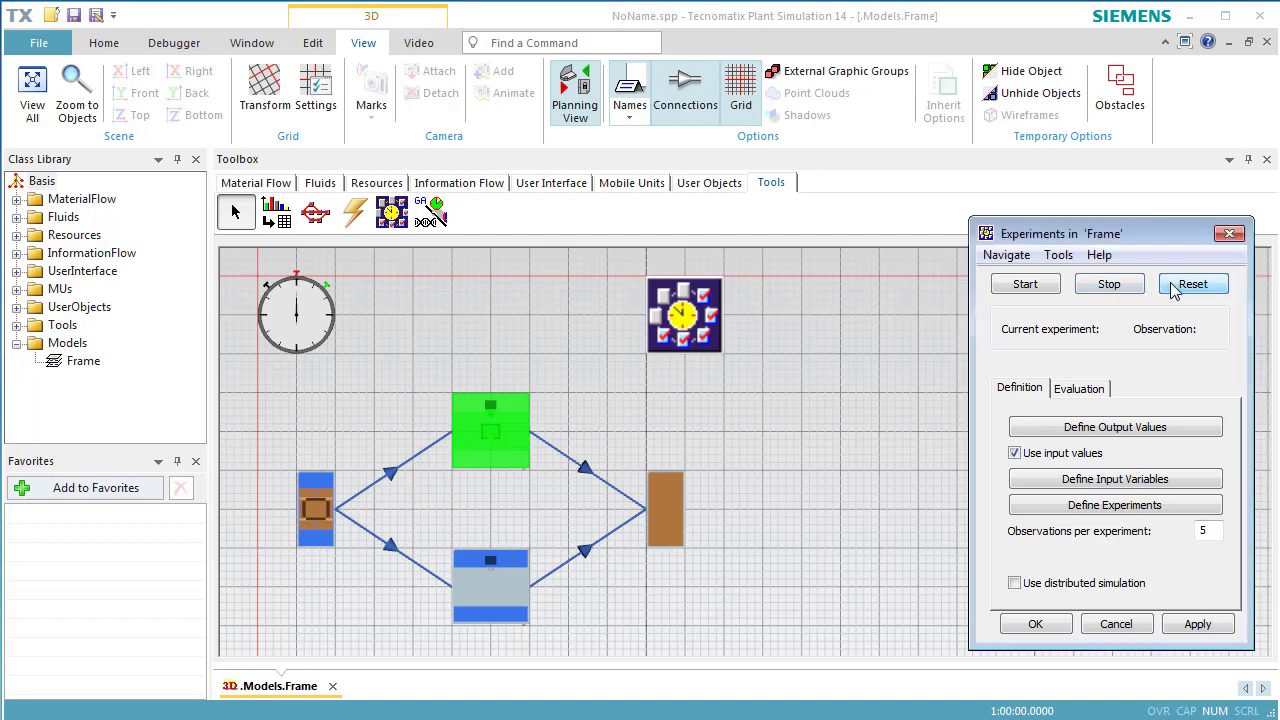
click(1034, 286)
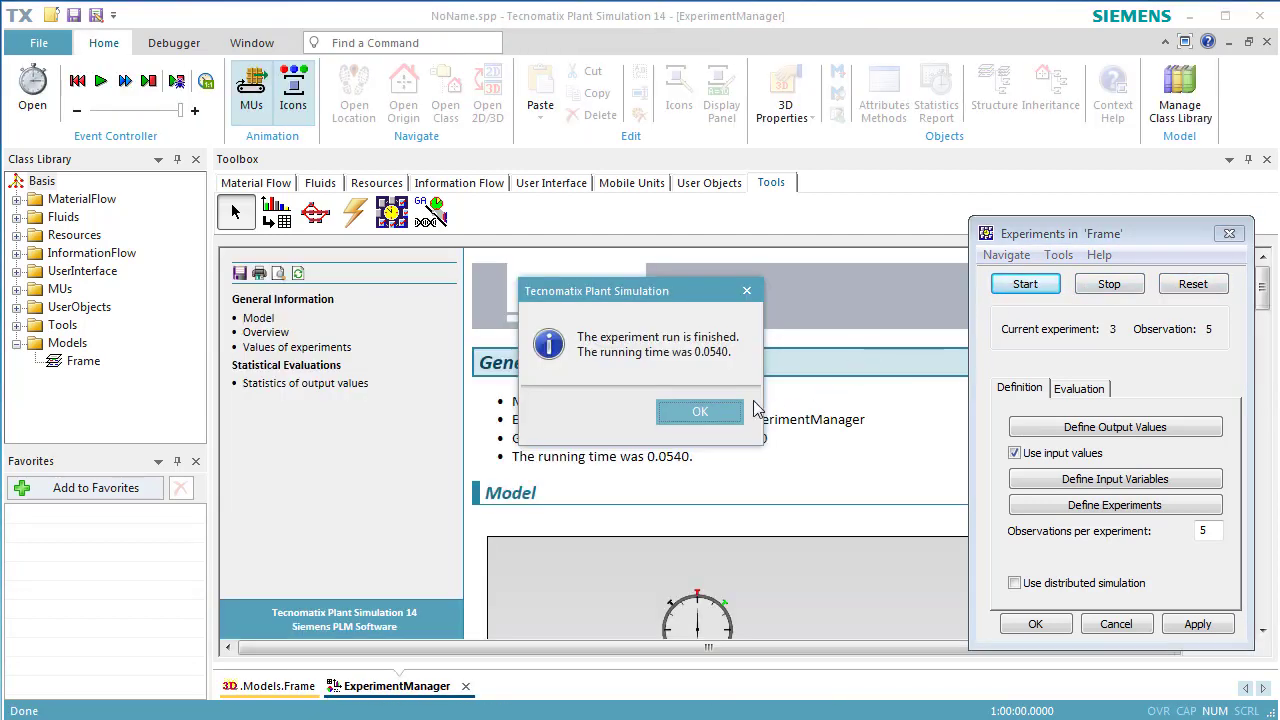
click(699, 412)
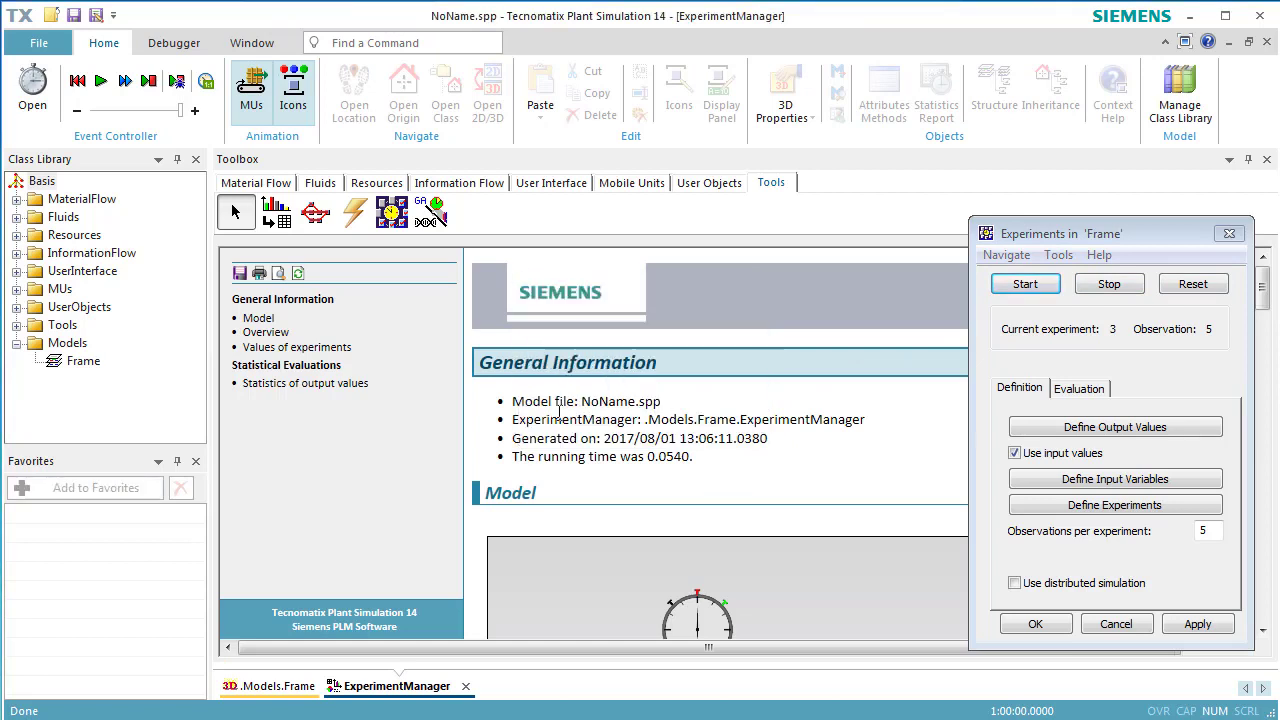
Review the min-max chart in the report's statistics of output values, moving the experiments dialog off the chart
click(358, 384)
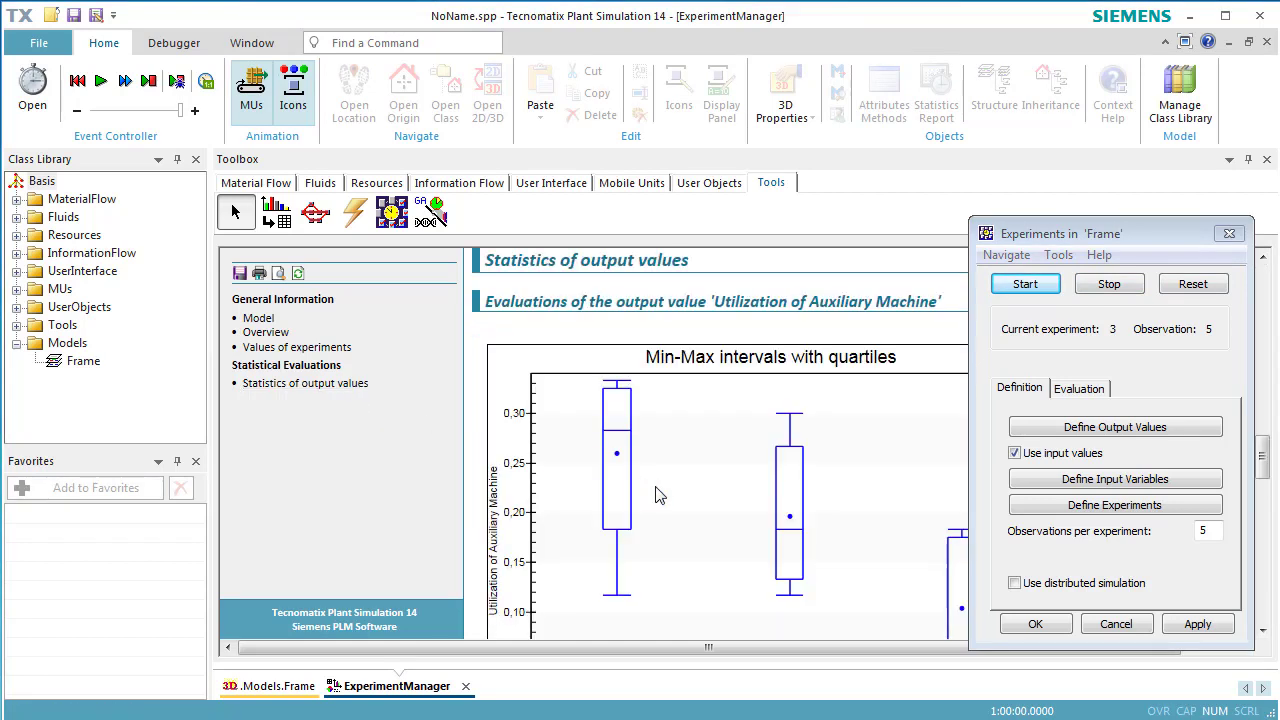
scroll(660, 496, down, 1)
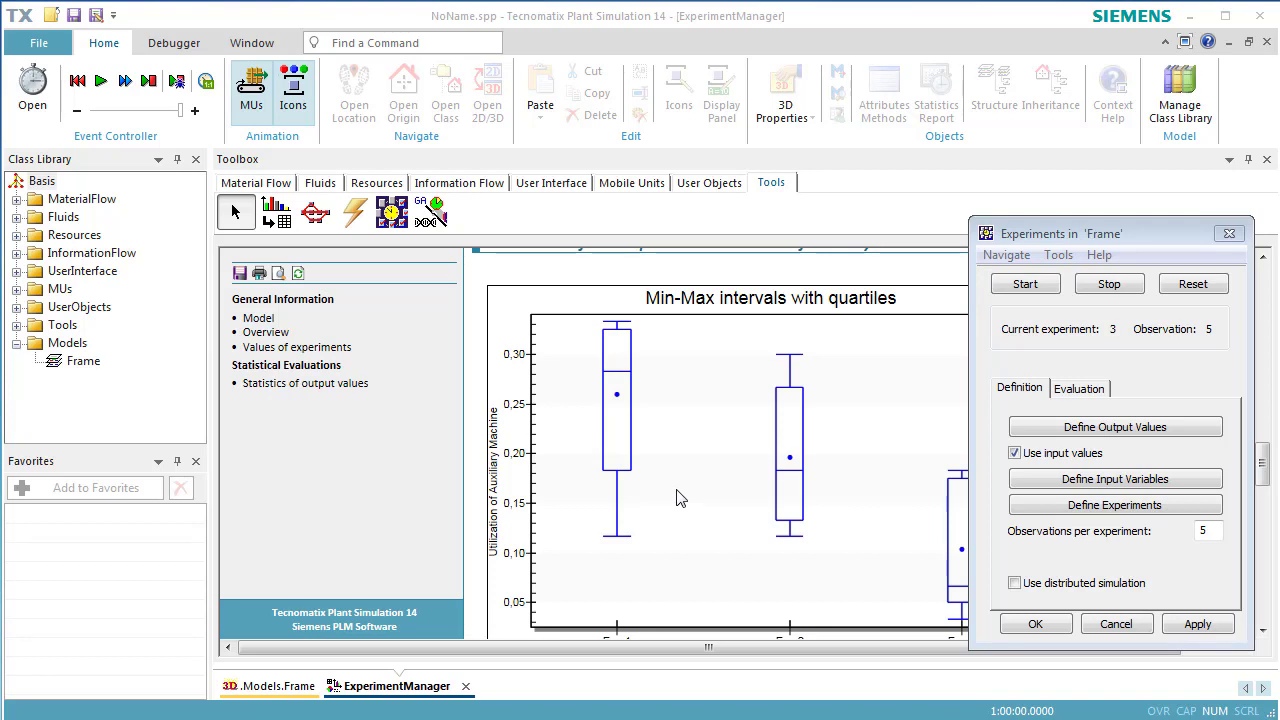
drag(1152, 241, 1168, 237)
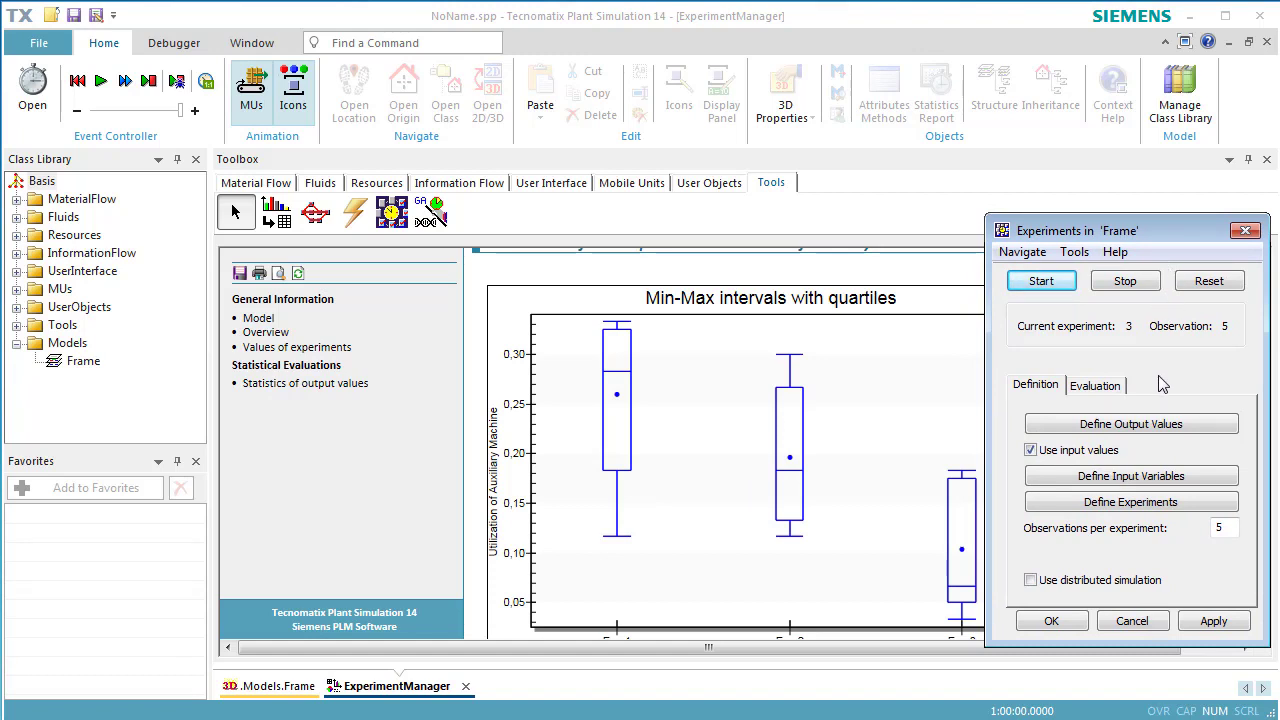
Switch the evaluation intervals to Confidence, show the chart of the auxiliary machine's utilization and close it
click(1118, 387)
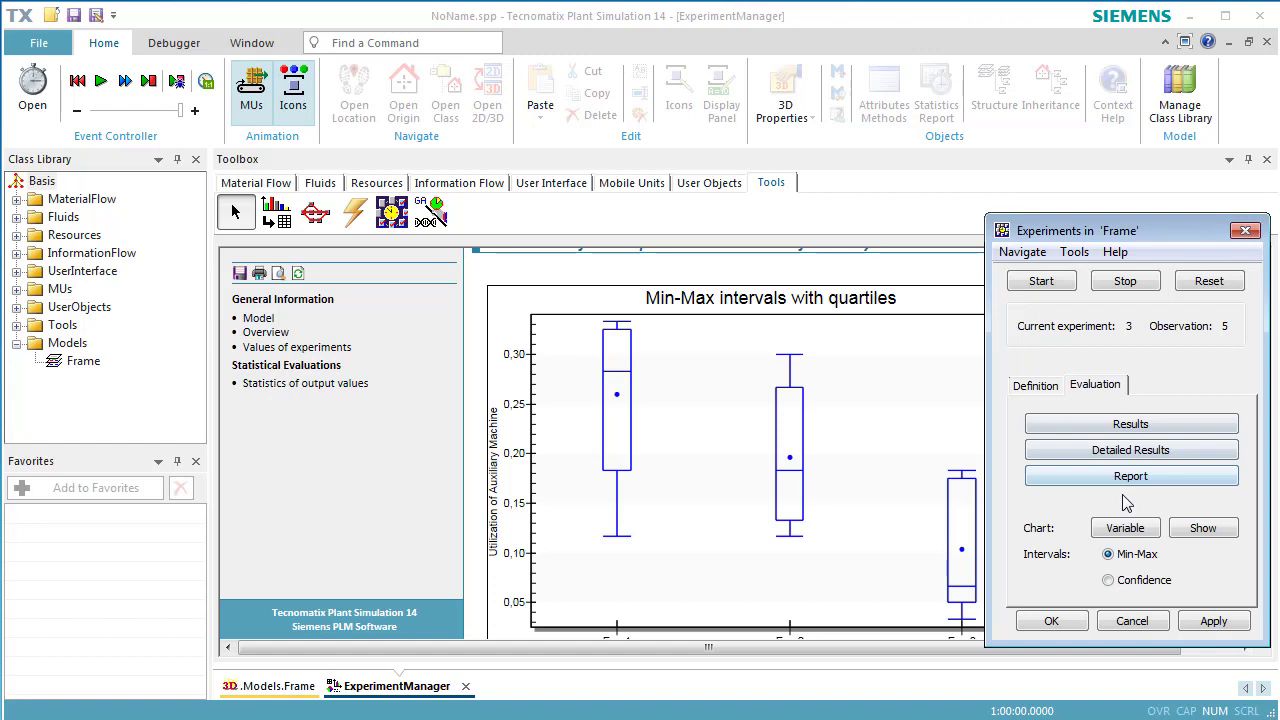
click(1110, 581)
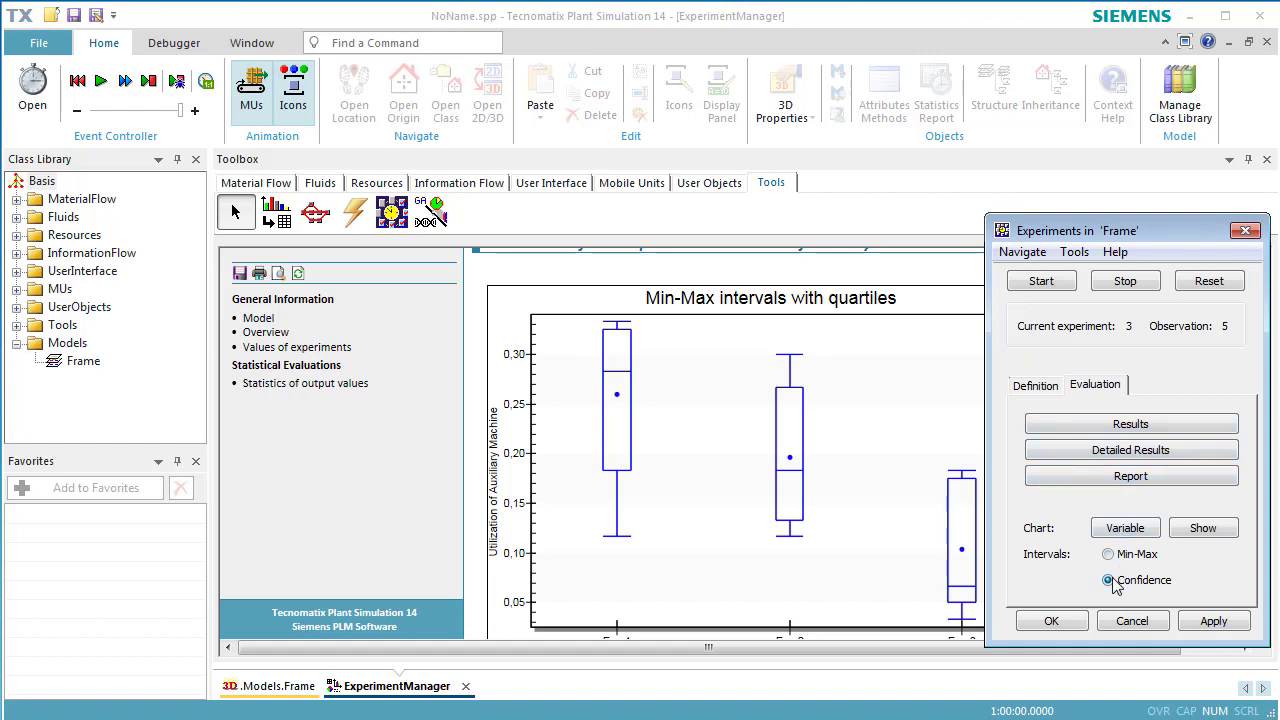
click(1205, 530)
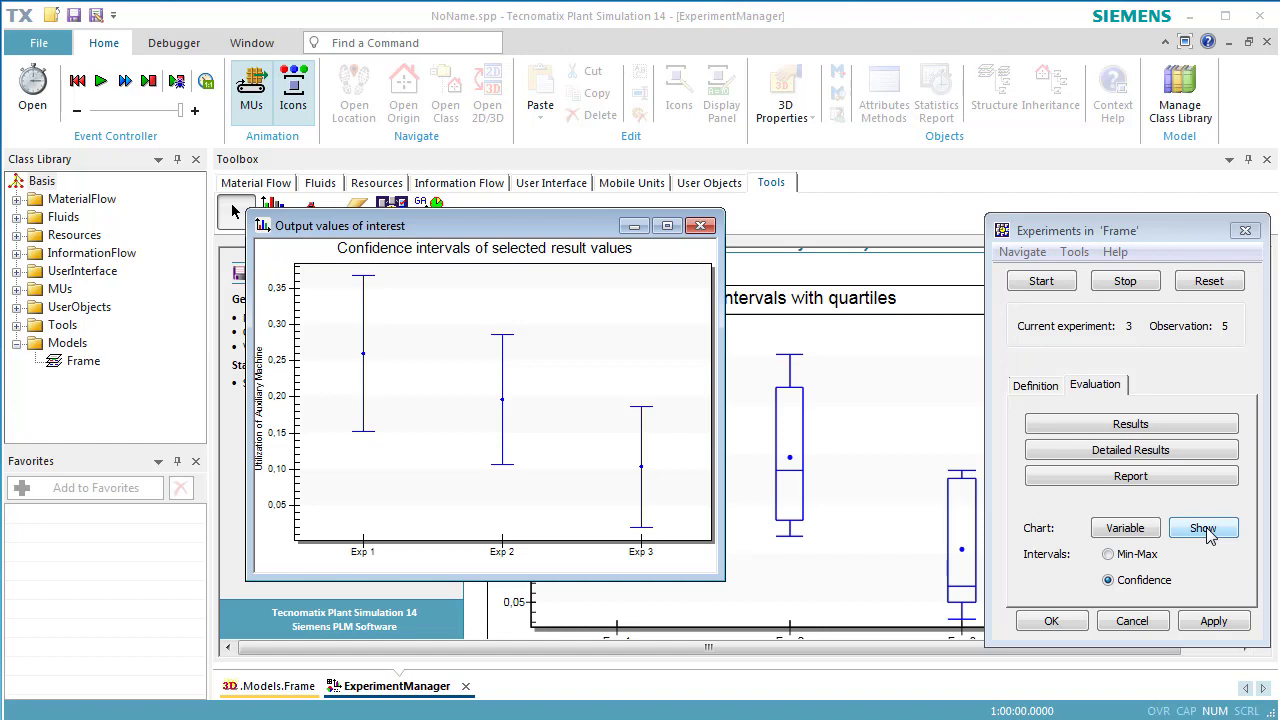
click(1203, 528)
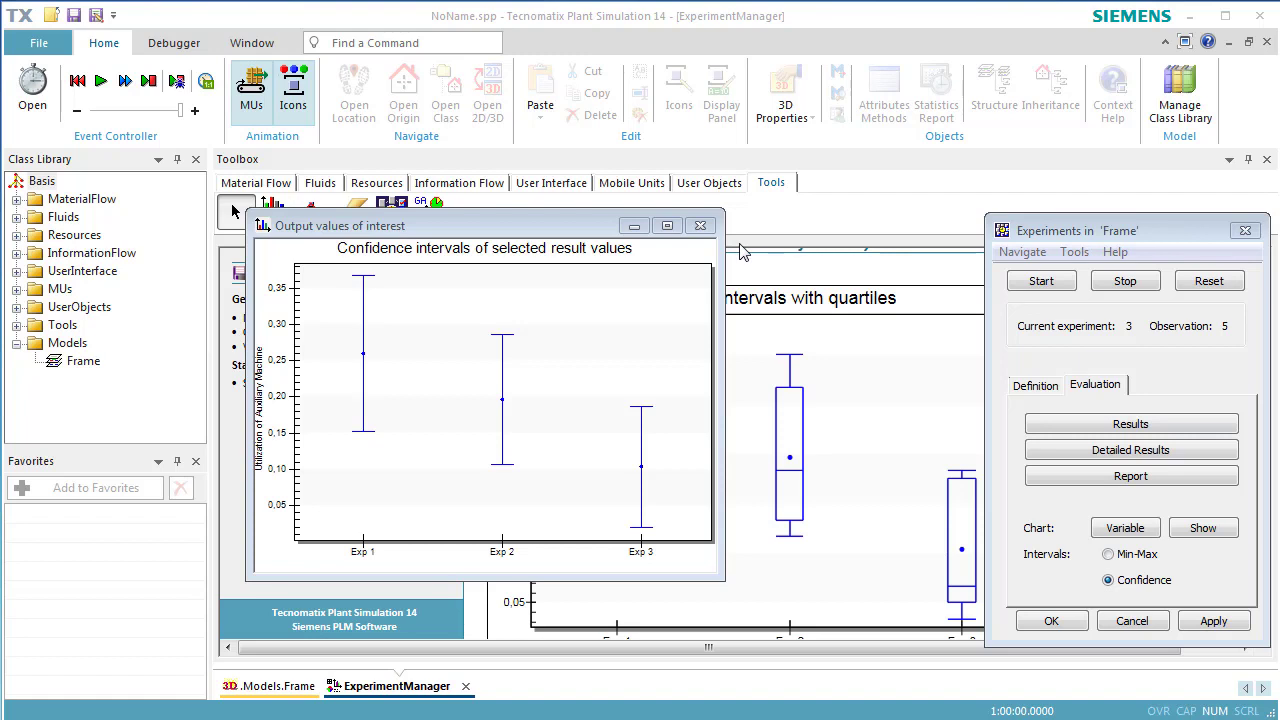
click(700, 225)
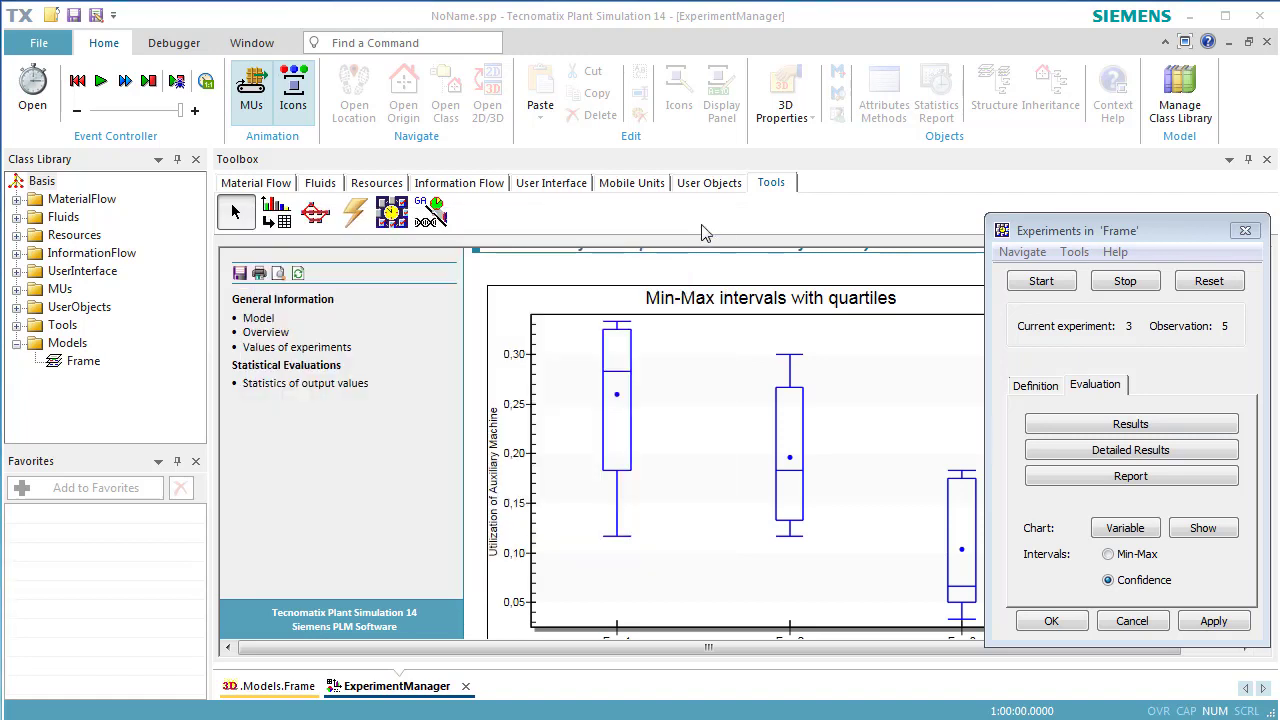
Close the report and set the observations per experiment to 50, applying the change
click(1266, 44)
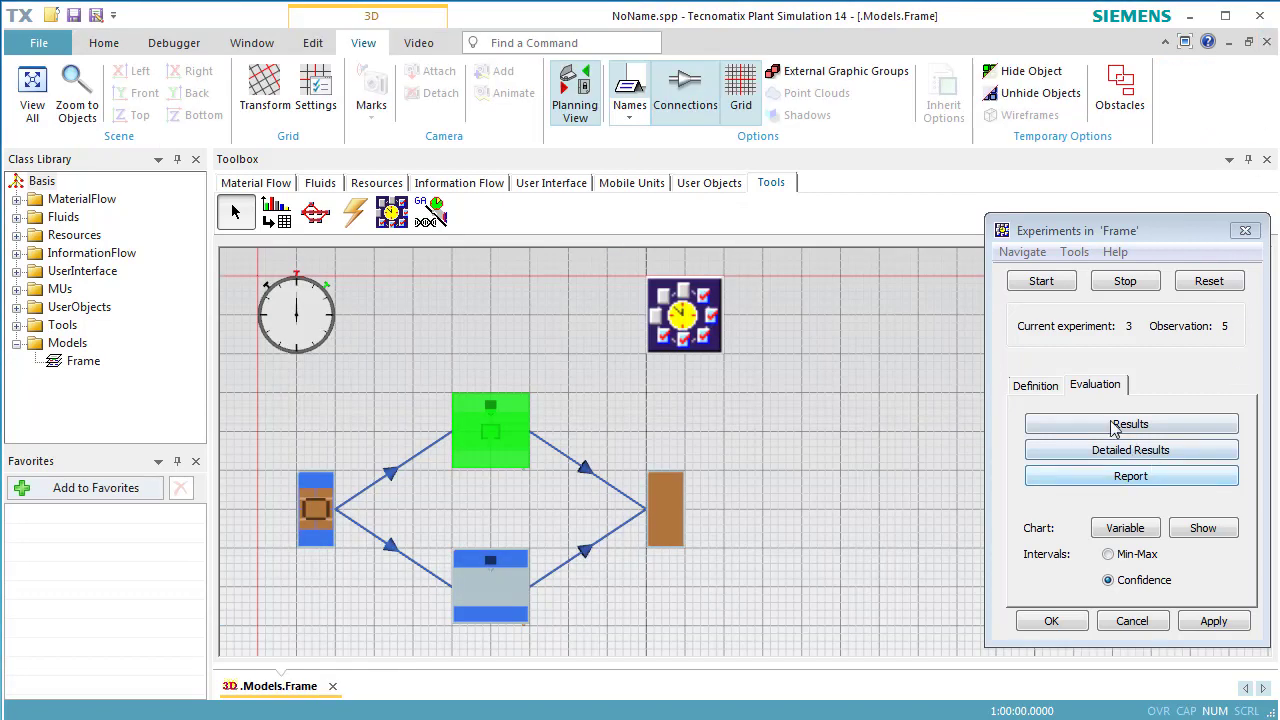
click(1045, 388)
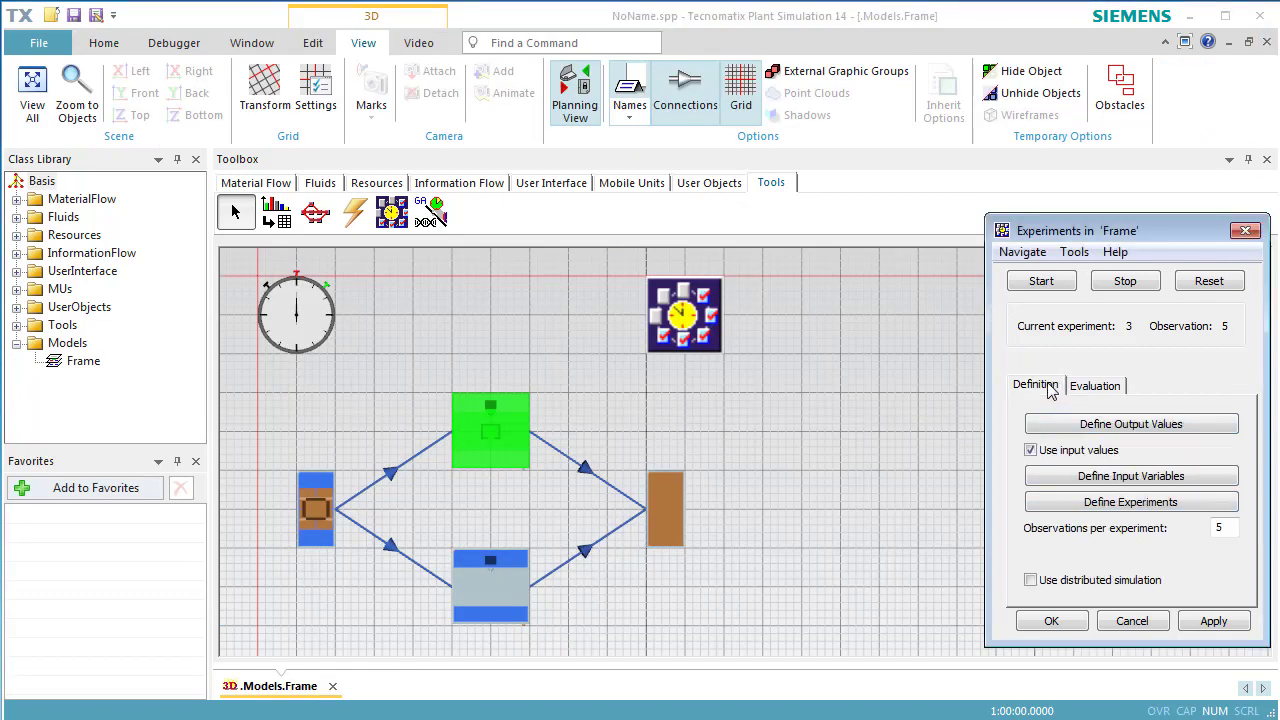
click(1229, 527)
text(0)
click(1229, 622)
Reset the ExperimentManager, rerun the experiments with 50 observations each and dismiss the completion message
click(1190, 289)
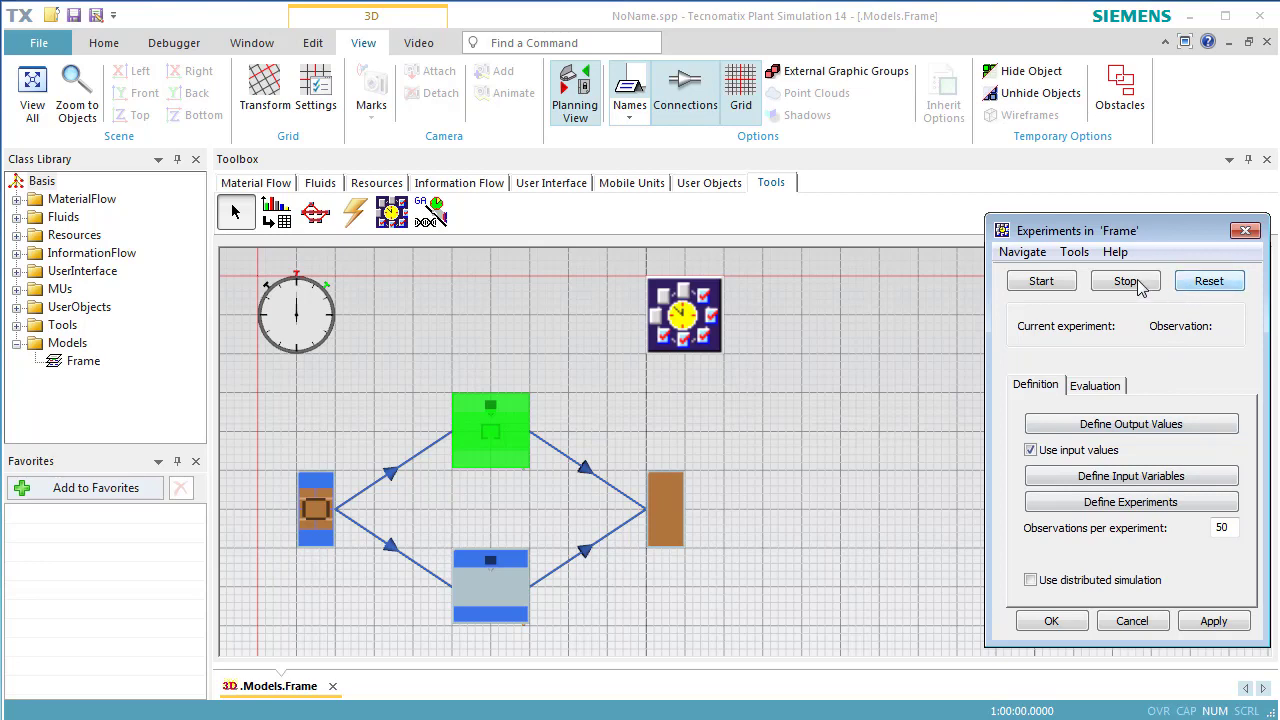
click(1066, 285)
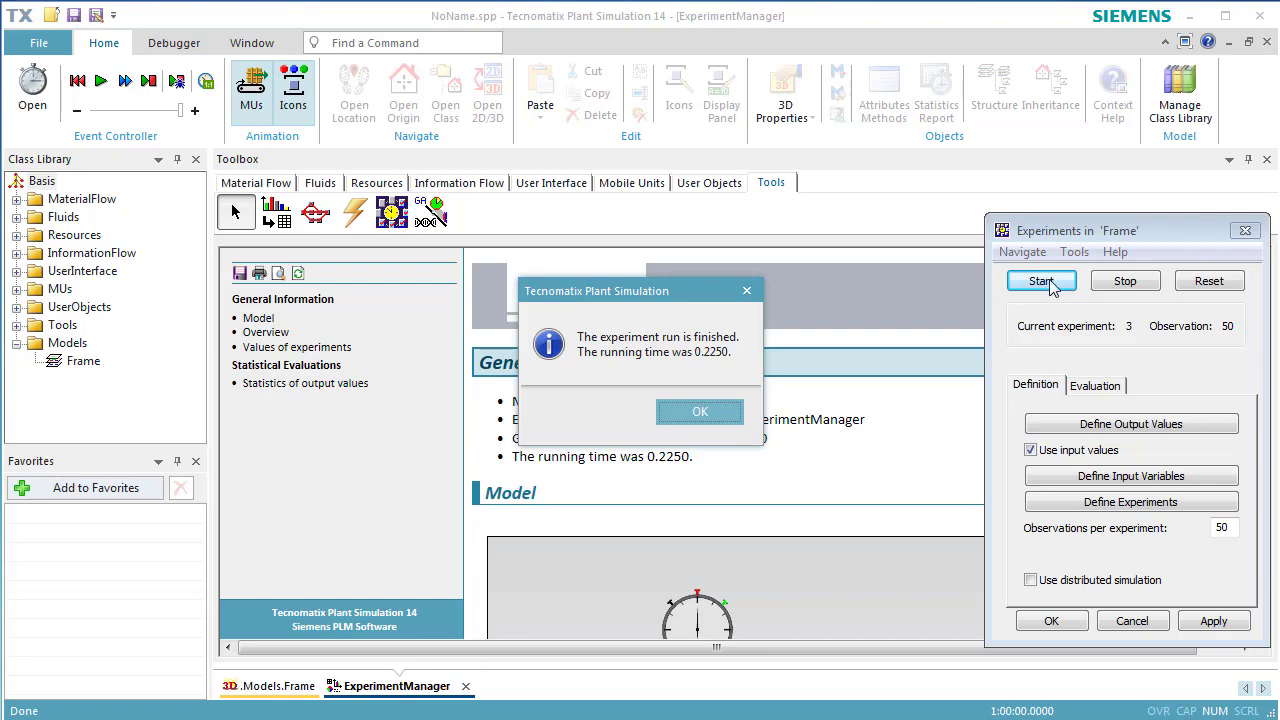
click(702, 416)
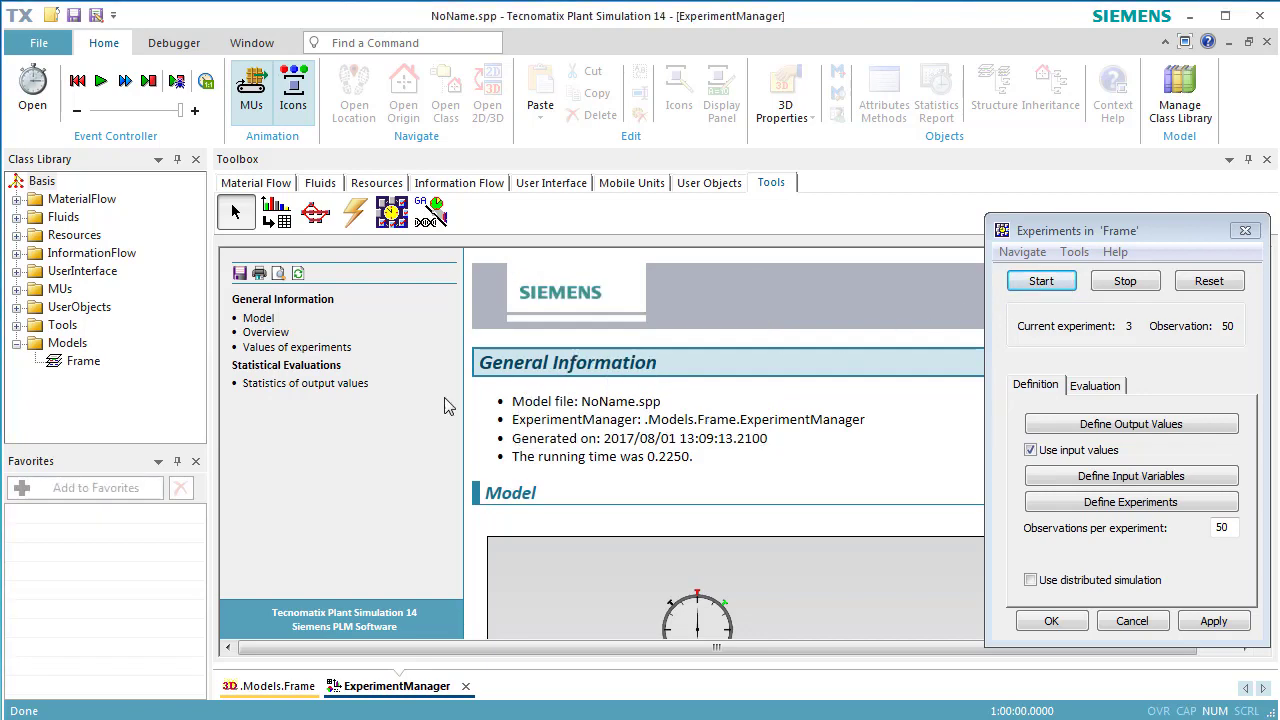
Review the report's statistics of output values, and compare the utilization chart with min-max and with confidence intervals
click(354, 388)
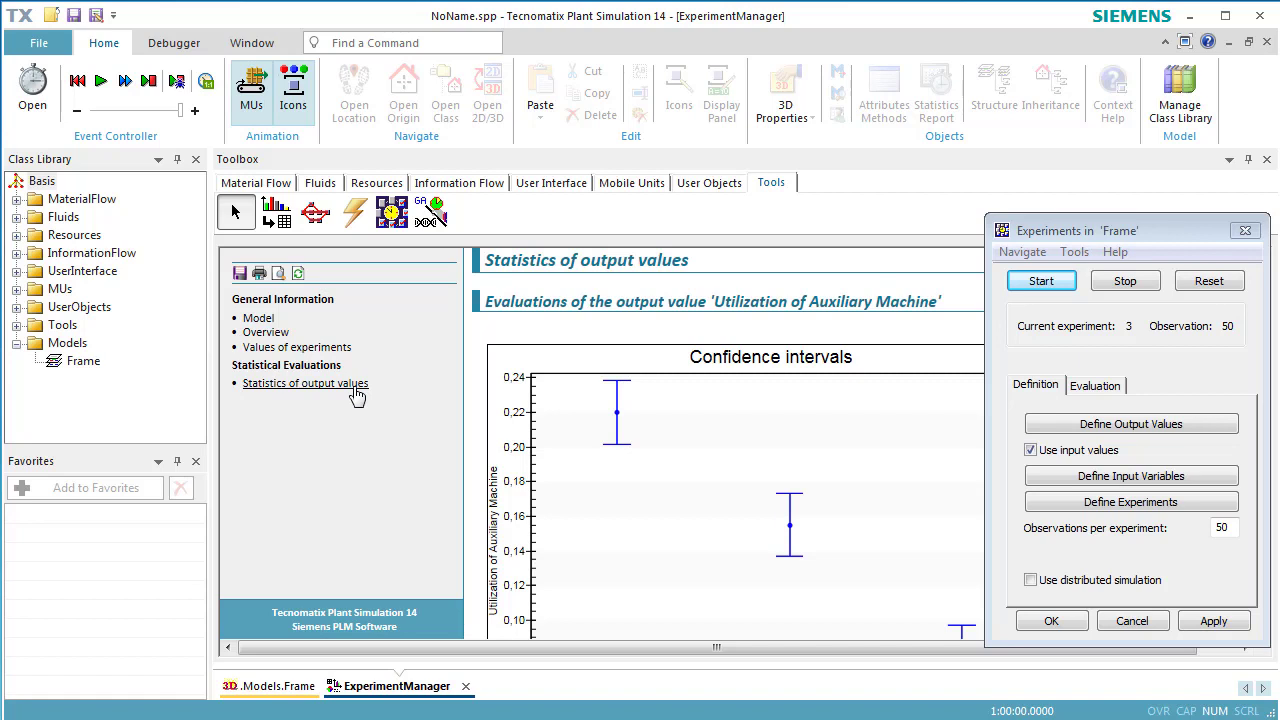
click(1087, 392)
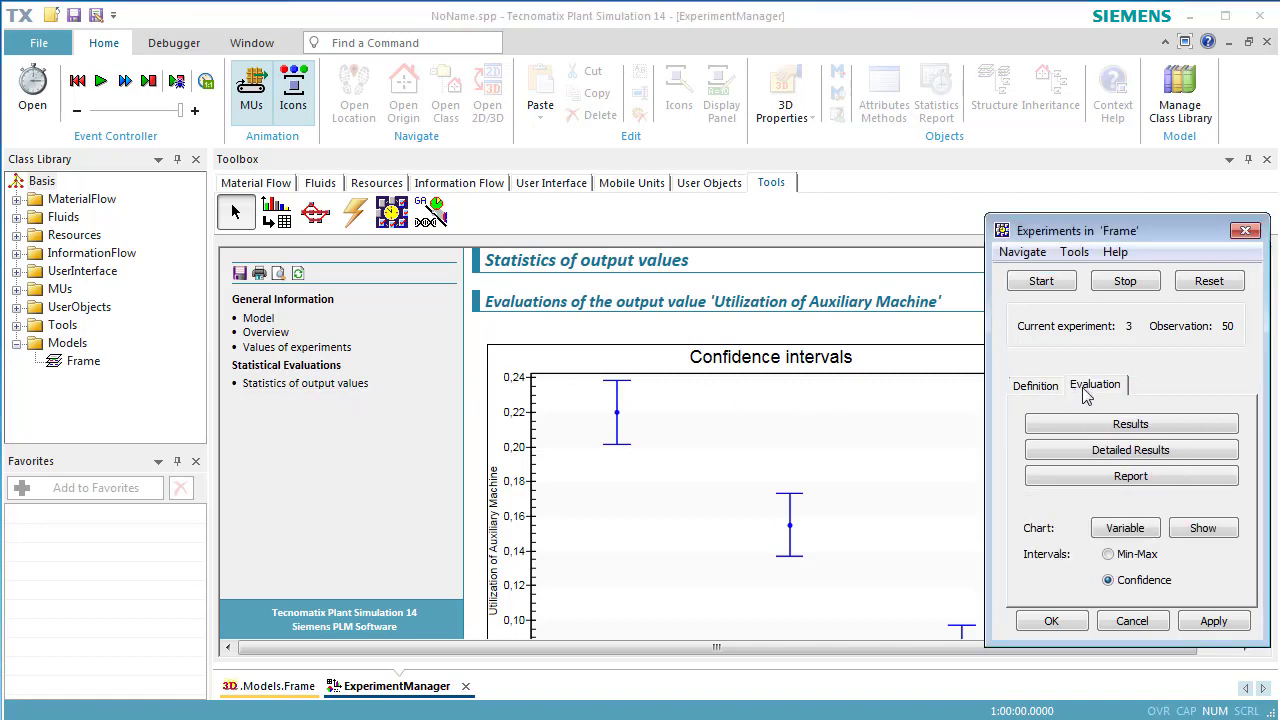
click(1125, 558)
click(1207, 535)
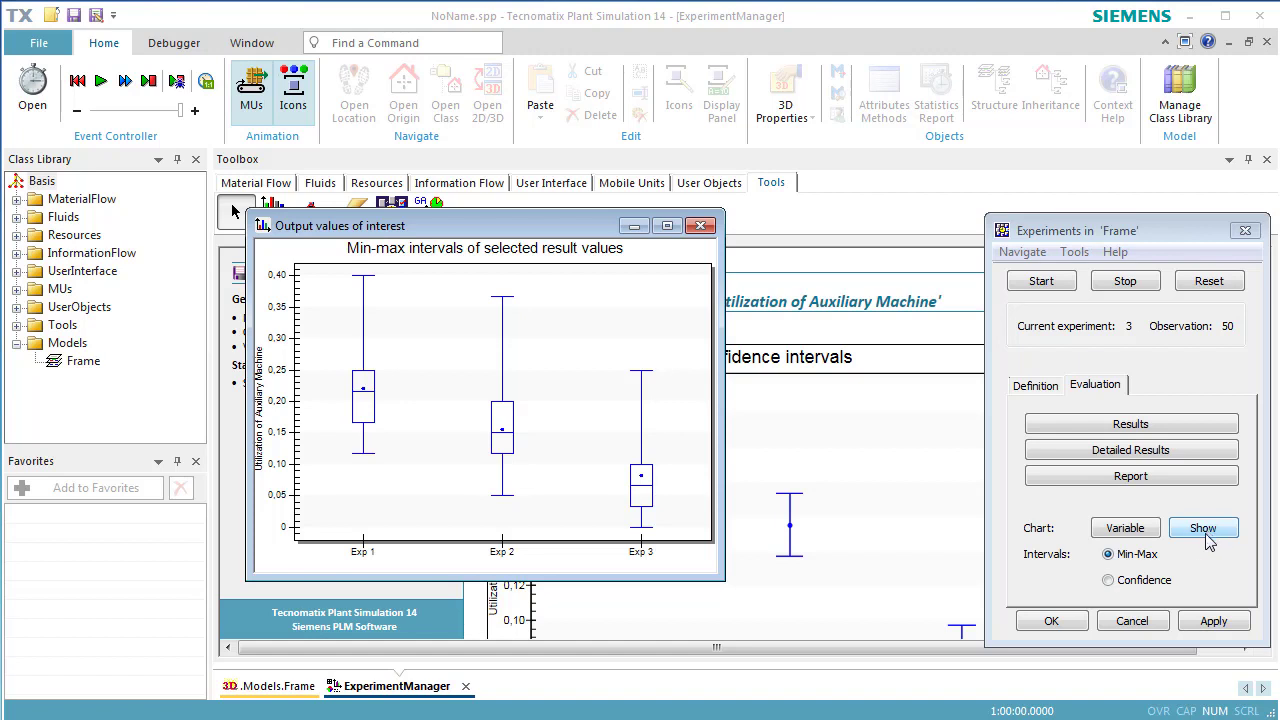
click(1157, 584)
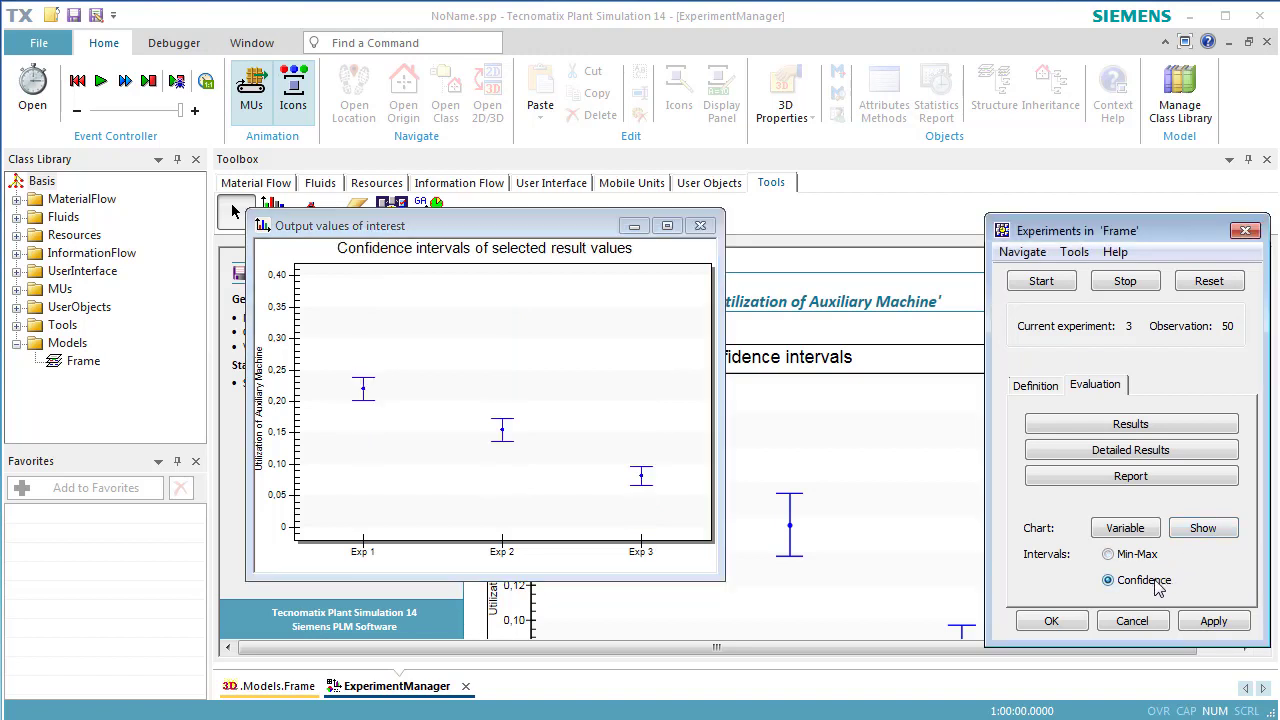